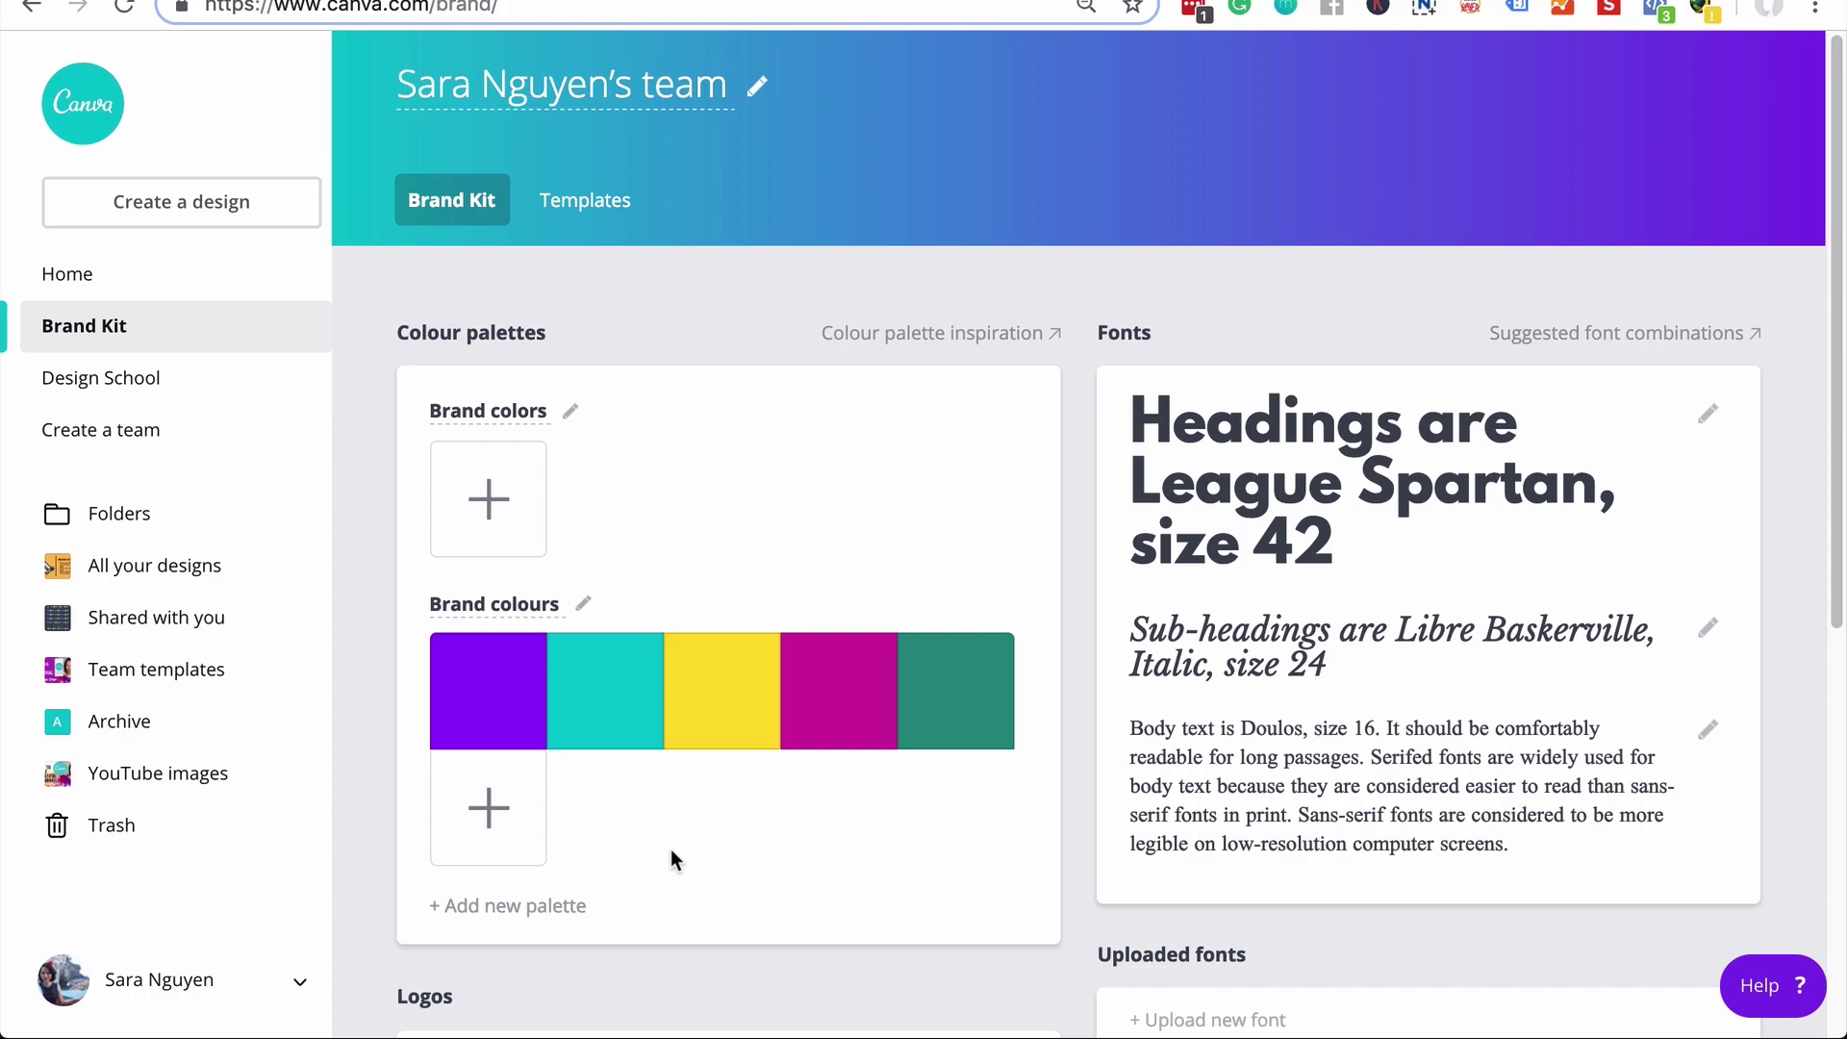
Add a first colour to the empty Brand colors palette and set it to bright magenta
{"action": "left_click", "coordinate": [512, 526]}
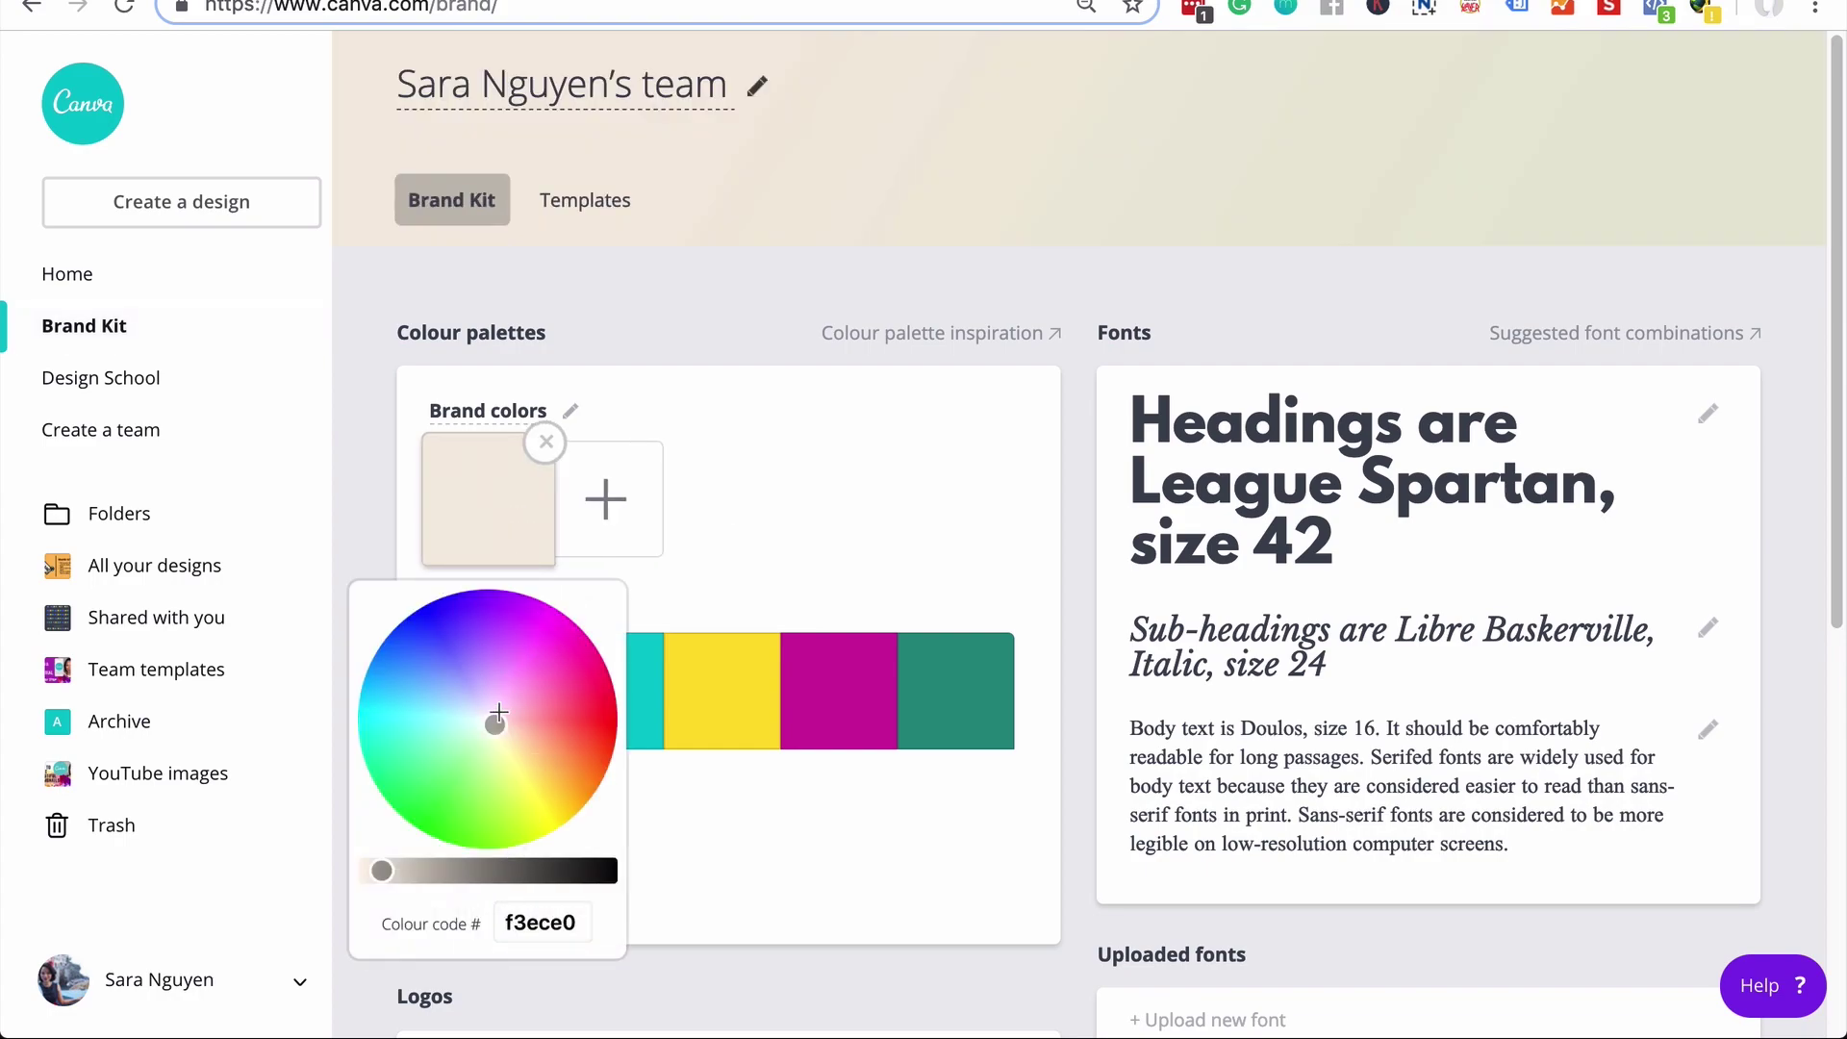
{"action": "left_click_drag", "start_coordinate": [499, 713], "coordinate": [423, 762]}
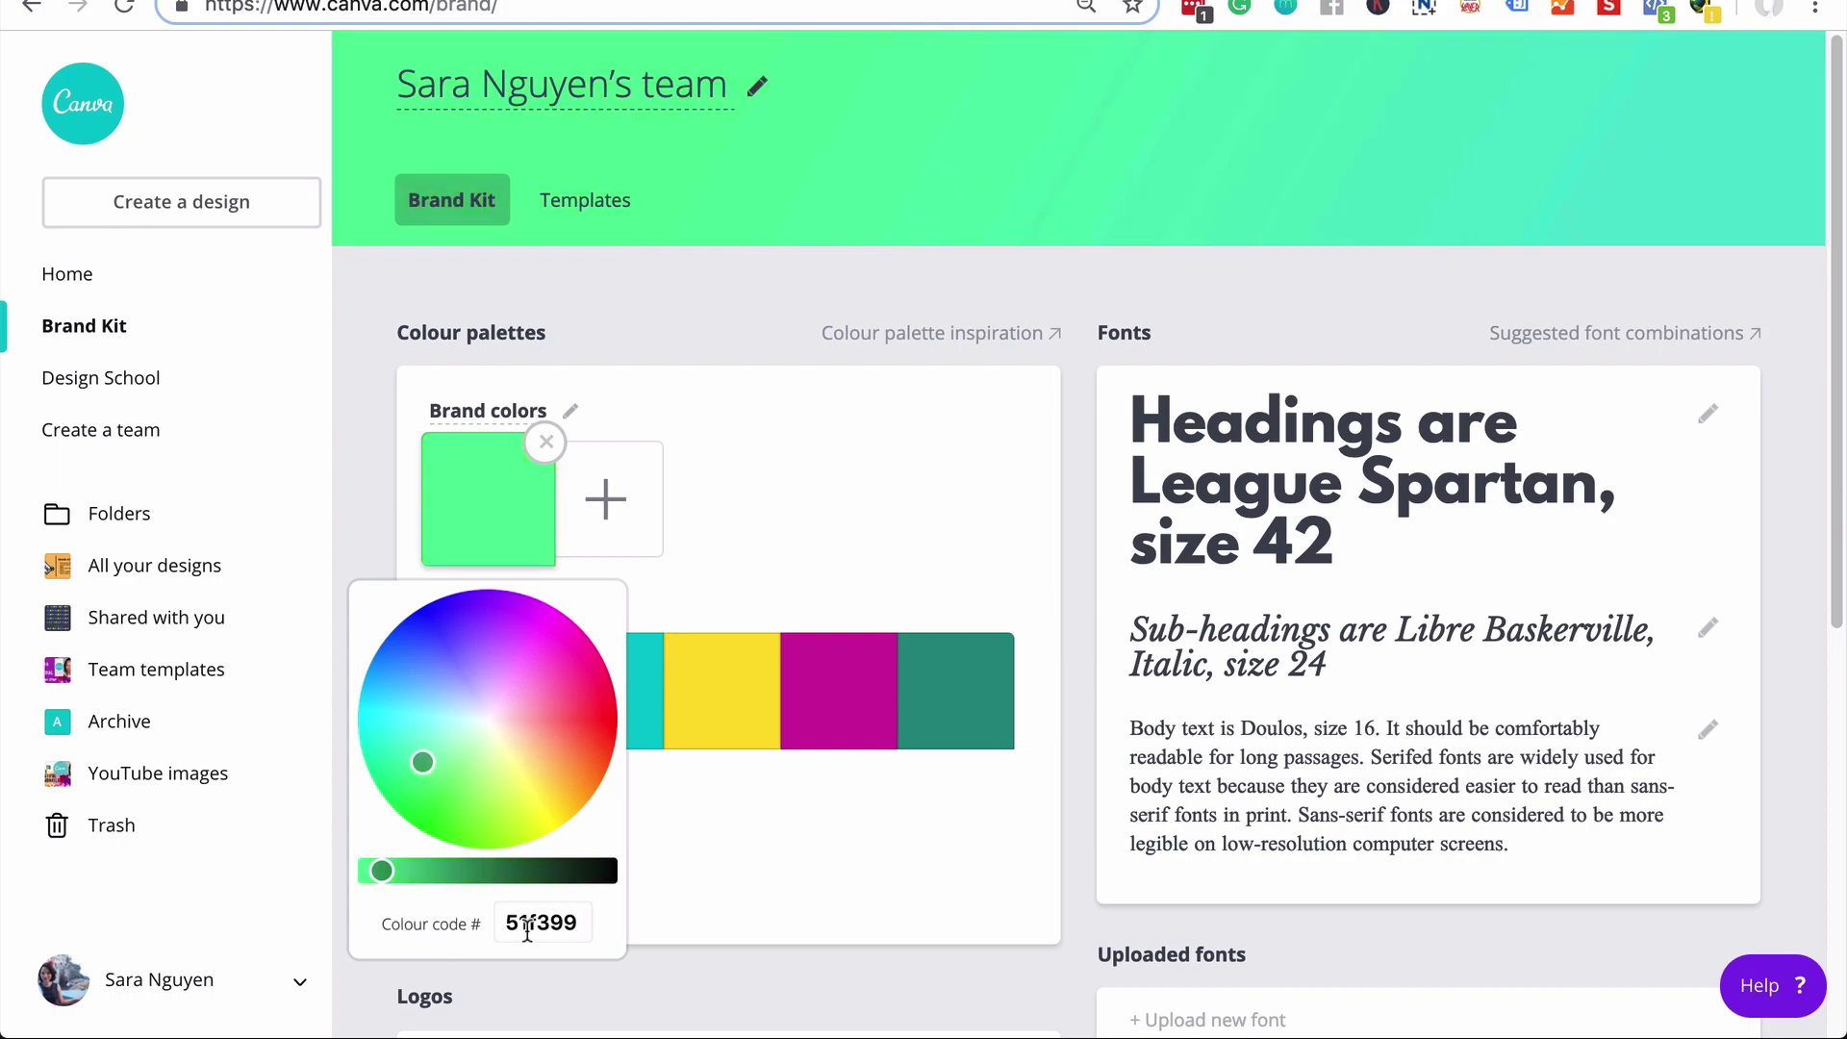
{"action": "left_click", "coordinate": [577, 922]}
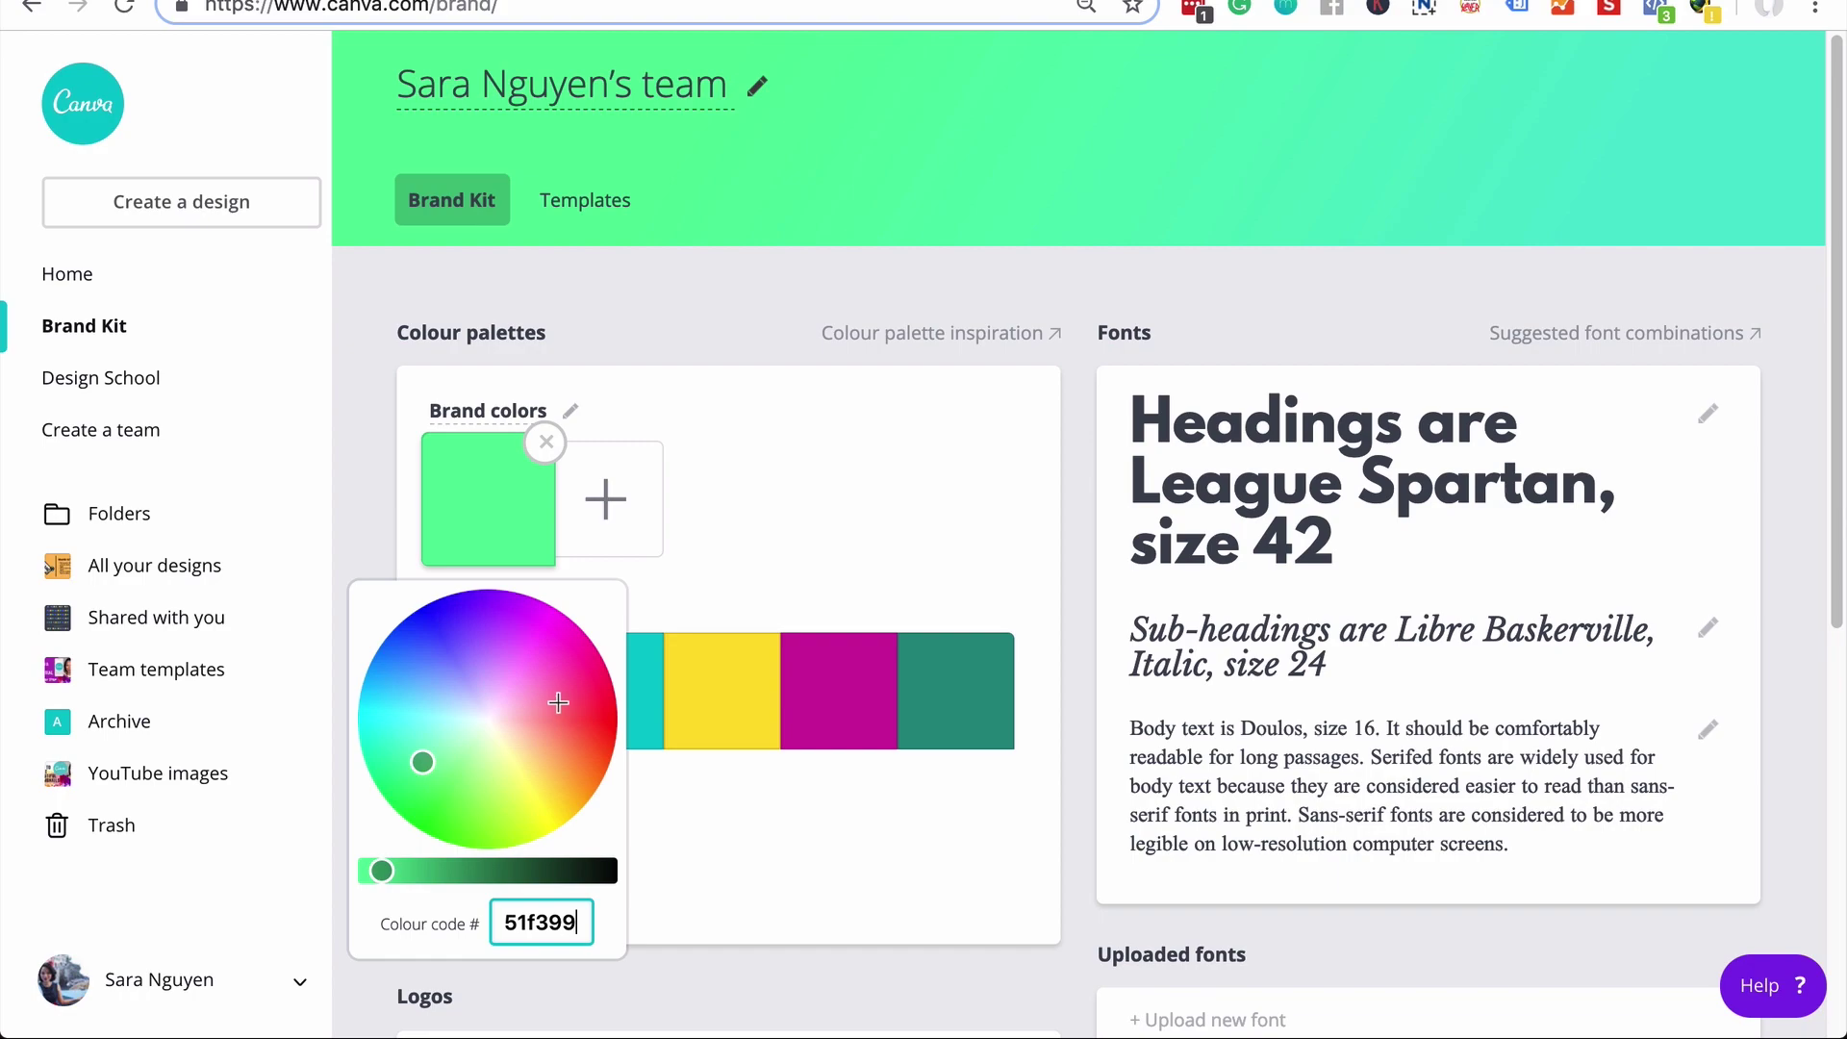
{"action": "left_click", "coordinate": [536, 644]}
Add a medium blue and a mint green as the second and third colours of the Brand colors palette
{"action": "left_click", "coordinate": [606, 498]}
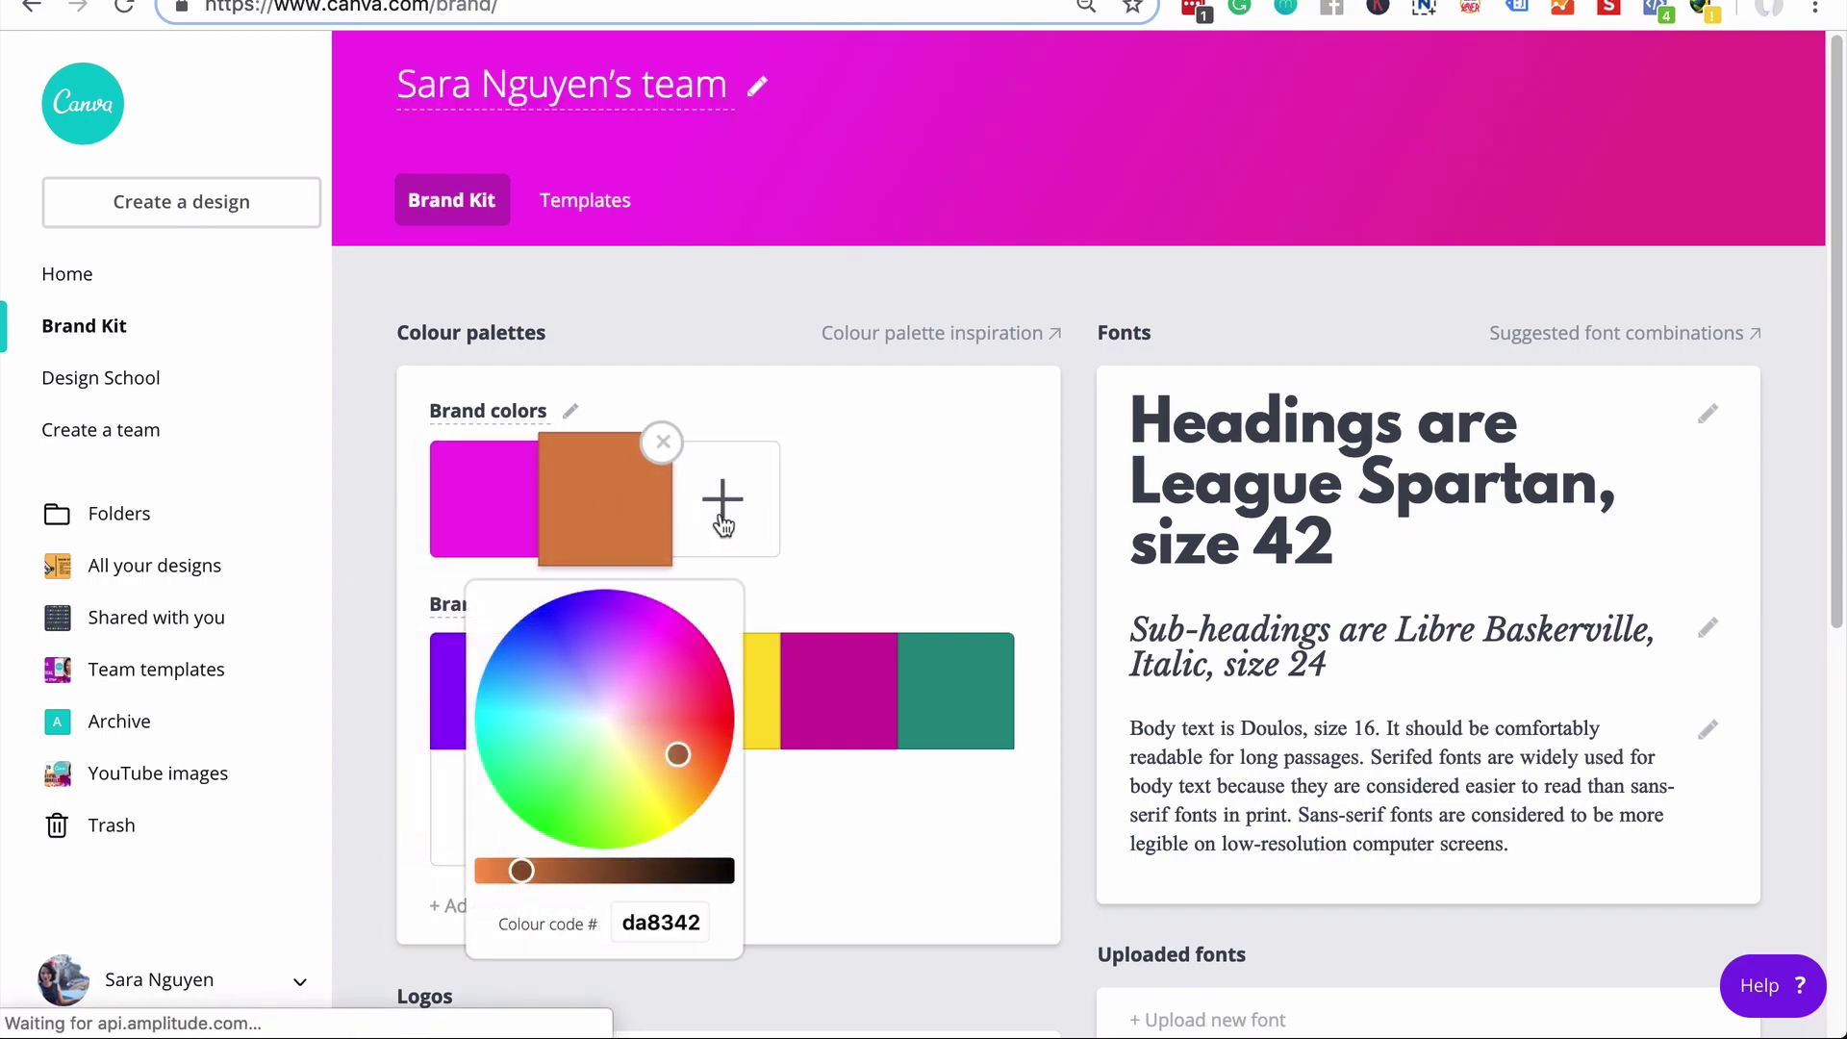
{"action": "left_click", "coordinate": [532, 670]}
{"action": "left_click_drag", "start_coordinate": [532, 670], "coordinate": [515, 685]}
{"action": "left_click", "coordinate": [723, 500]}
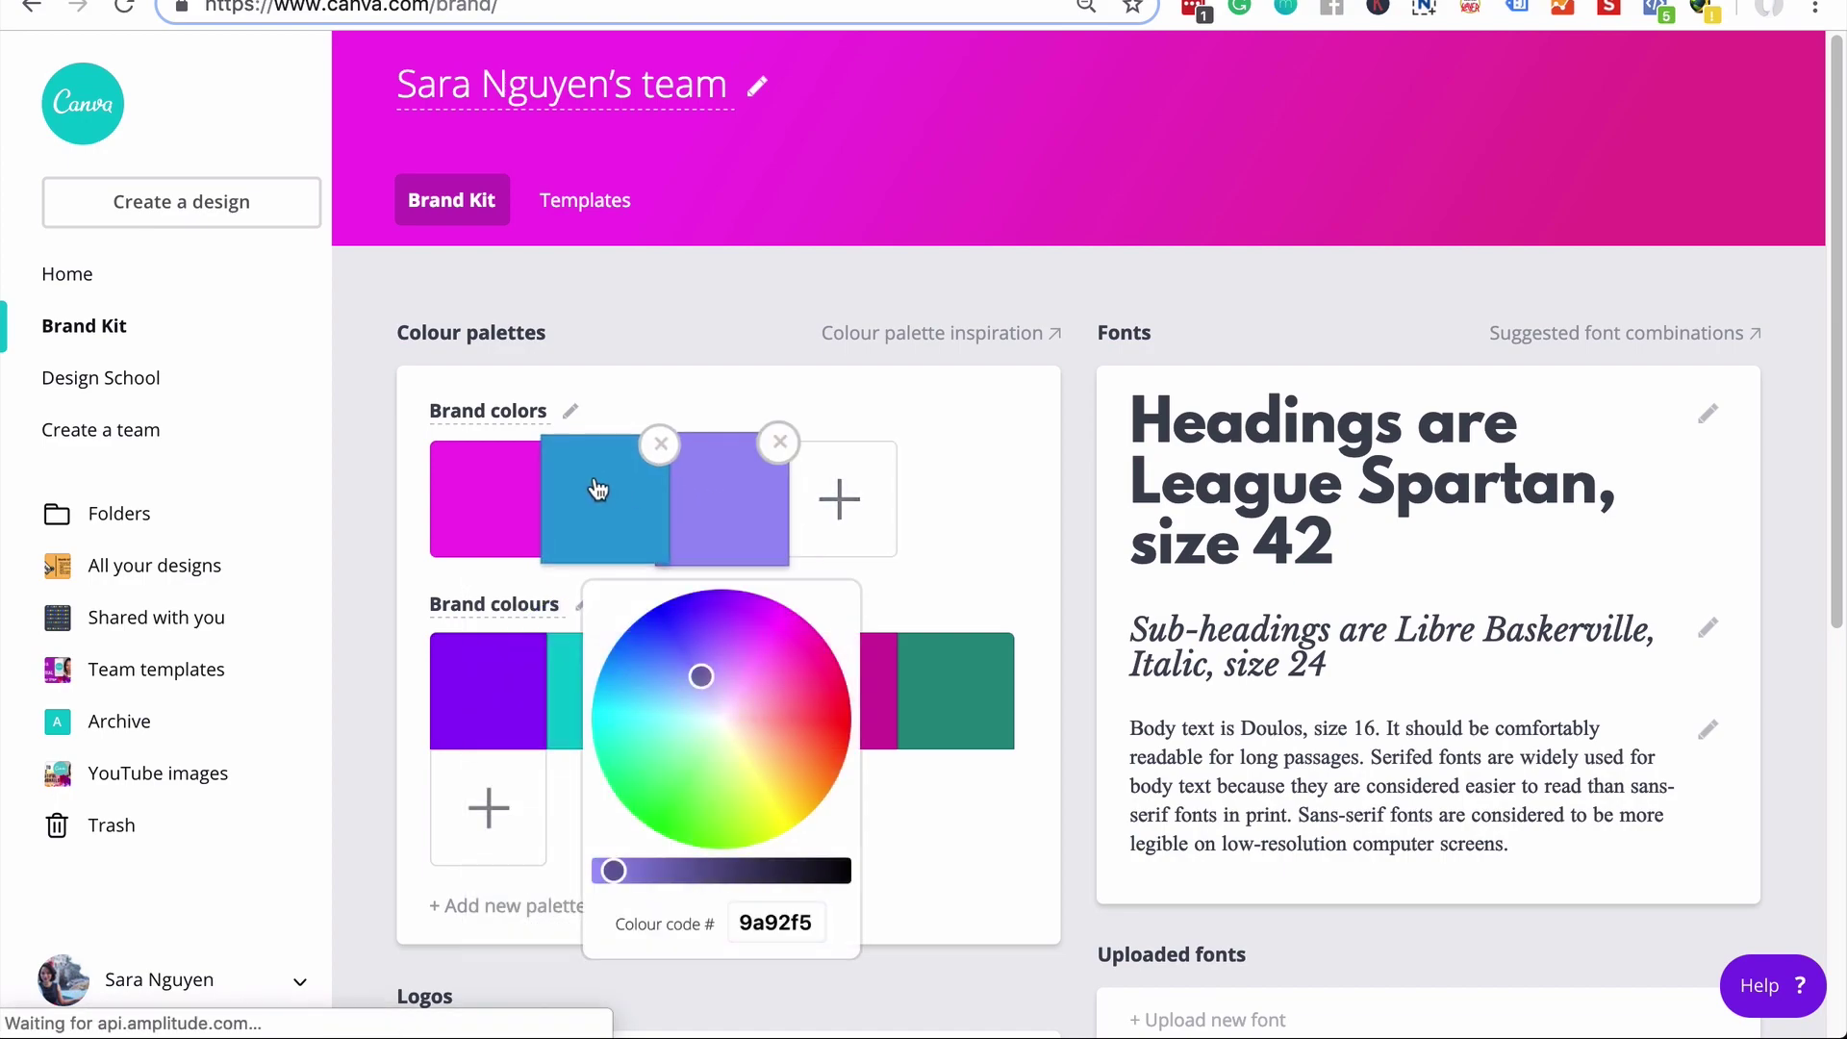
{"action": "left_click", "coordinate": [758, 623]}
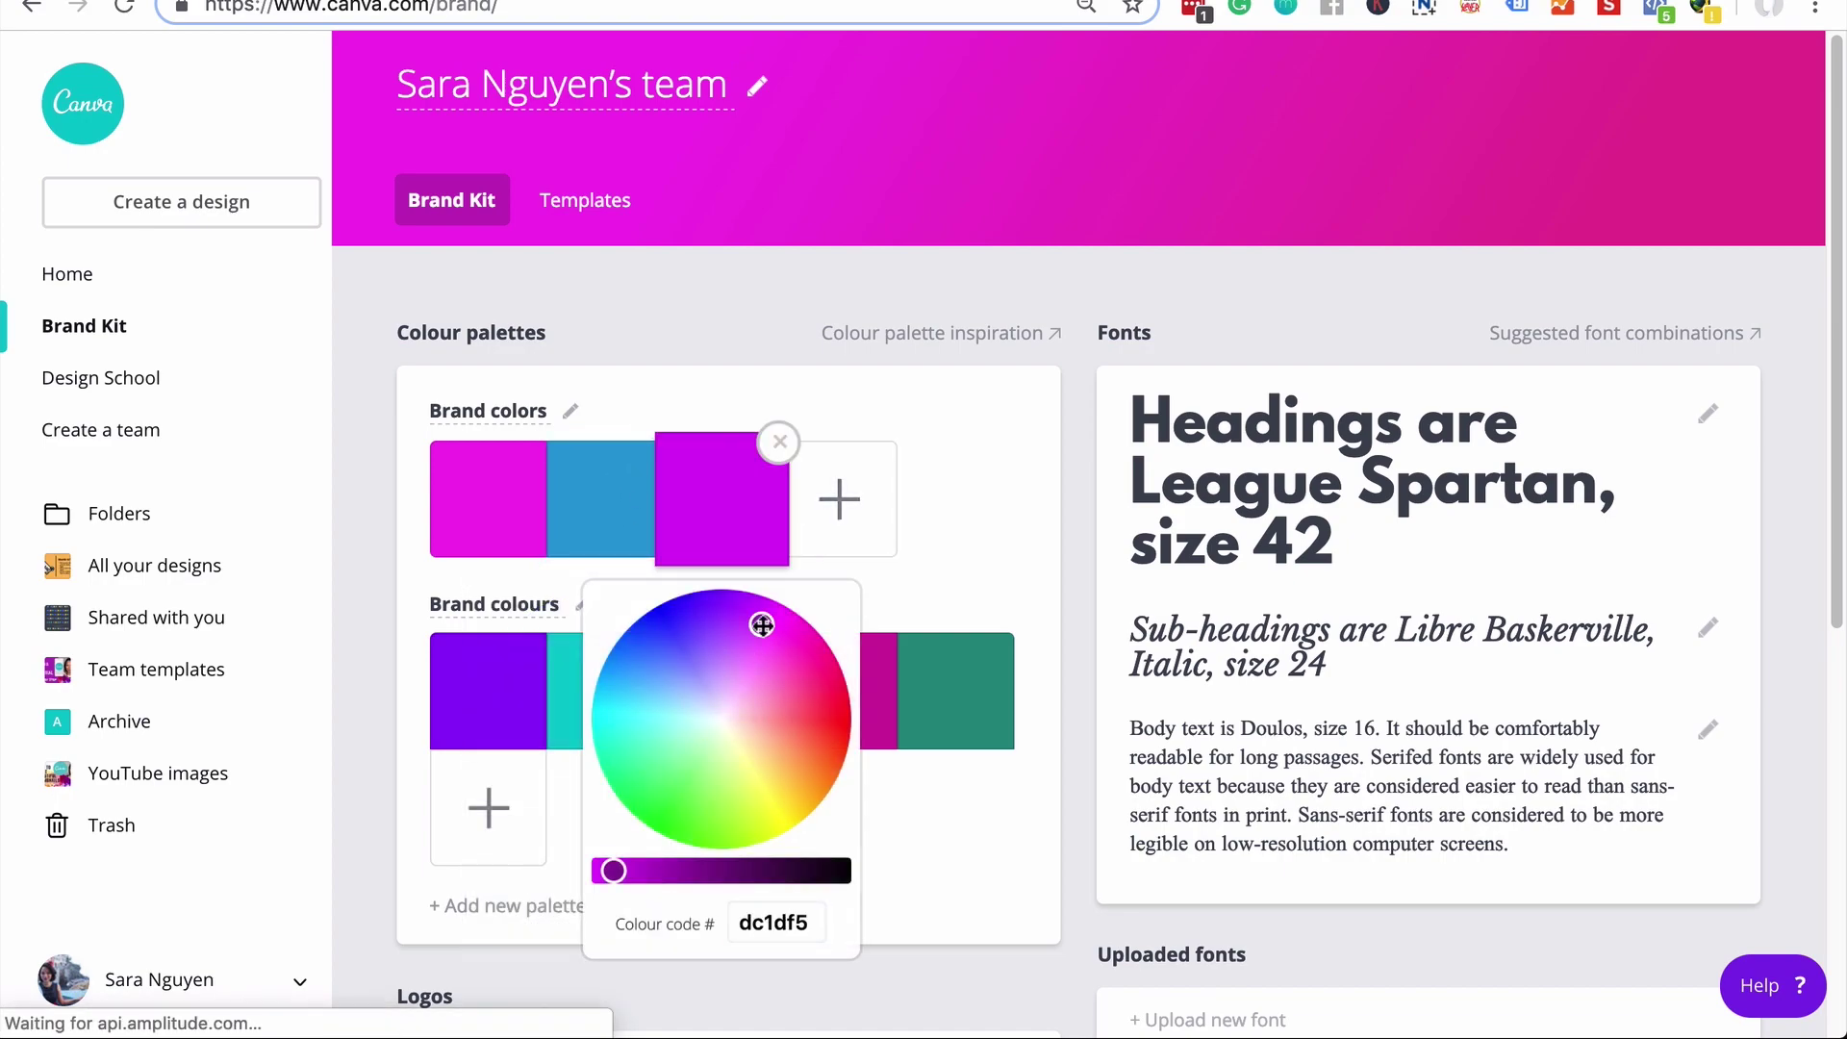
{"action": "left_click", "coordinate": [640, 752]}
{"action": "left_click", "coordinate": [956, 520]}
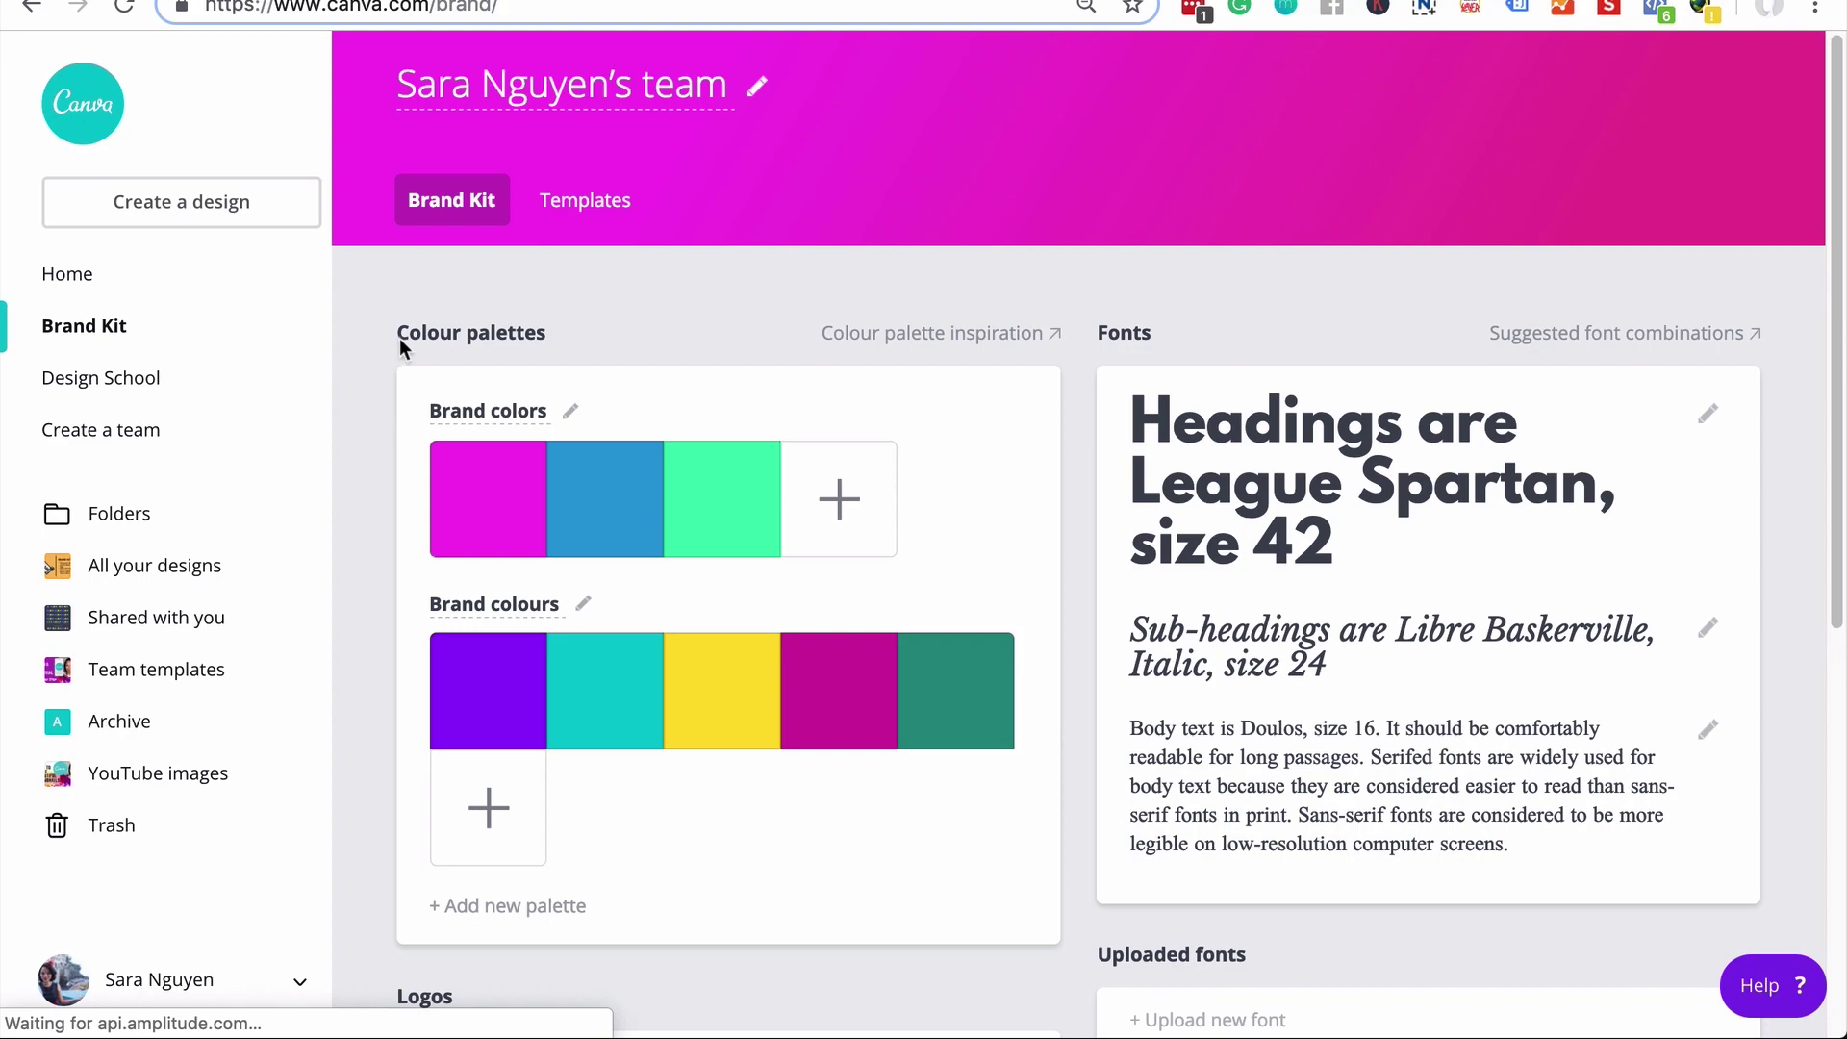
Rename the Brand colors palette to "Party theme colours" and open the background colour choices in the Logitech Brio webcam design
{"action": "left_click", "coordinate": [556, 413]}
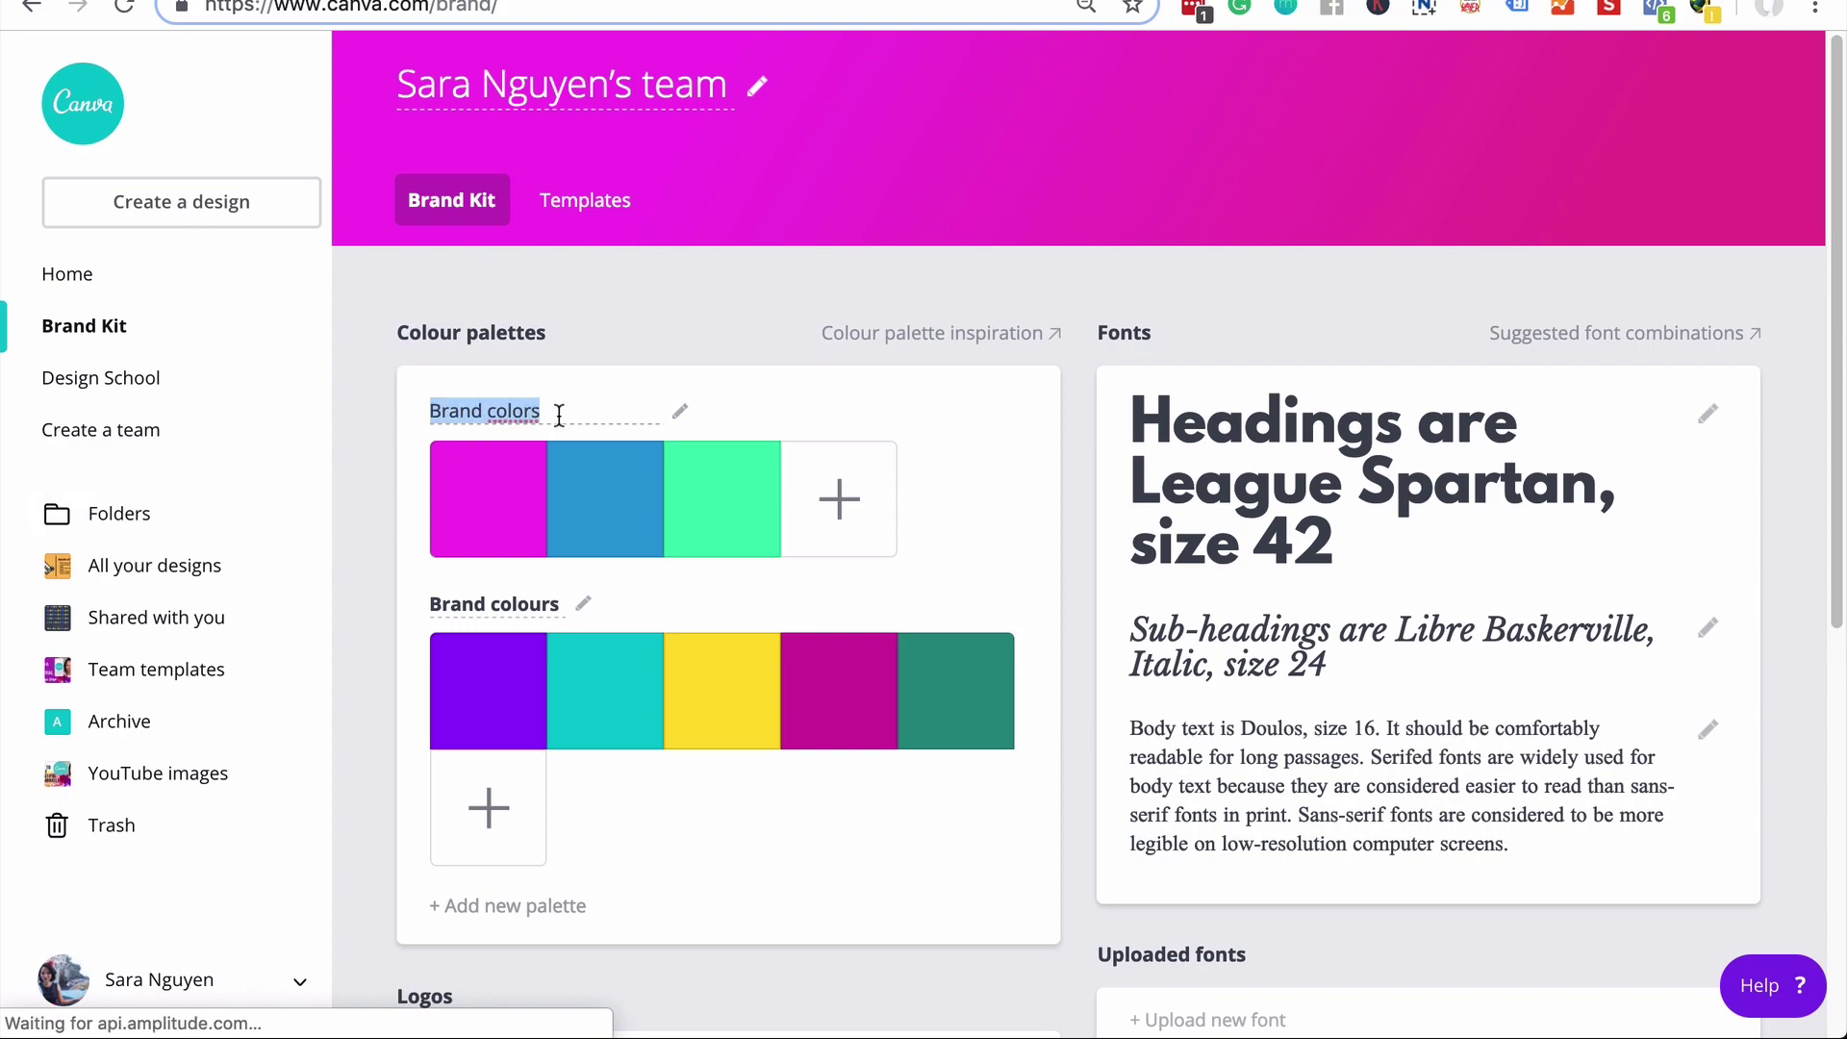
{"action": "type", "text": "Party them"}
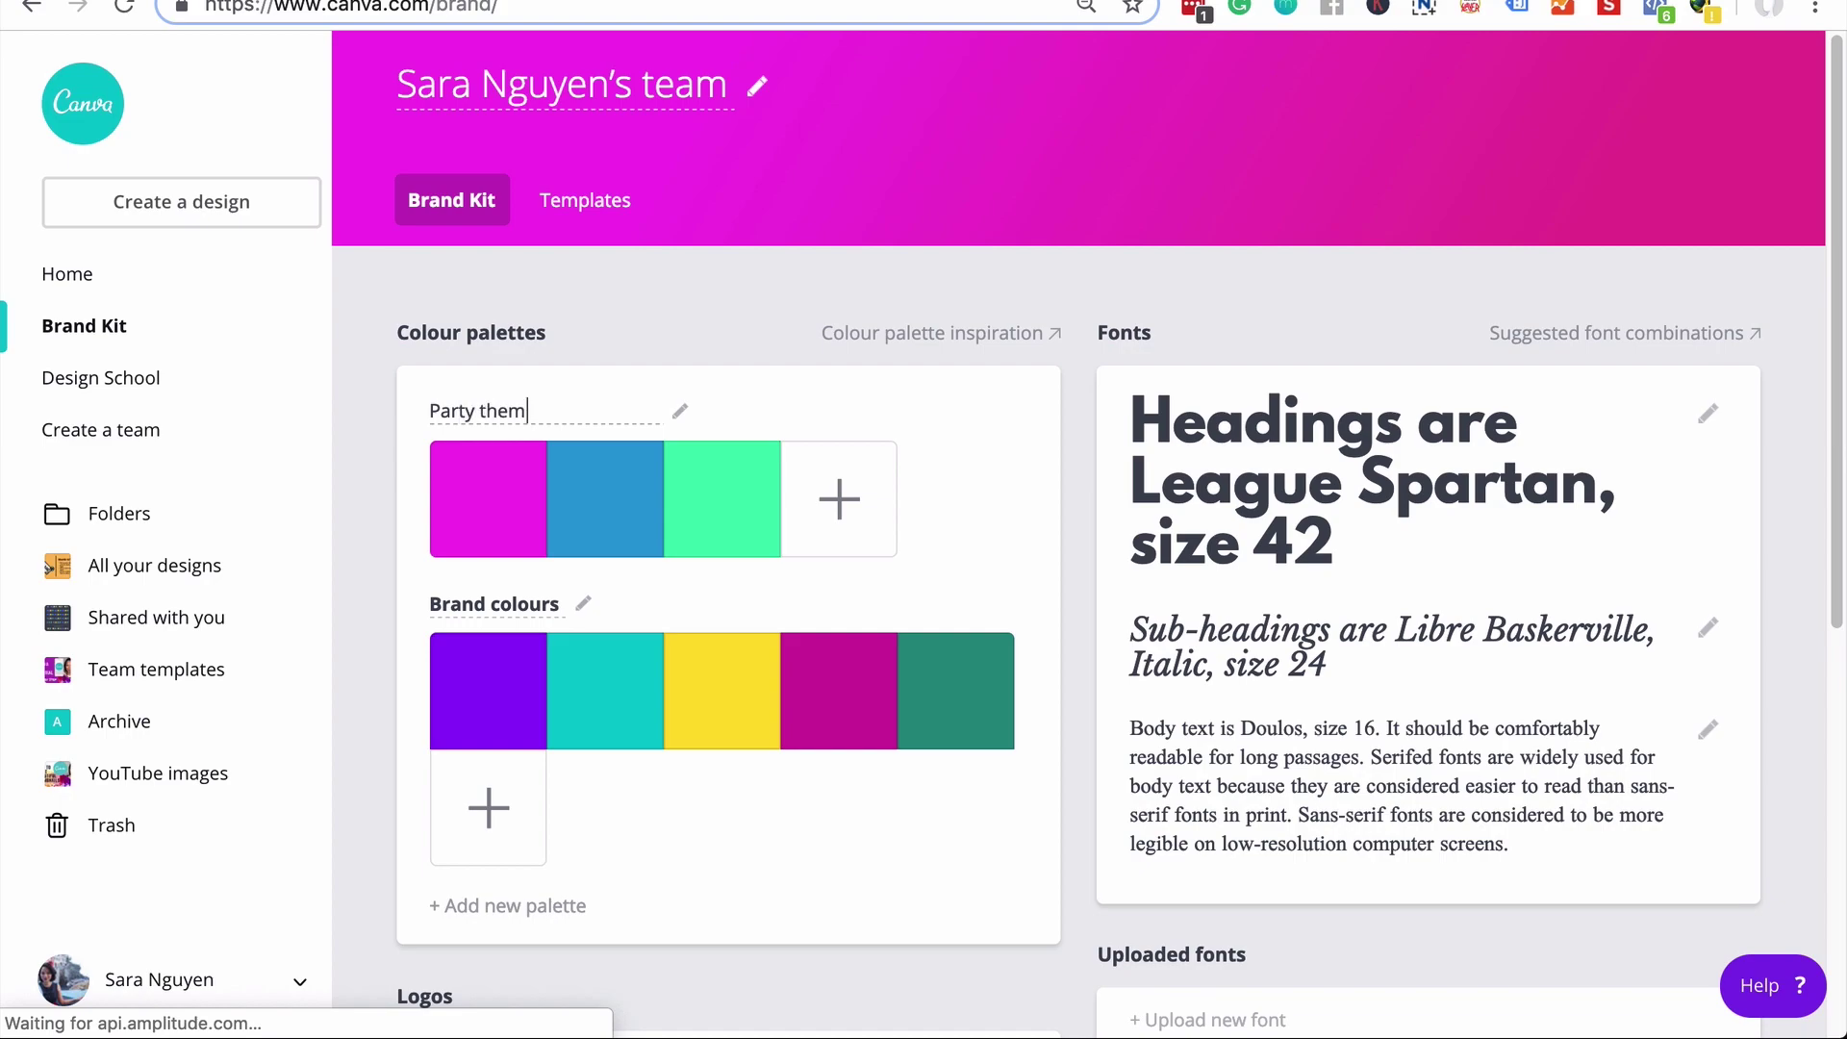
{"action": "type", "text": "e colours"}
{"action": "key", "text": "Return"}
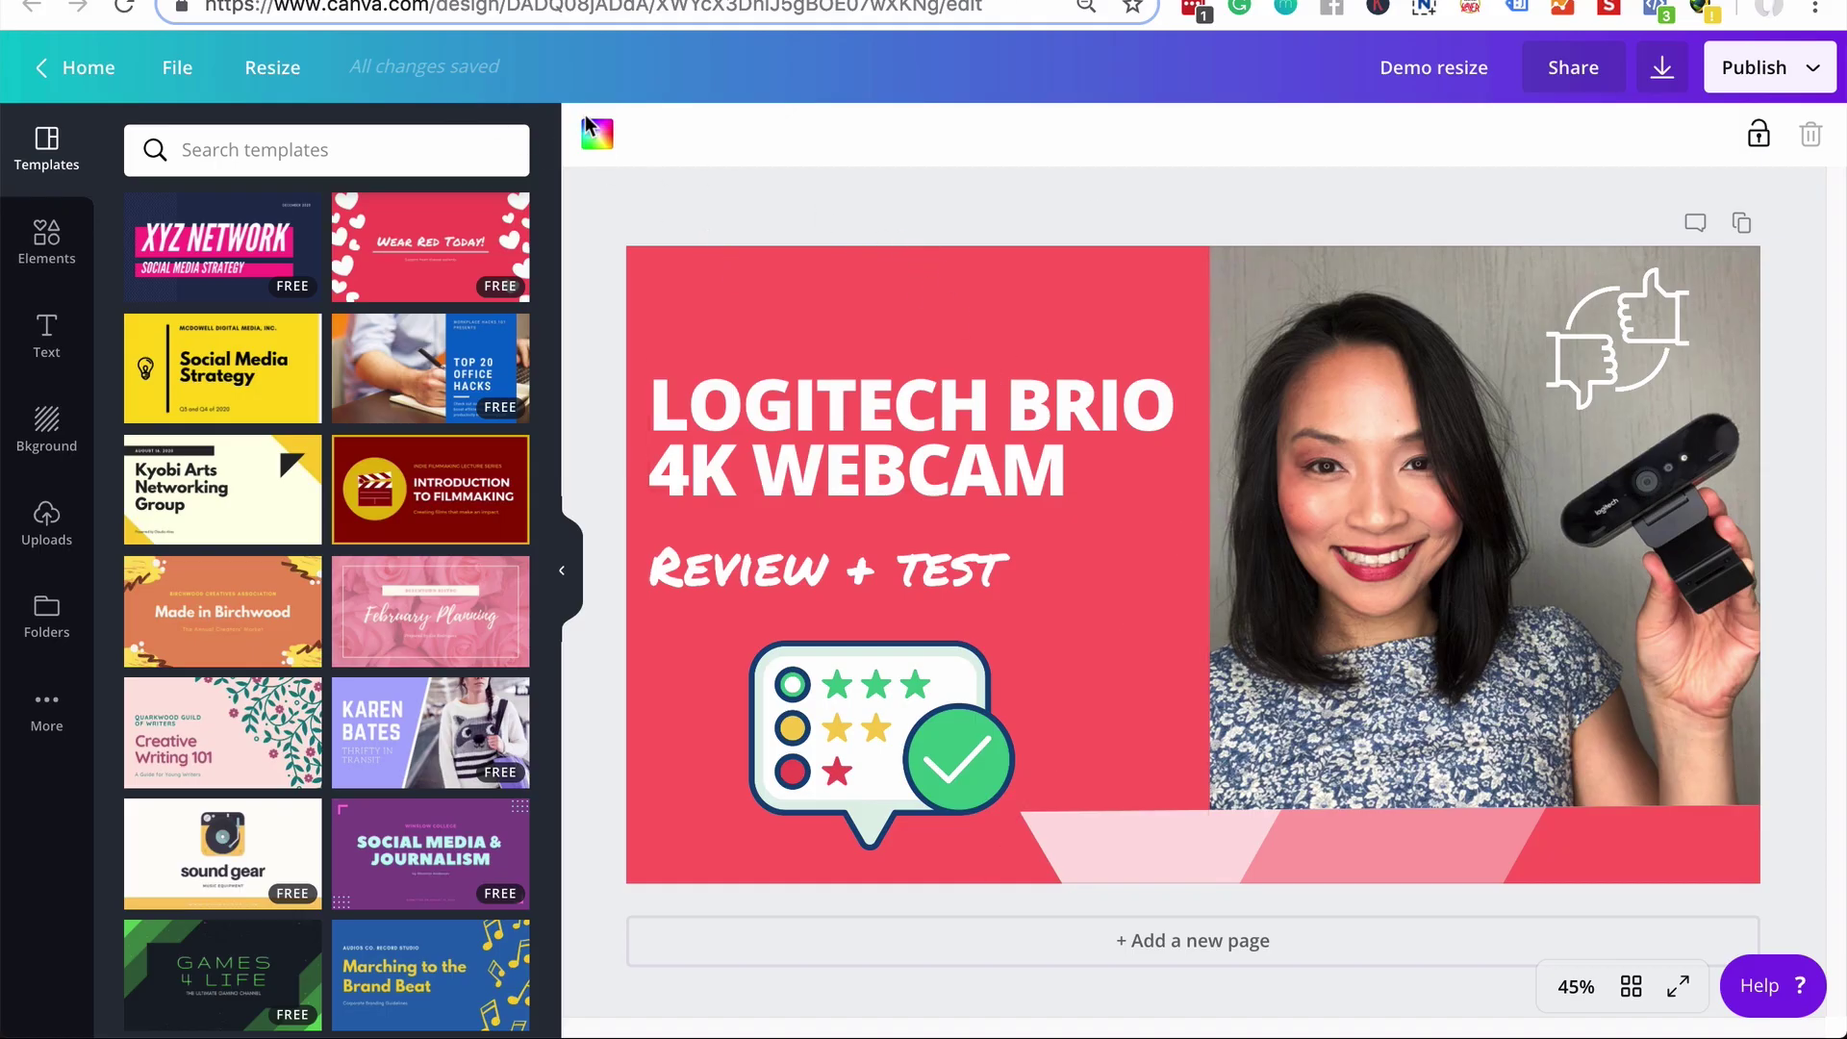
{"action": "left_click", "coordinate": [605, 149]}
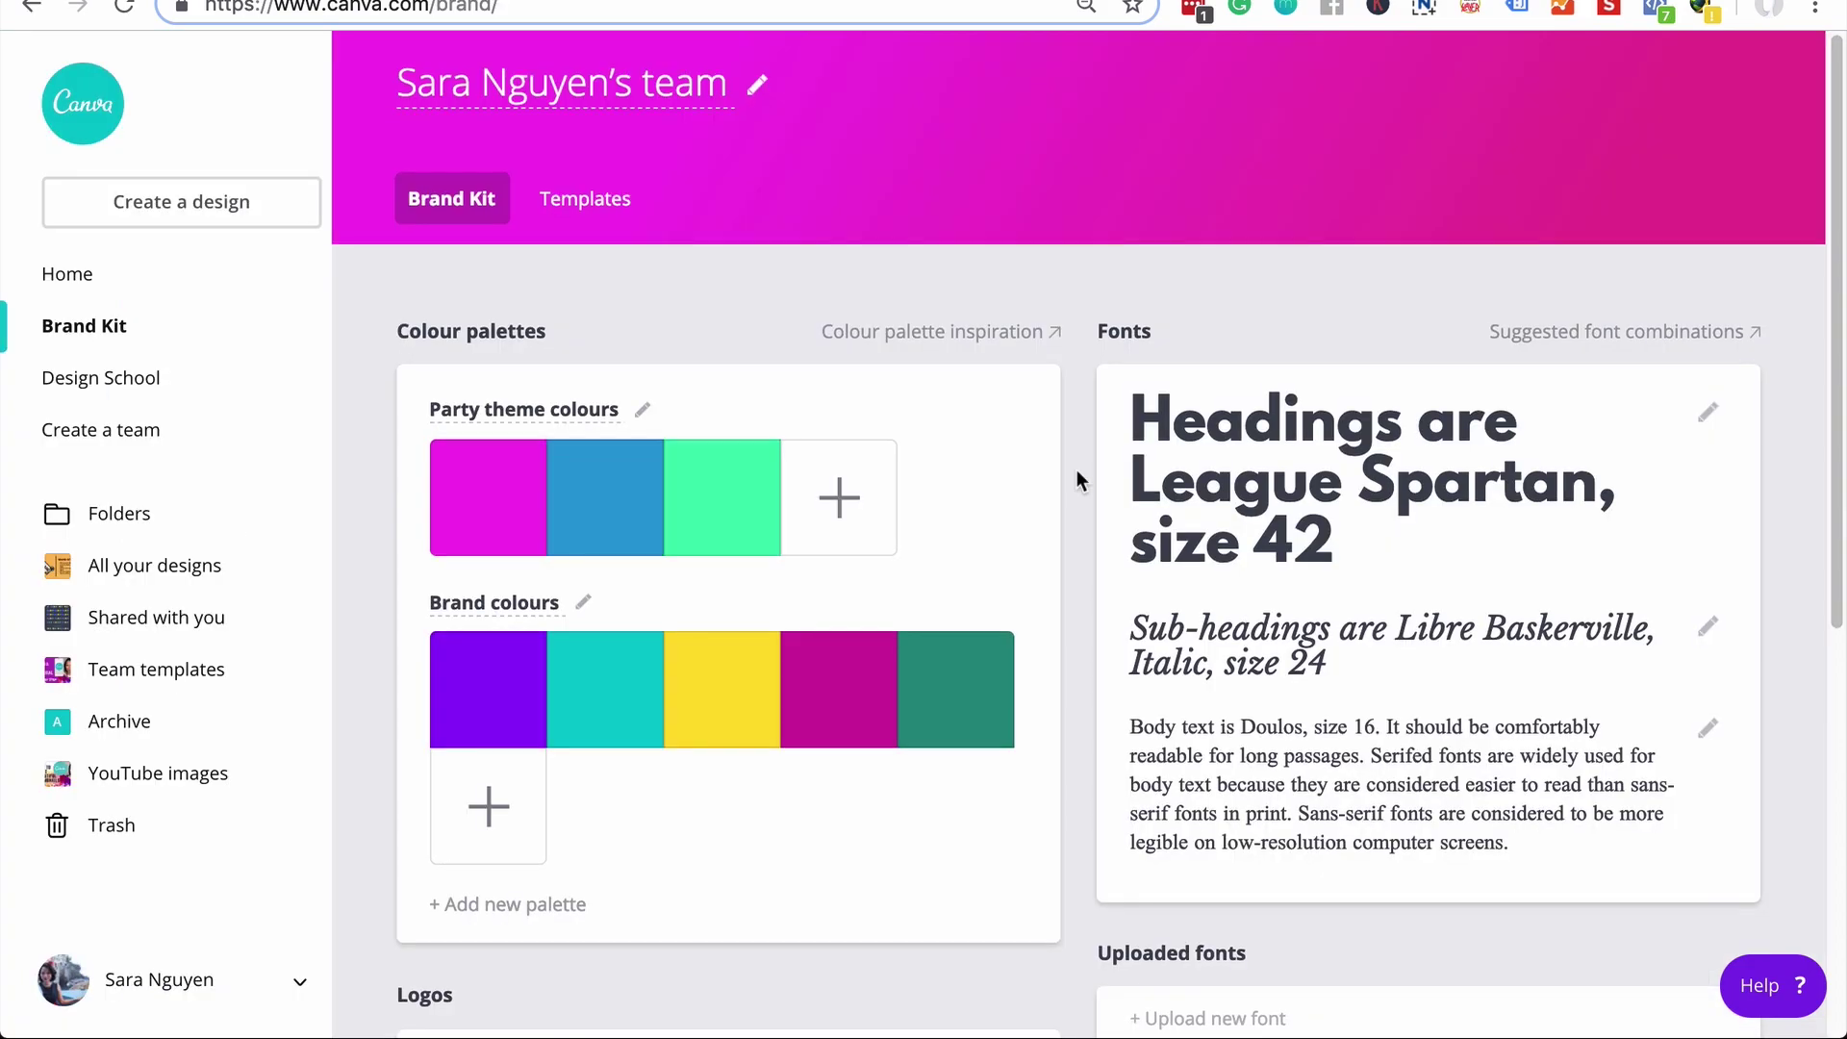
Upload Social_Media_Rocketeer_logo copy.jpg from Downloads to the Brand Kit logos
{"action": "scroll", "coordinate": [1077, 469], "scroll_direction": "down", "scroll_amount": 7}
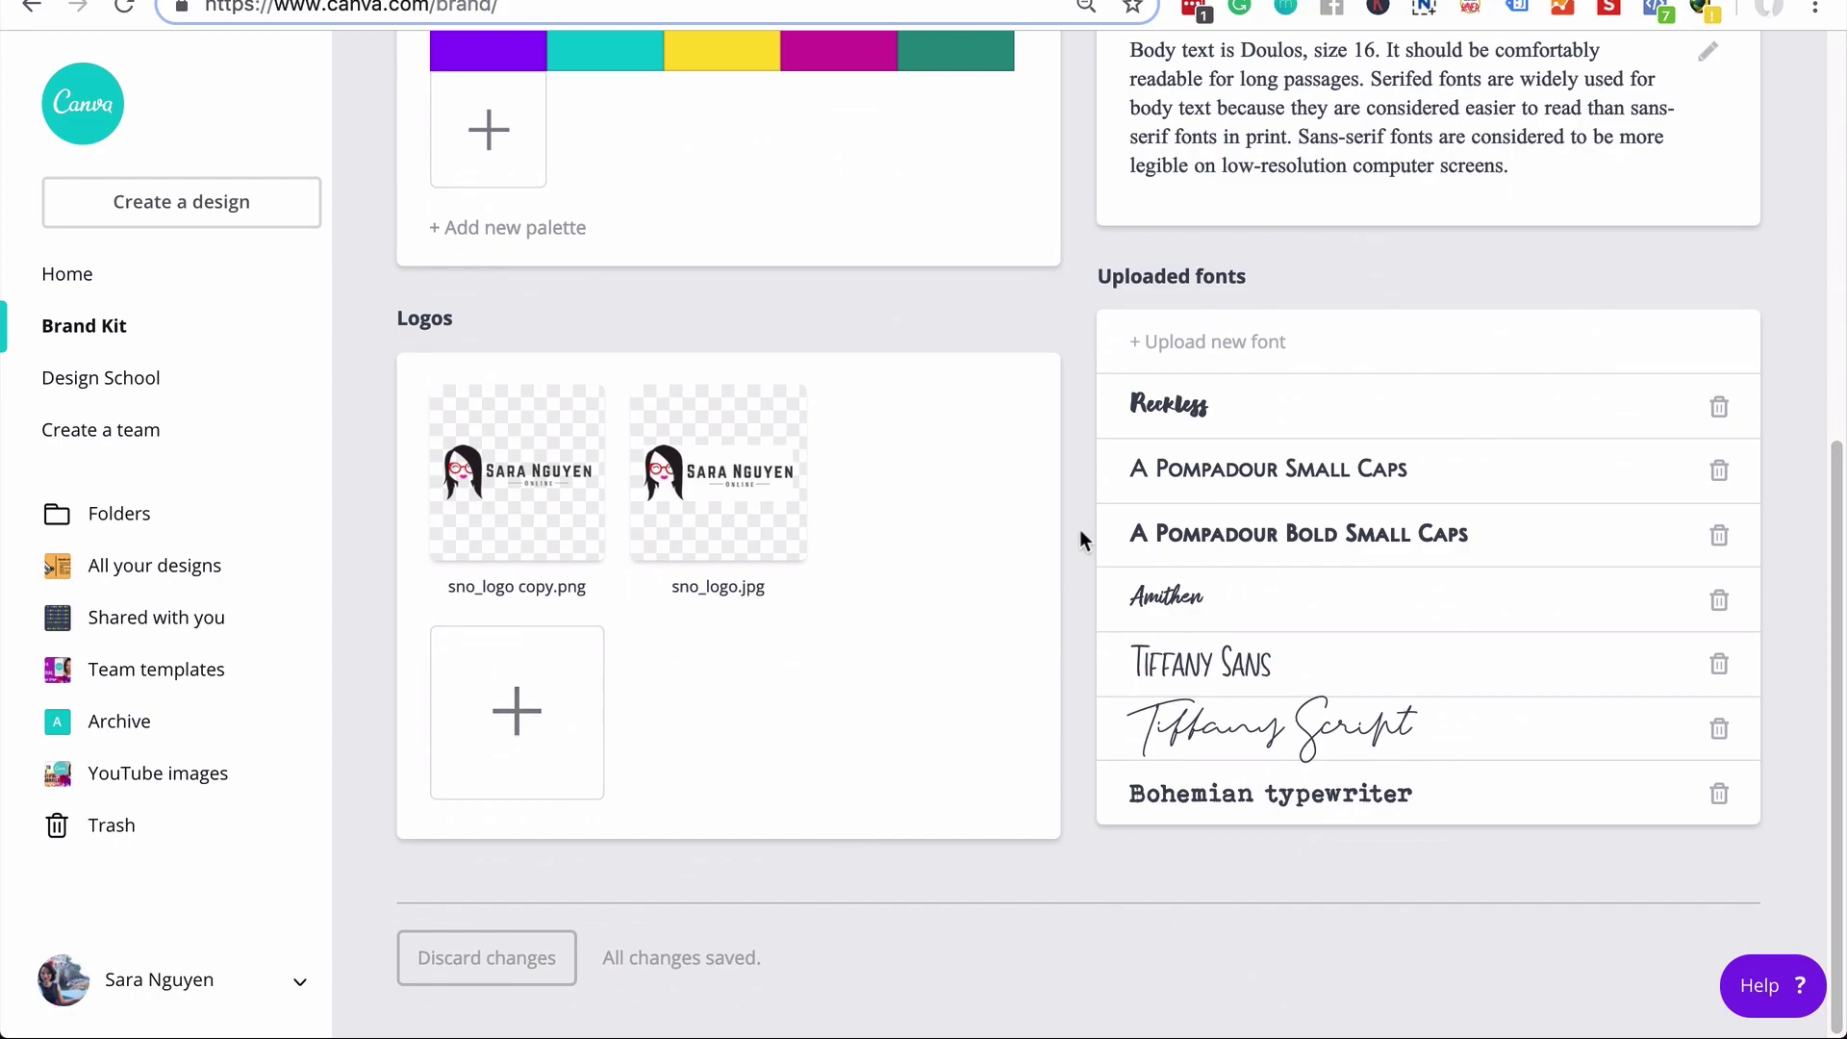
{"action": "mouse_move", "coordinate": [597, 539]}
{"action": "left_click", "coordinate": [553, 749]}
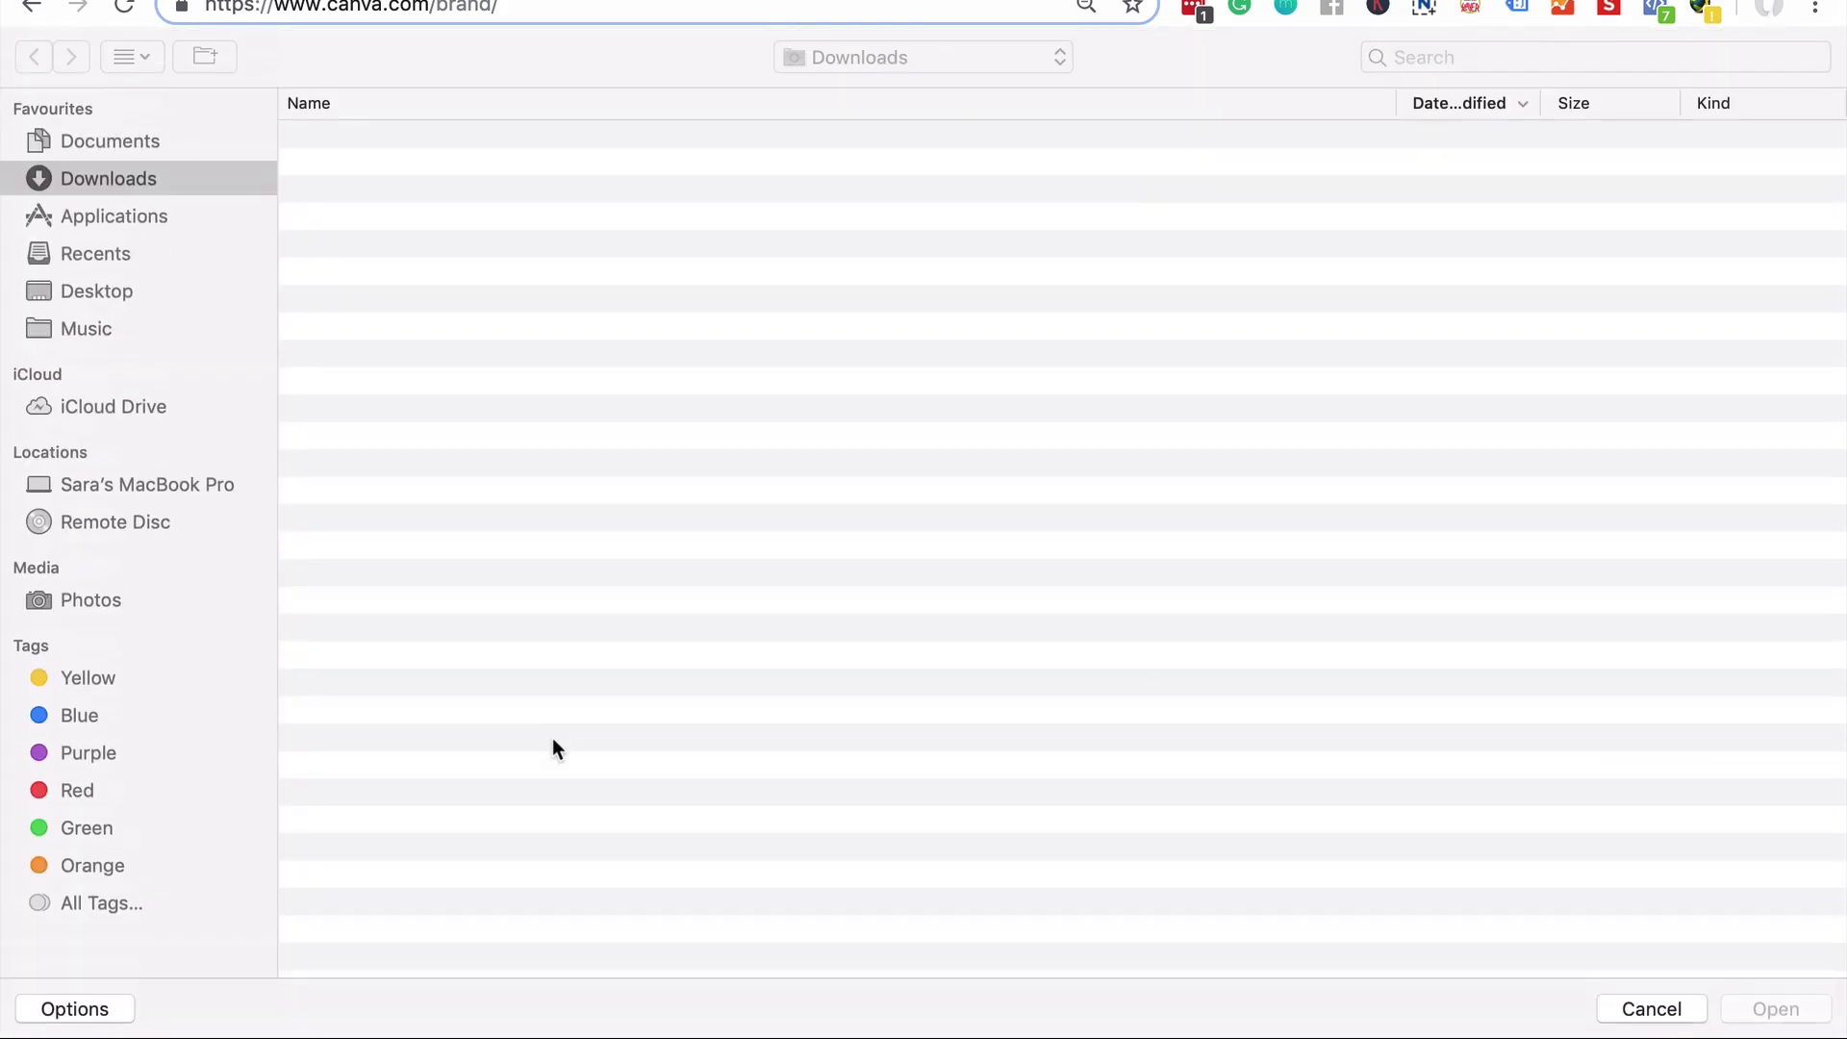
{"action": "scroll", "coordinate": [555, 733], "scroll_direction": "down", "scroll_amount": 10}
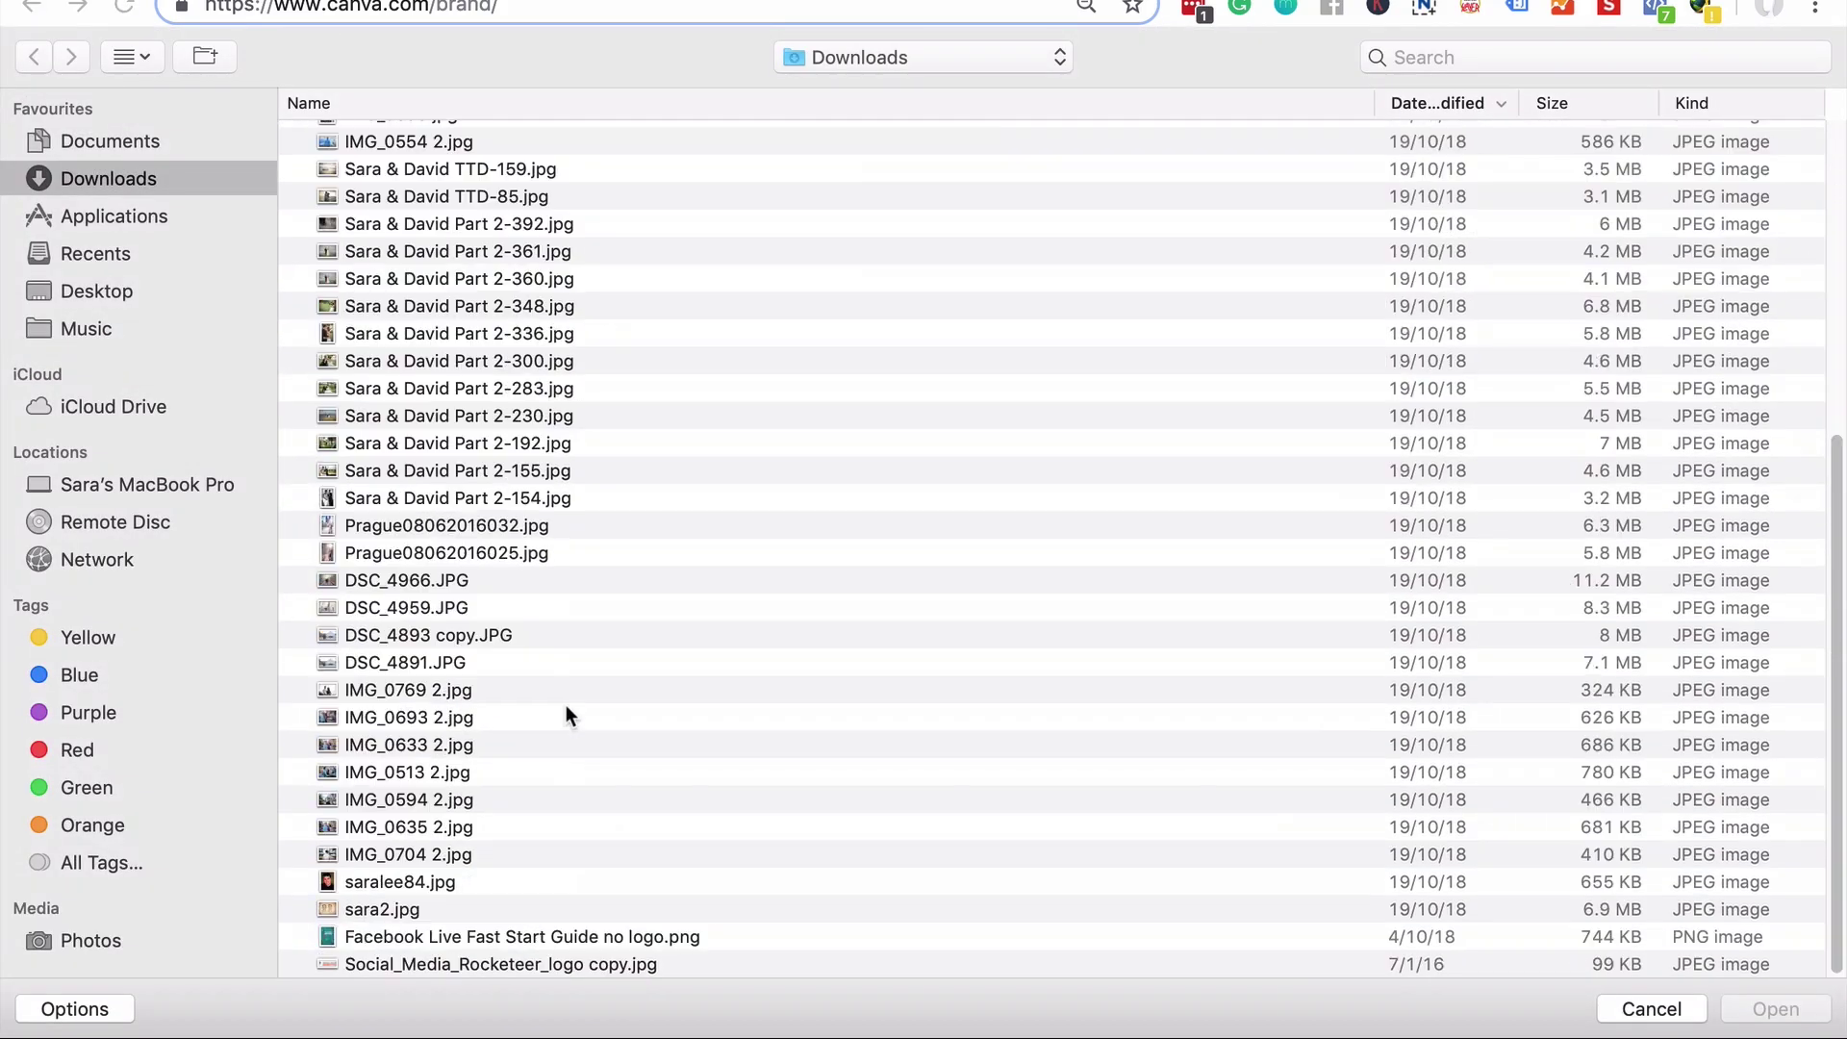
{"action": "left_click", "coordinate": [641, 964]}
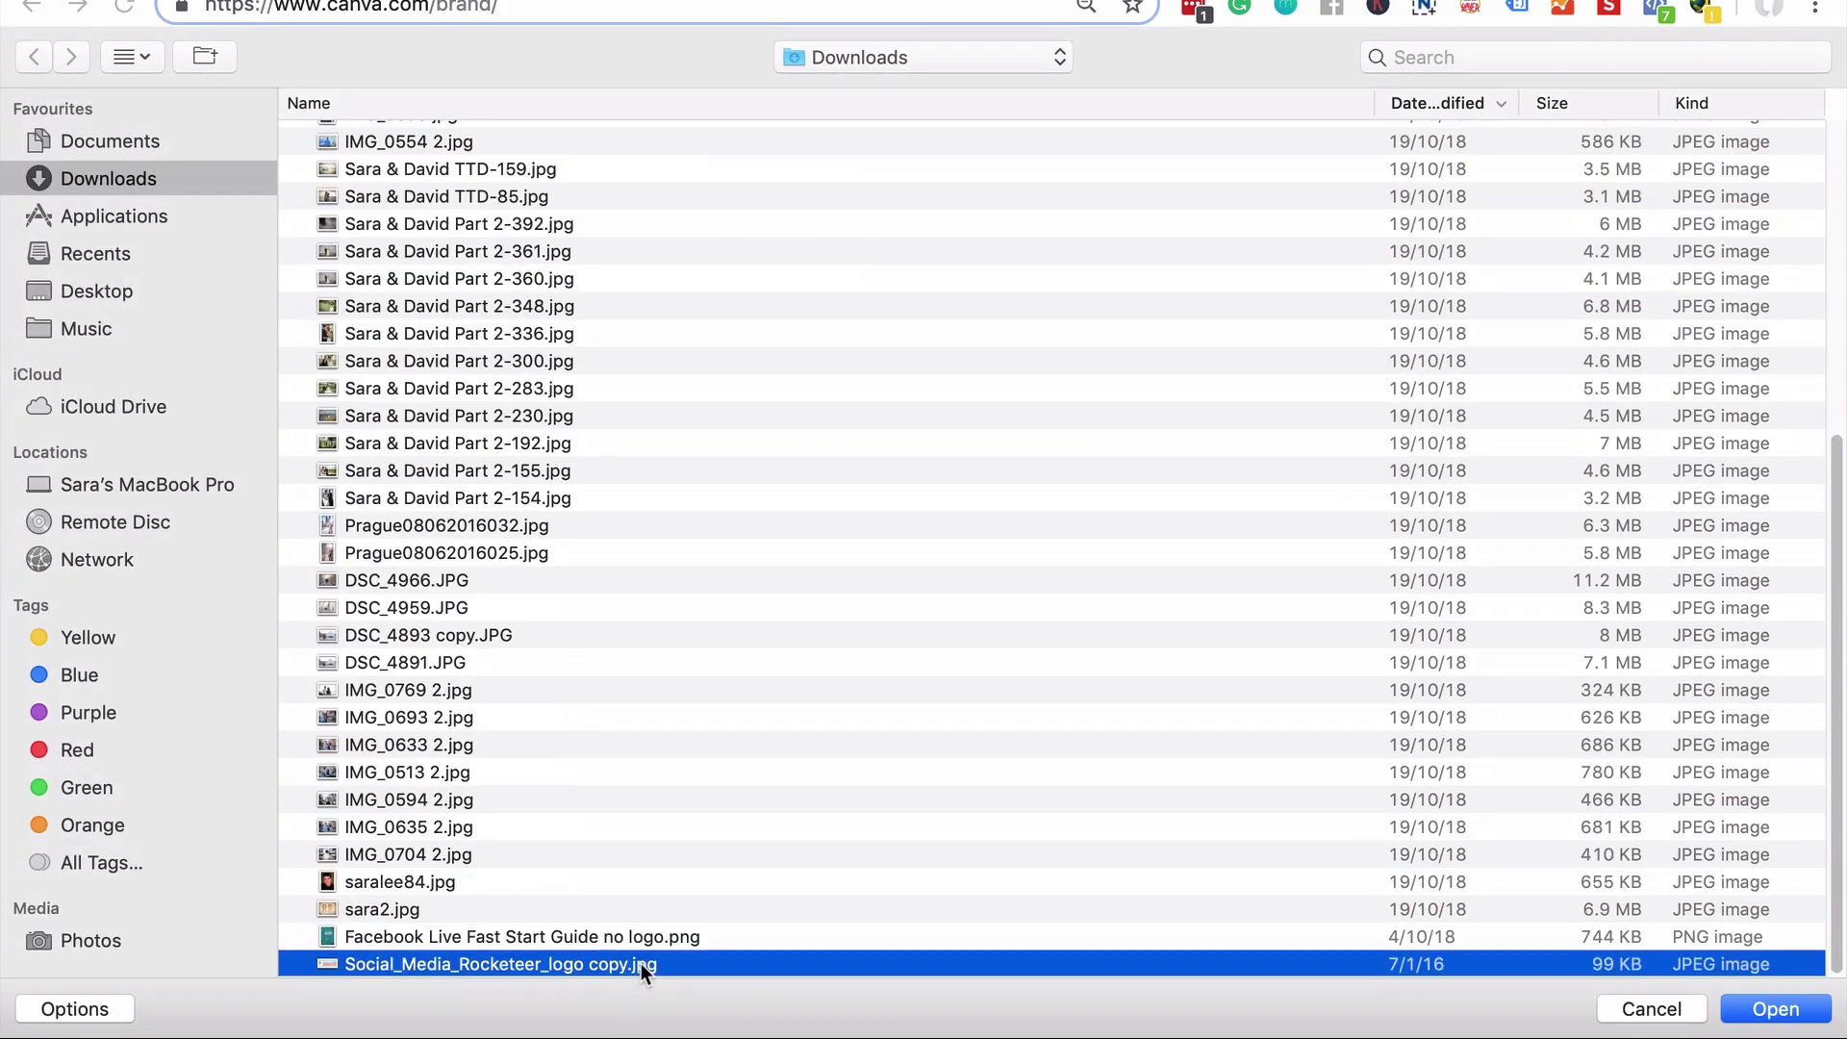
{"action": "left_click", "coordinate": [1778, 1010]}
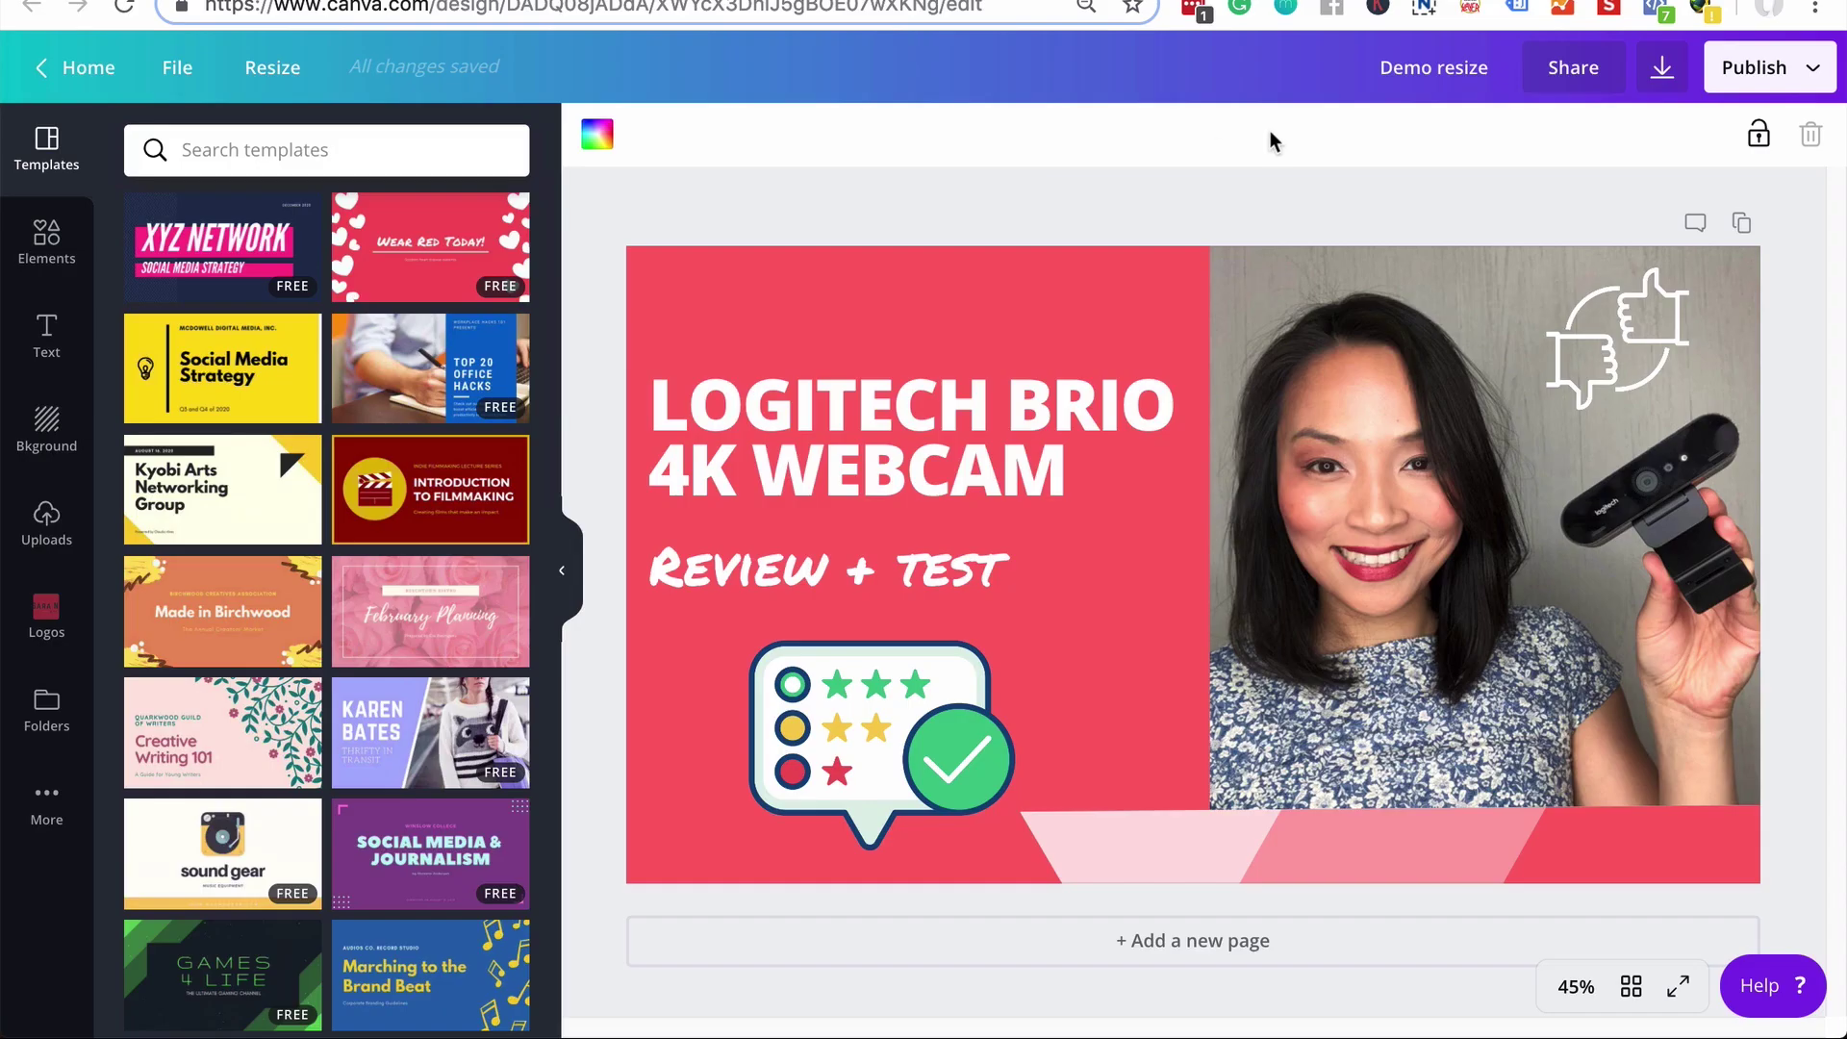
Open the Logos photo folder in the Logitech Brio webcam design to view the uploaded logos
{"action": "left_click", "coordinate": [43, 750]}
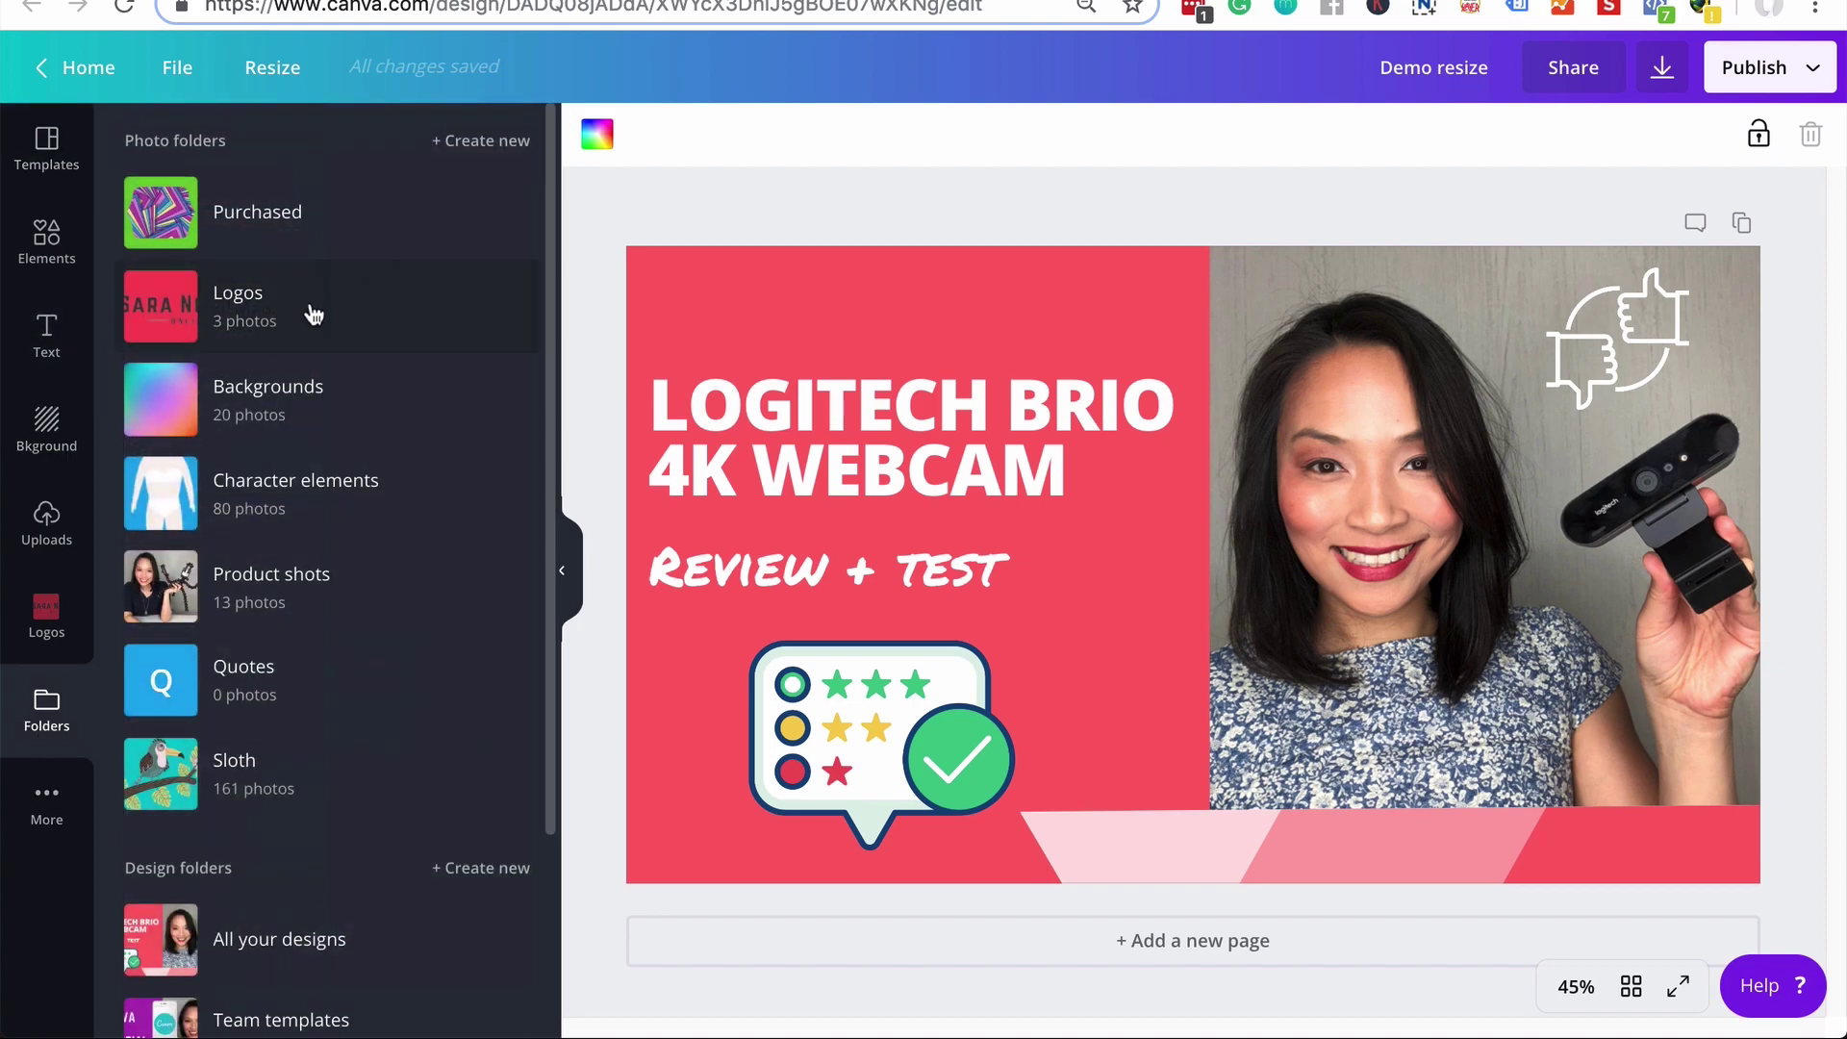
{"action": "left_click", "coordinate": [309, 310]}
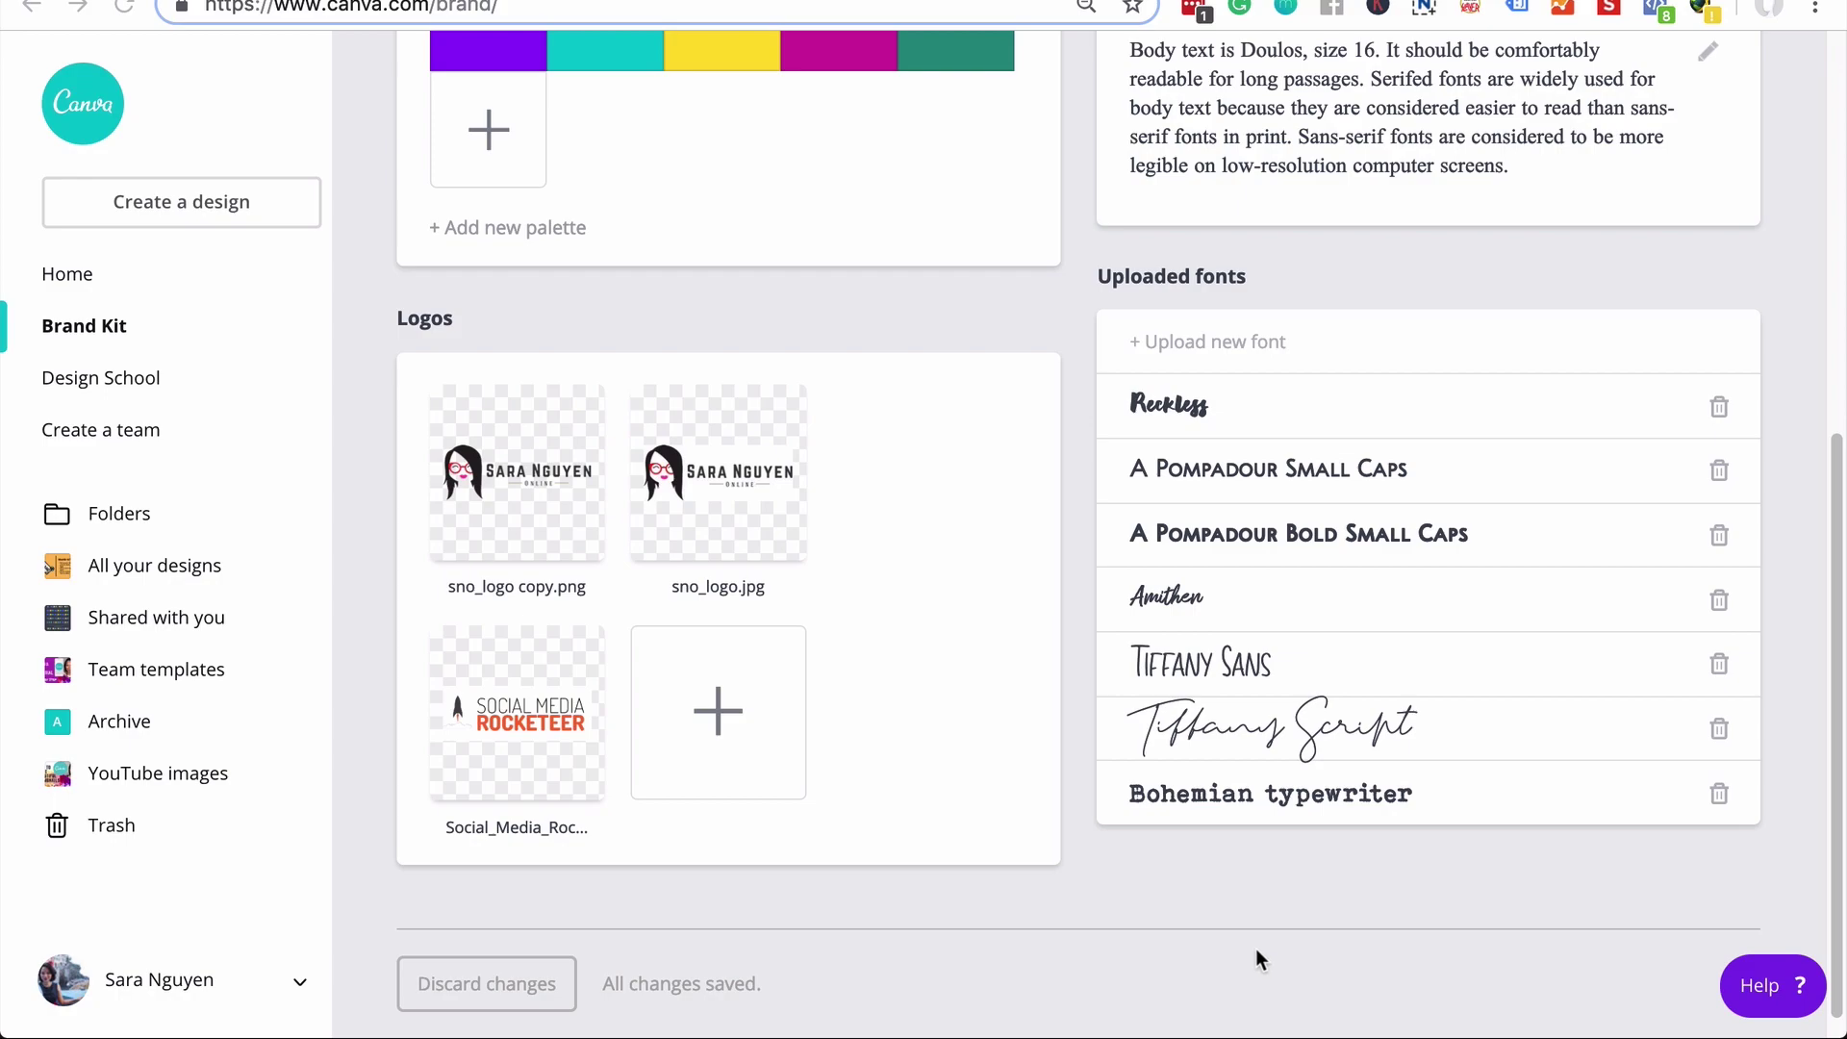
Upload the font A Love of Thunder.ttf to the Brand Kit, confirming the right to use it
{"action": "scroll", "coordinate": [1255, 949], "scroll_direction": "up", "scroll_amount": 5}
{"action": "scroll", "coordinate": [1256, 949], "scroll_direction": "down", "scroll_amount": 1}
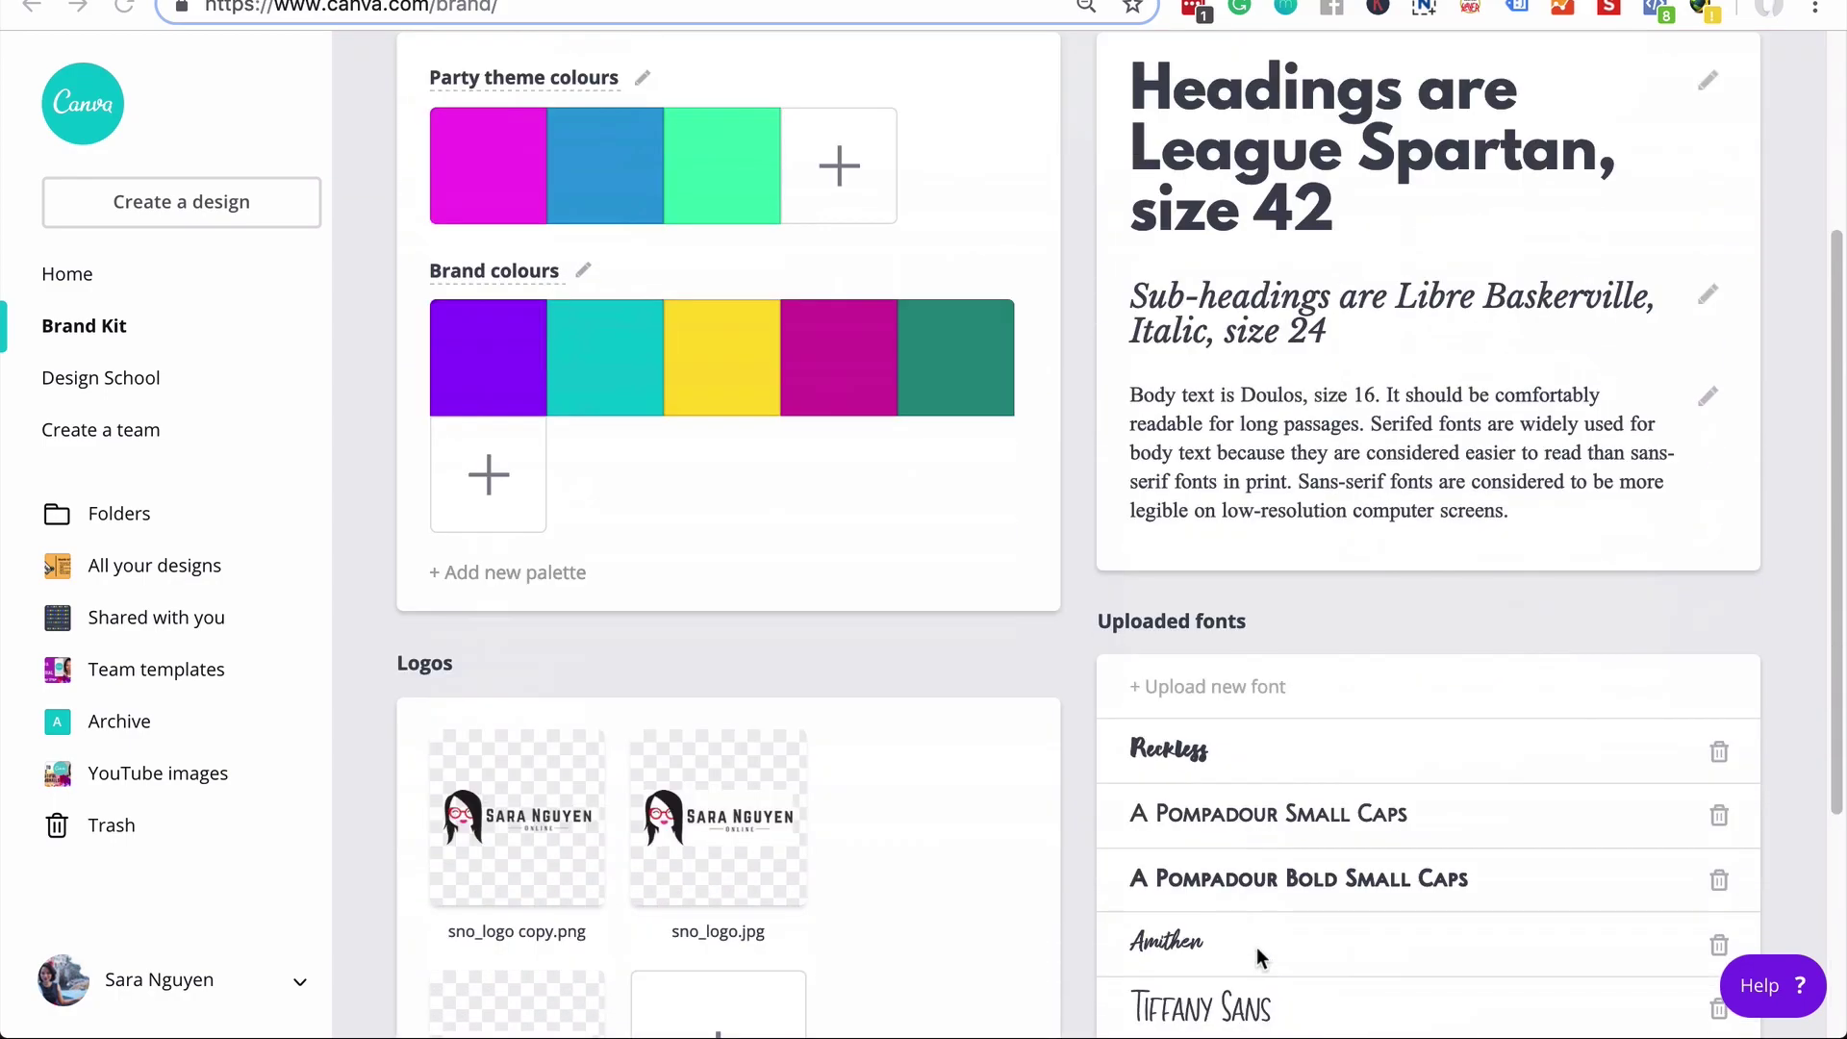
{"action": "scroll", "coordinate": [1295, 887], "scroll_direction": "down", "scroll_amount": 2}
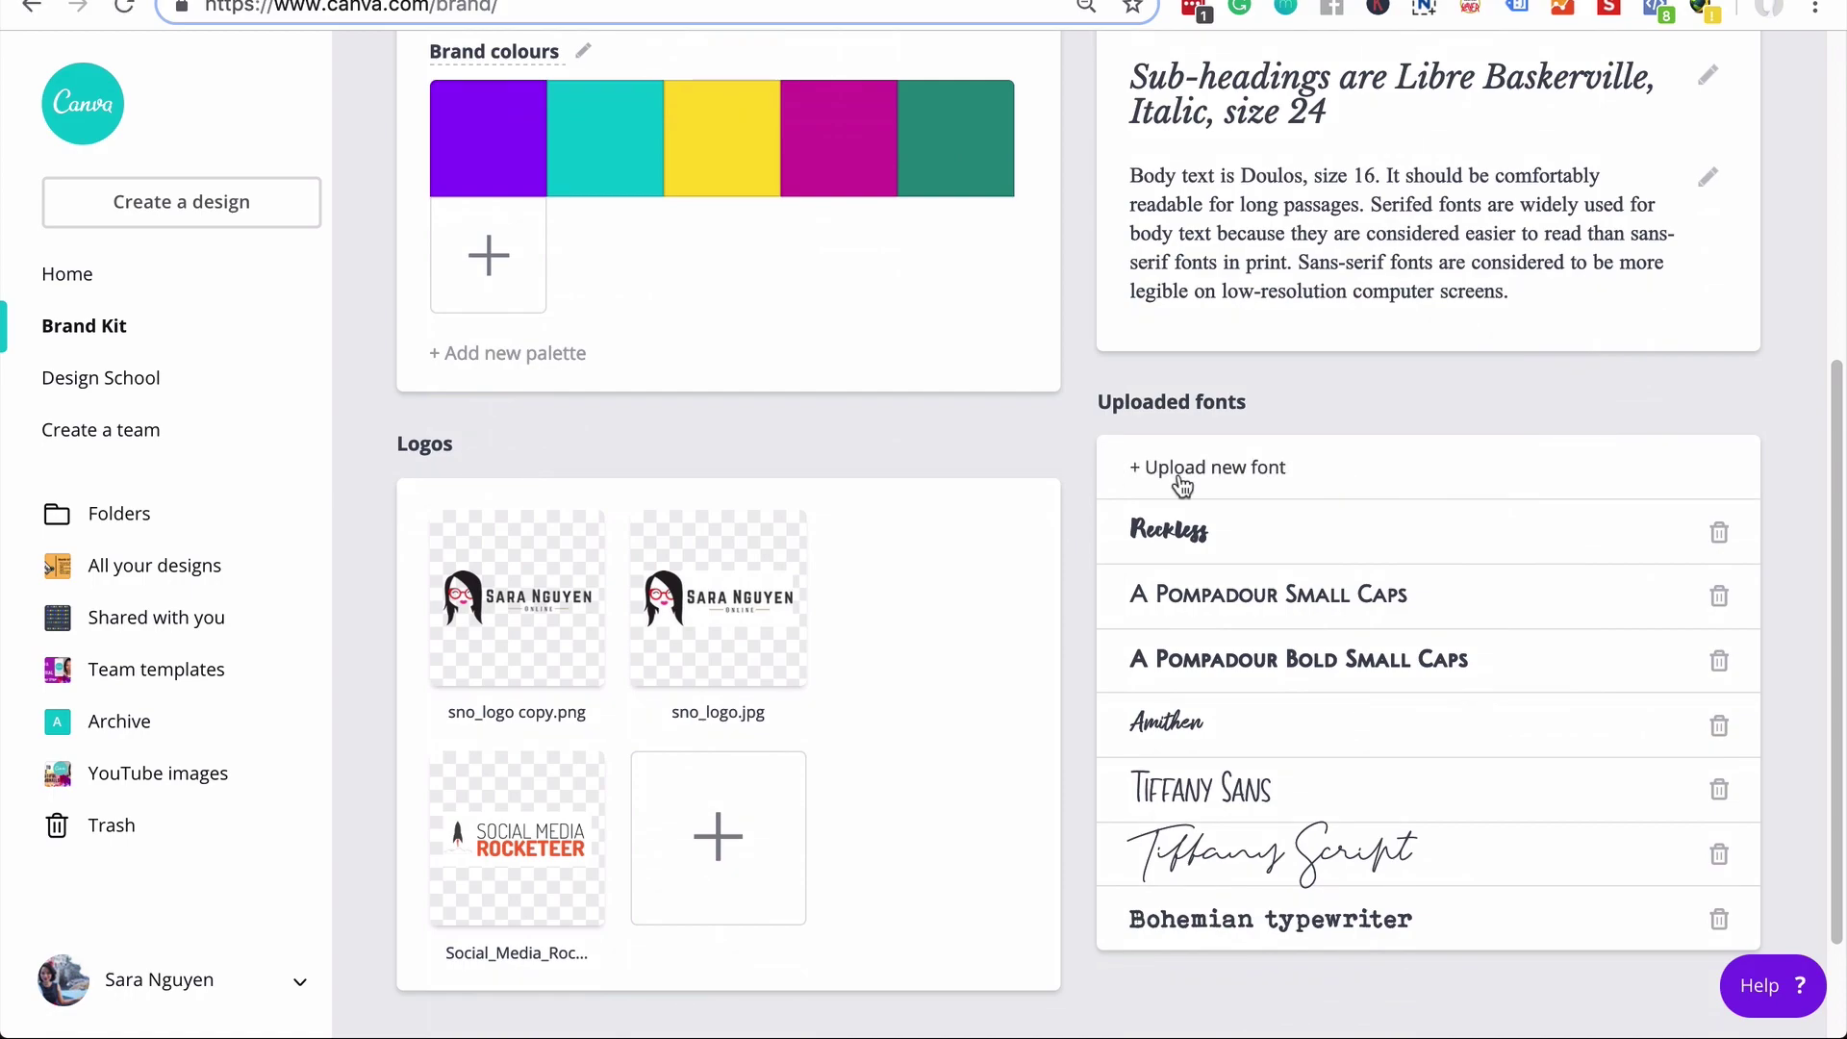
{"action": "left_click", "coordinate": [1187, 472]}
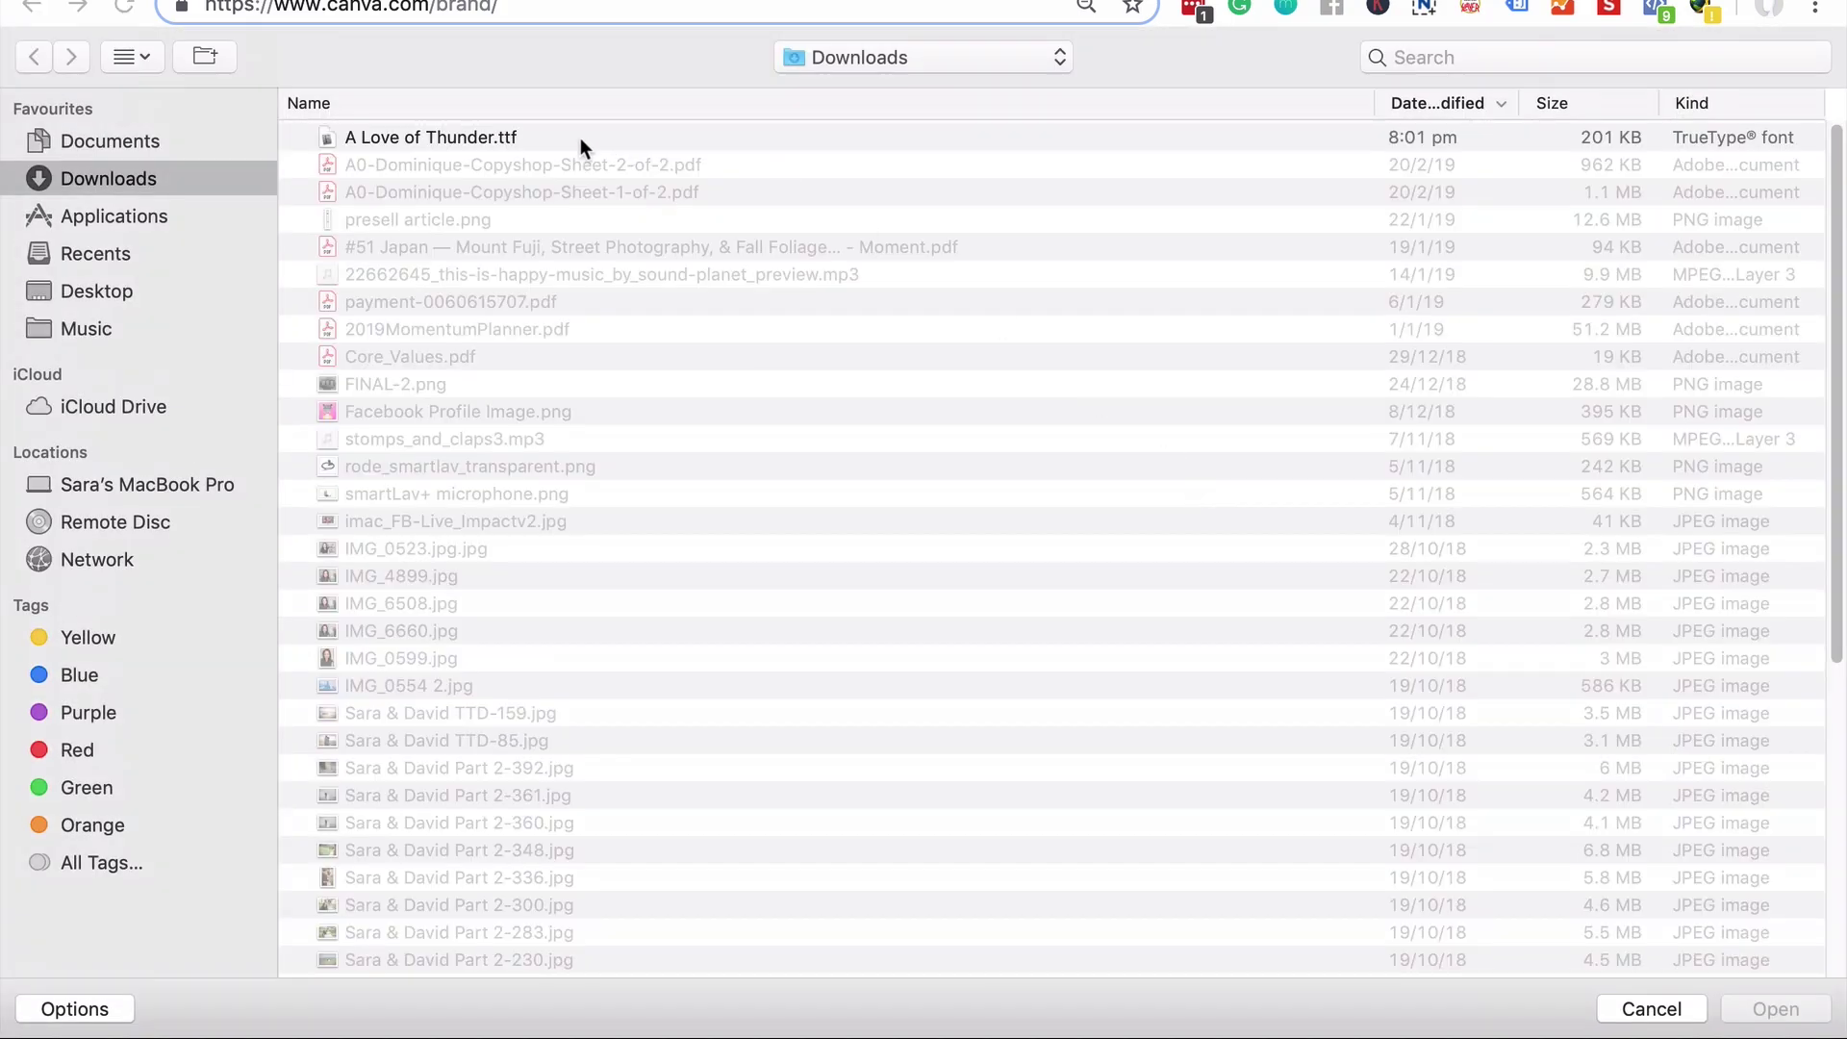
{"action": "left_click", "coordinate": [580, 137]}
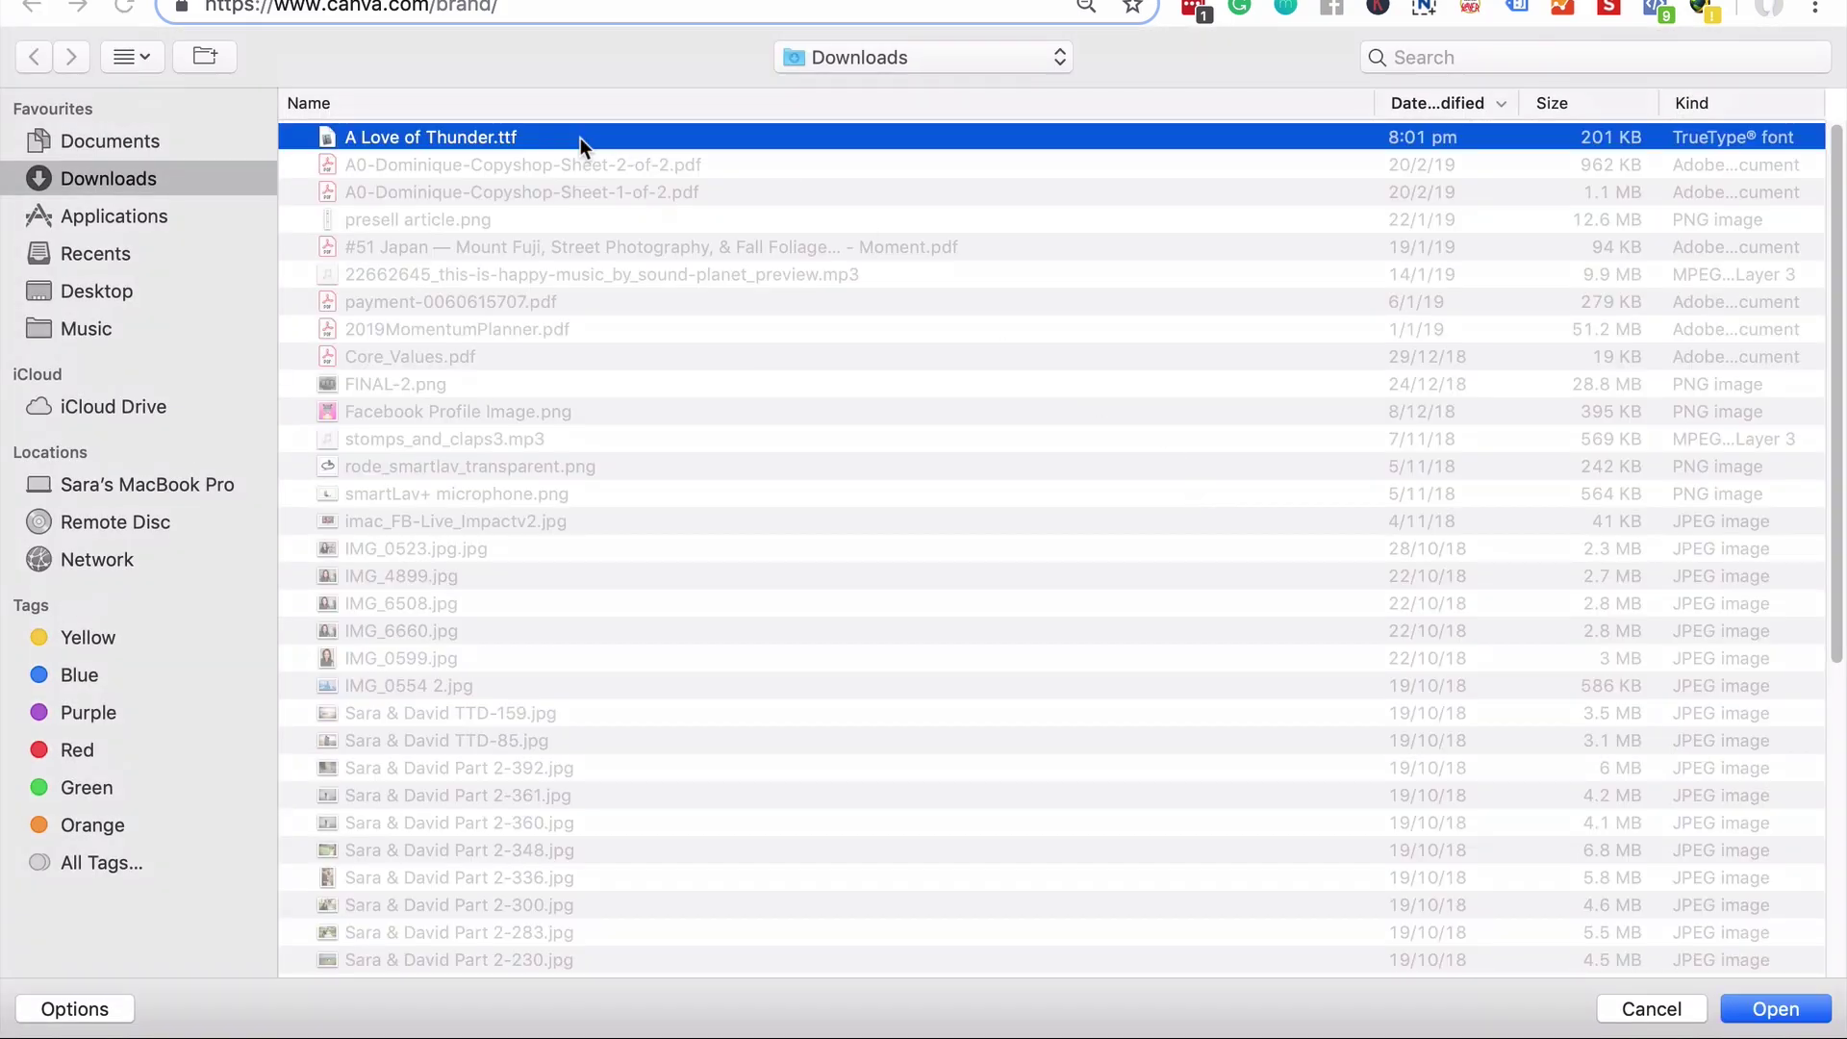
{"action": "left_click", "coordinate": [1760, 1010]}
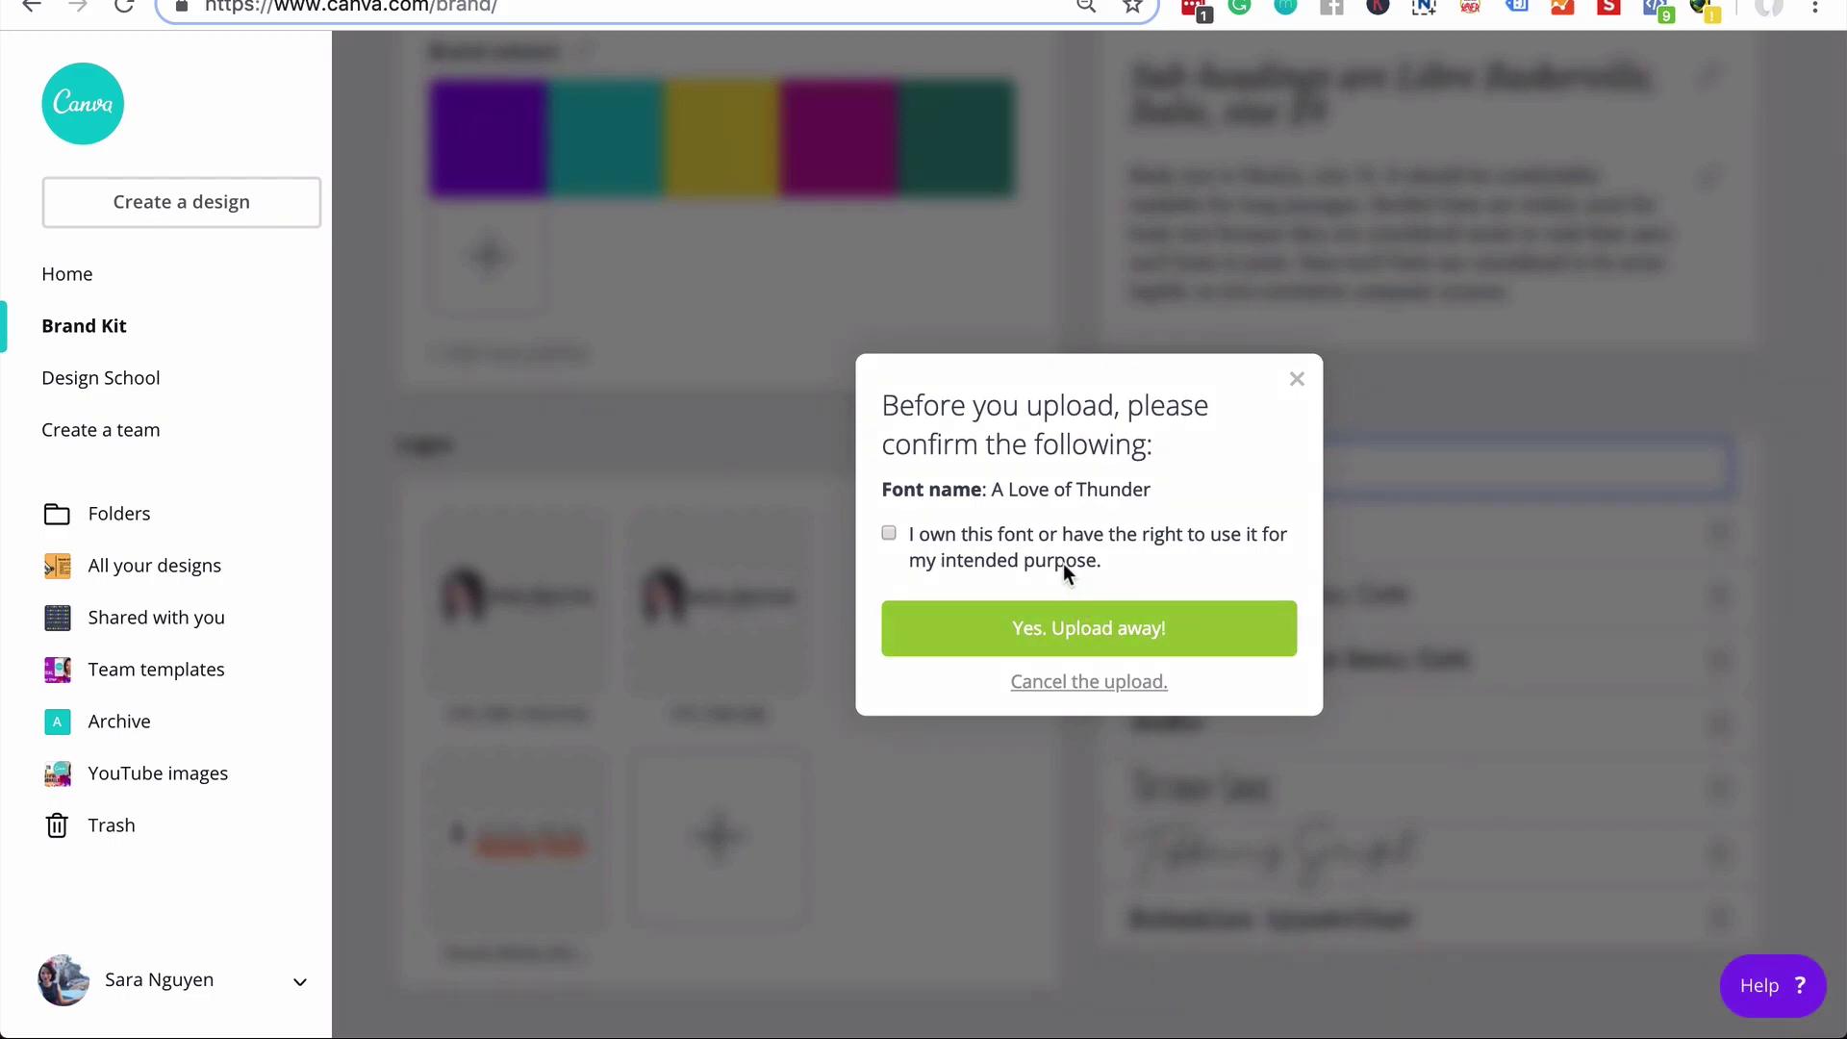
{"action": "left_click", "coordinate": [890, 534]}
{"action": "left_click", "coordinate": [1142, 631]}
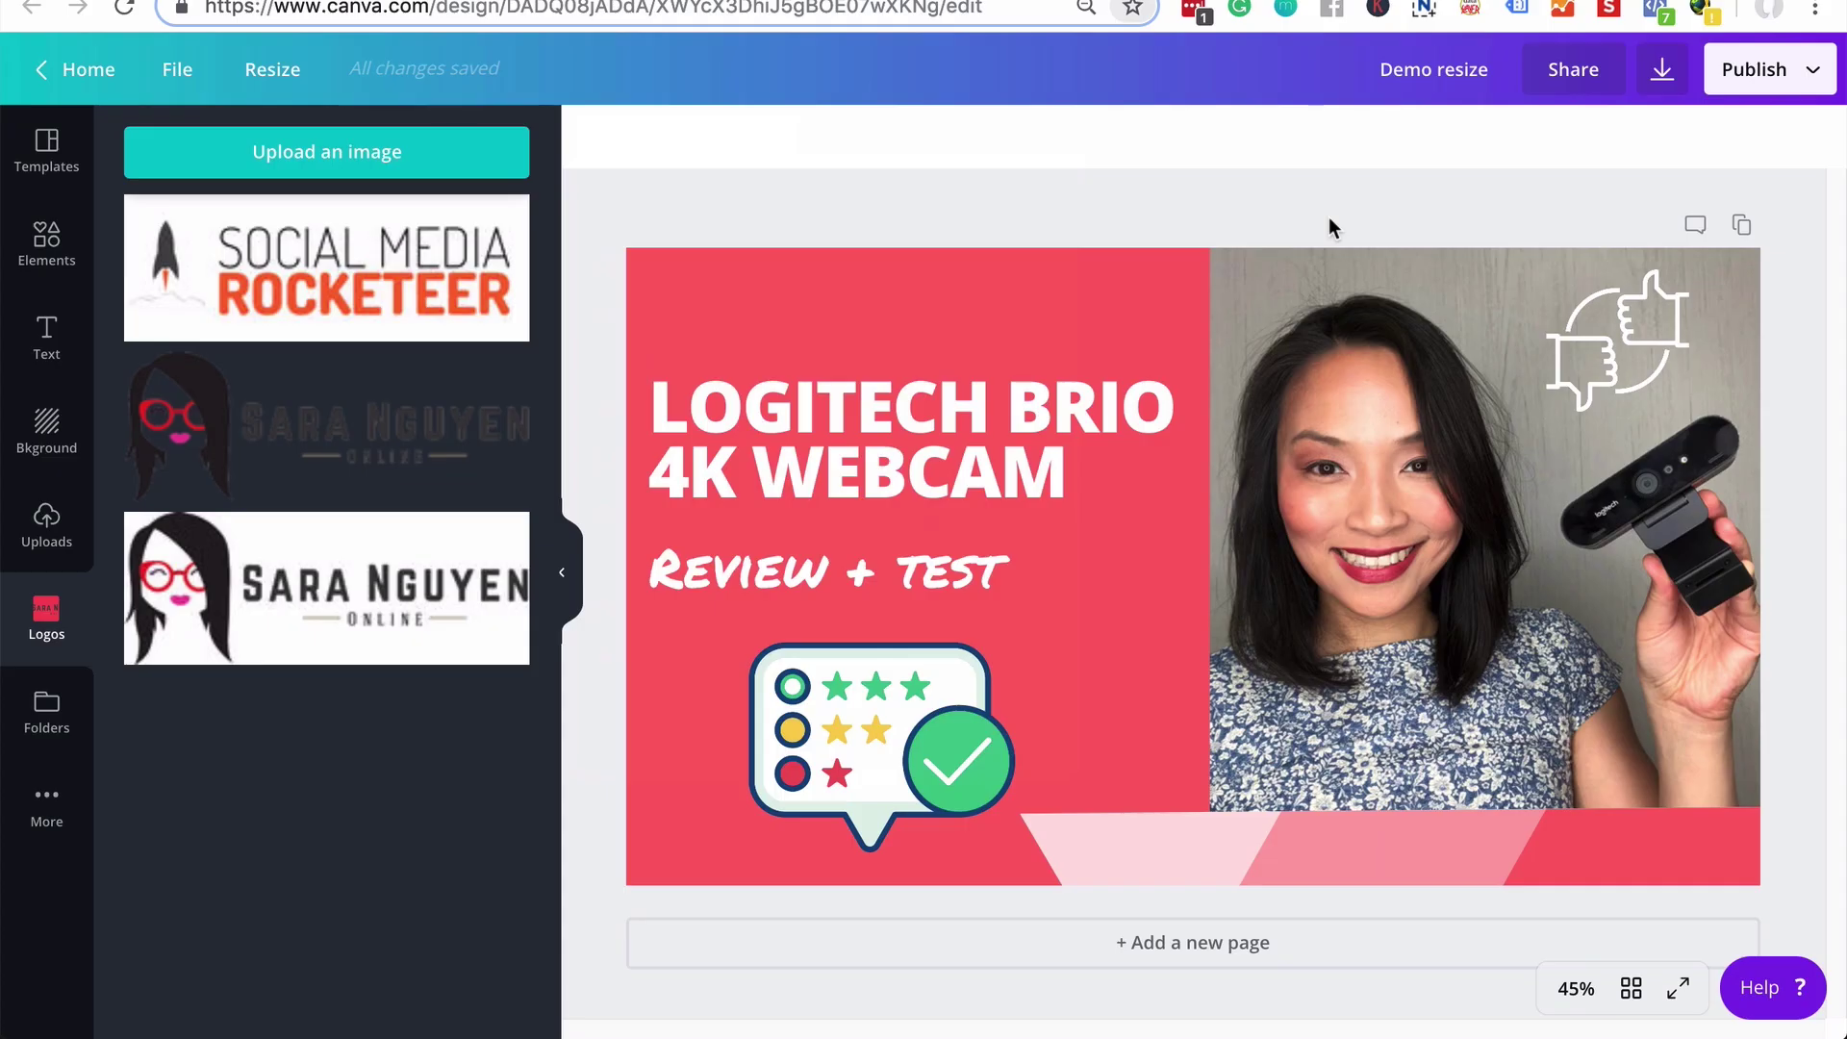
Examine the brand and uploaded fonts available for the "Logitech Brio 4K Webcam" title
{"action": "left_click", "coordinate": [1053, 416]}
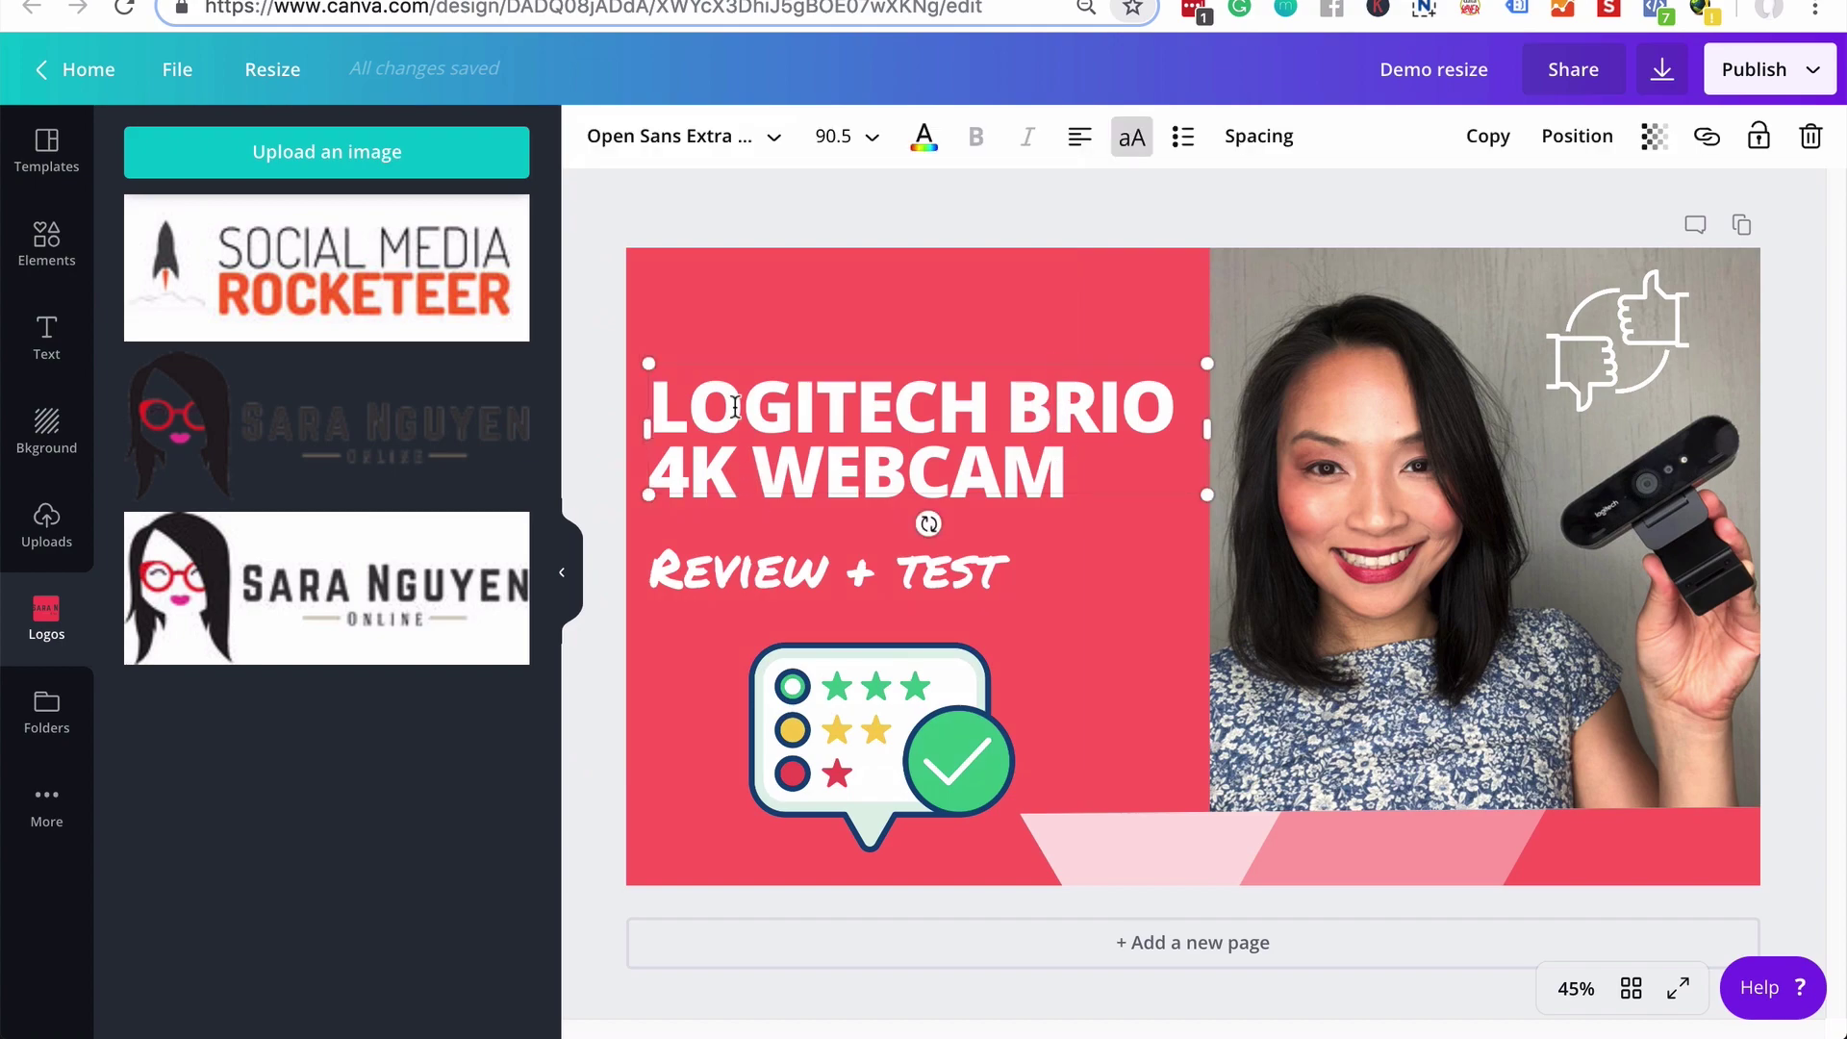
{"action": "left_click", "coordinate": [775, 143]}
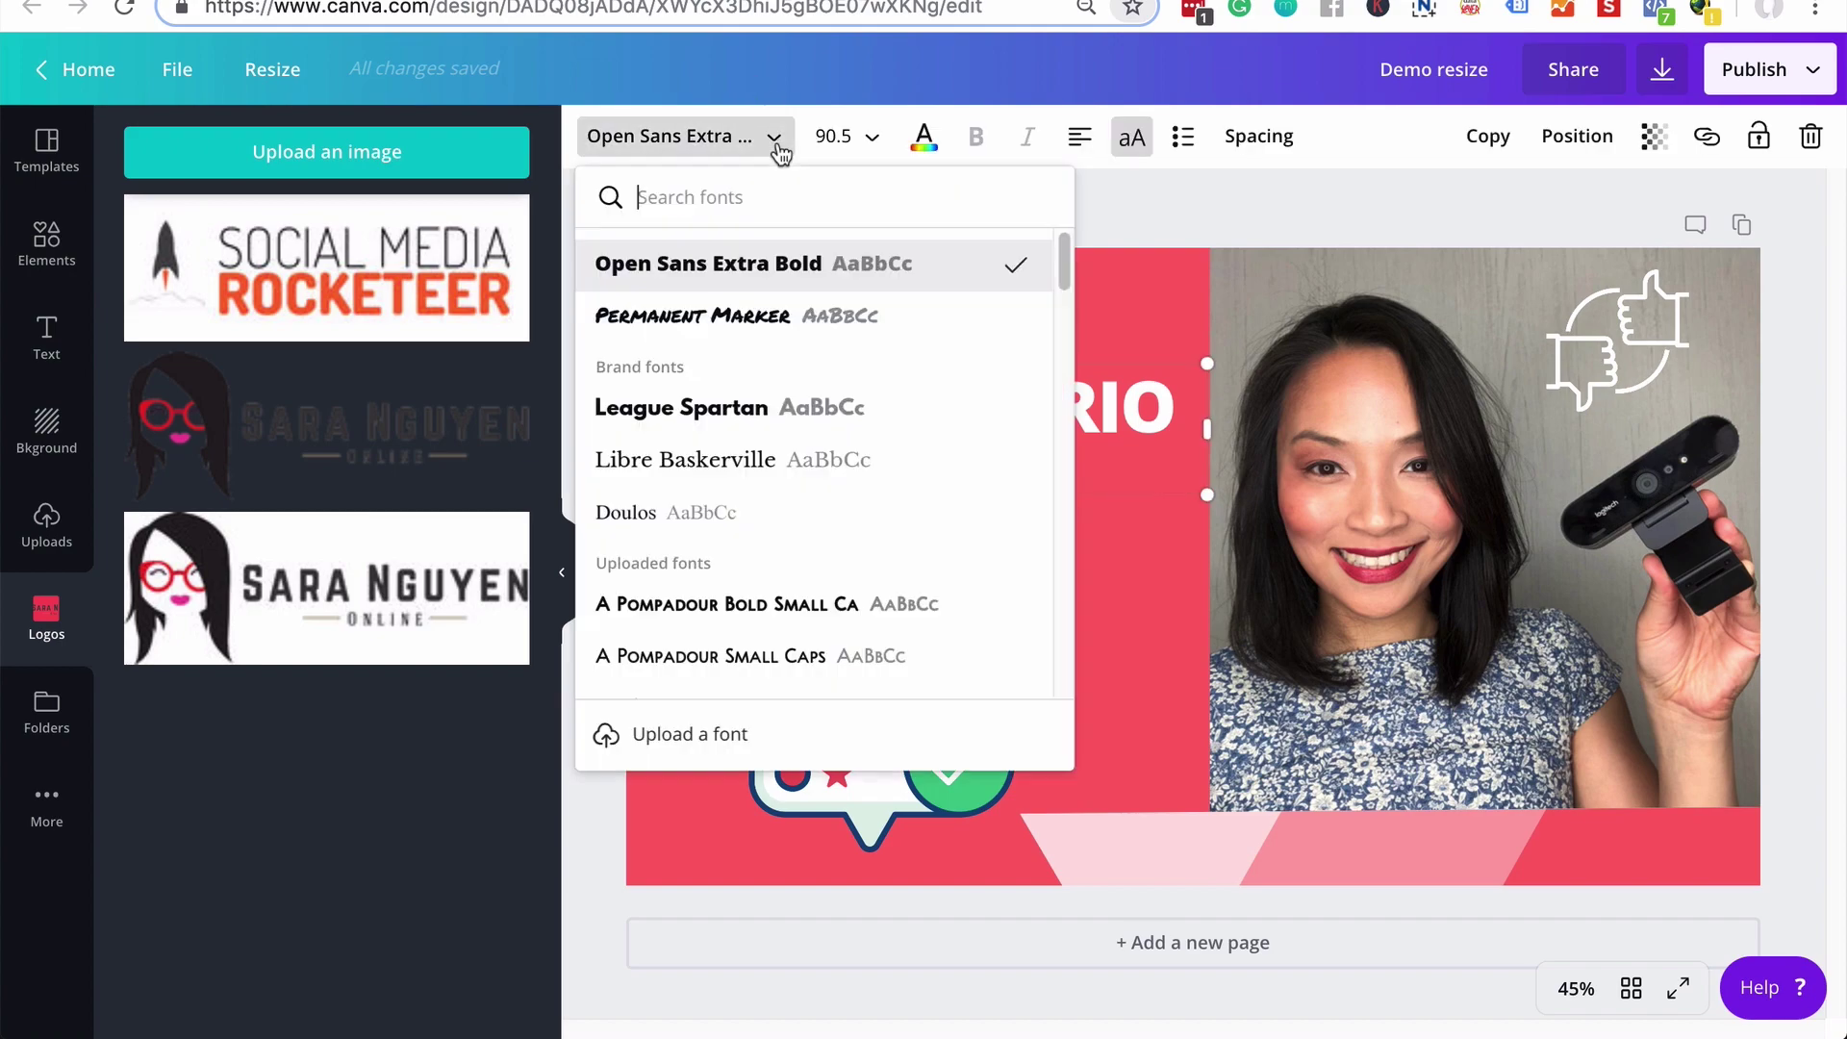
{"action": "scroll", "coordinate": [811, 271], "scroll_direction": "down", "scroll_amount": 5}
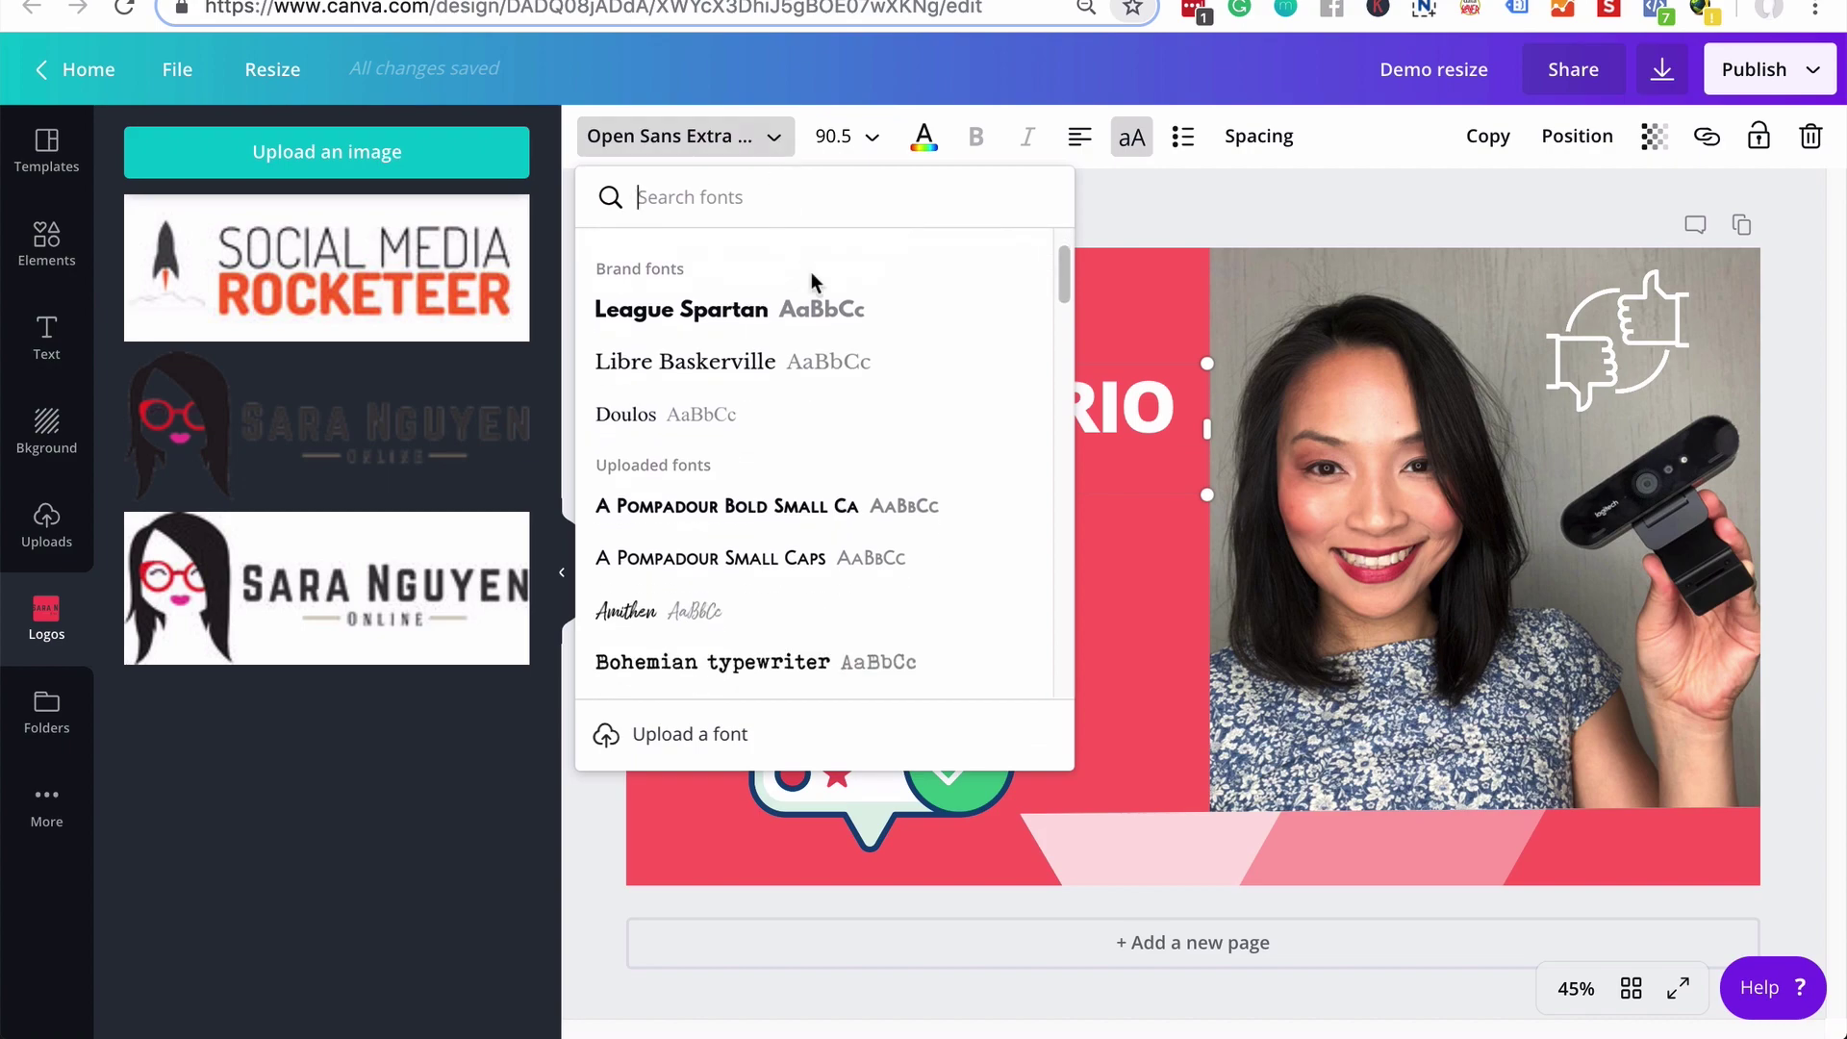
{"action": "scroll", "coordinate": [688, 414], "scroll_direction": "down", "scroll_amount": 2}
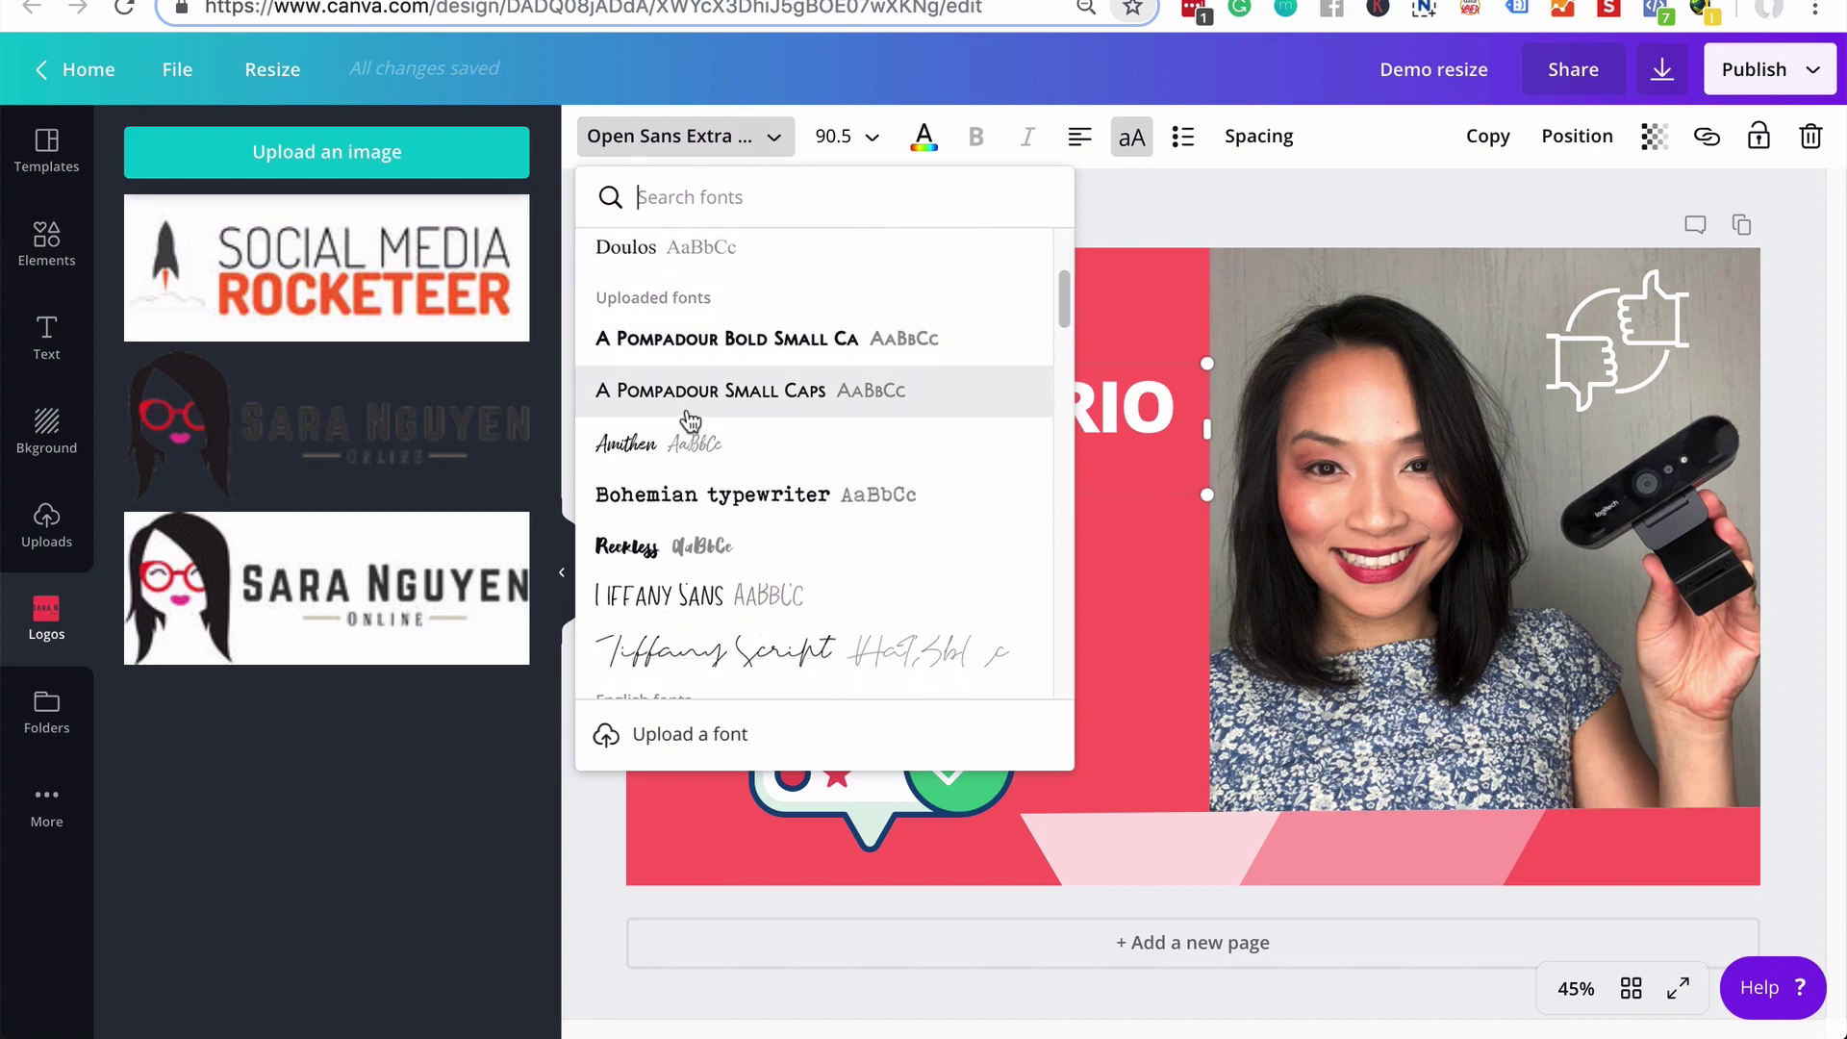
{"action": "scroll", "coordinate": [695, 423], "scroll_direction": "down", "scroll_amount": 1}
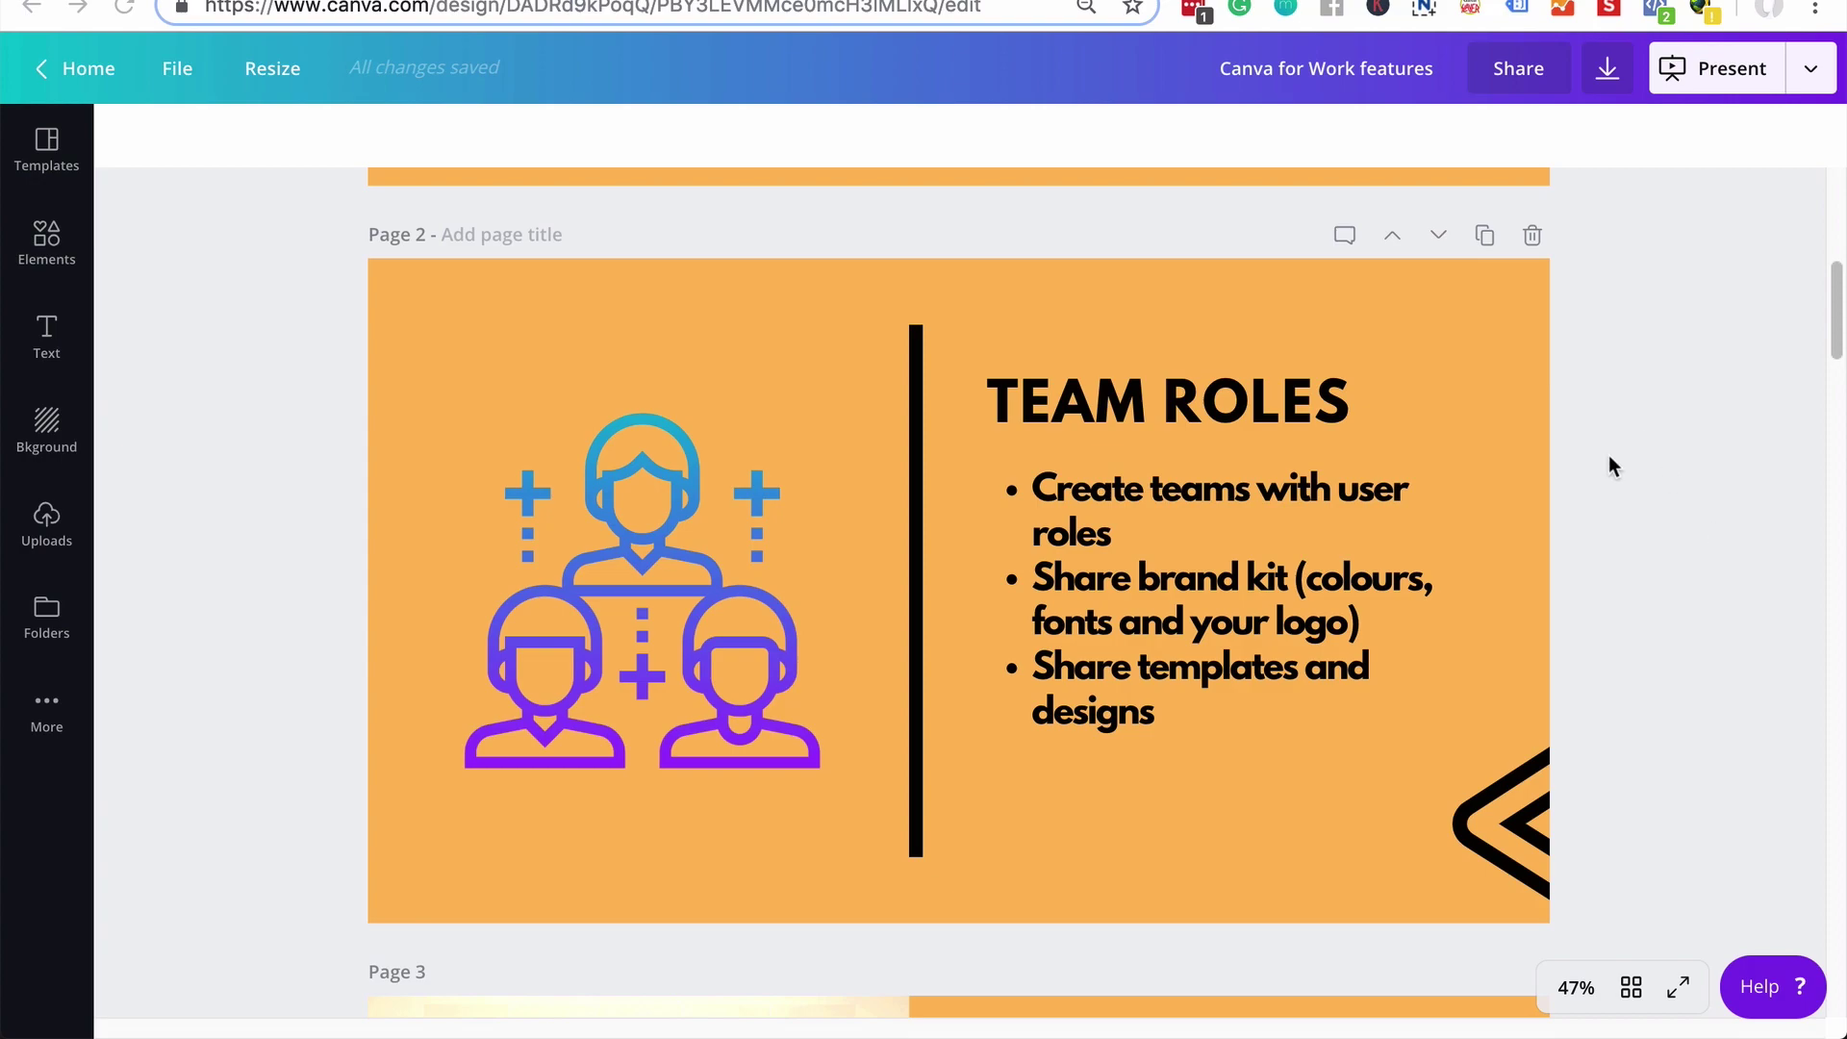
Go to the team creation page and open the role choices for the first member invitation
{"action": "left_click", "coordinate": [82, 69]}
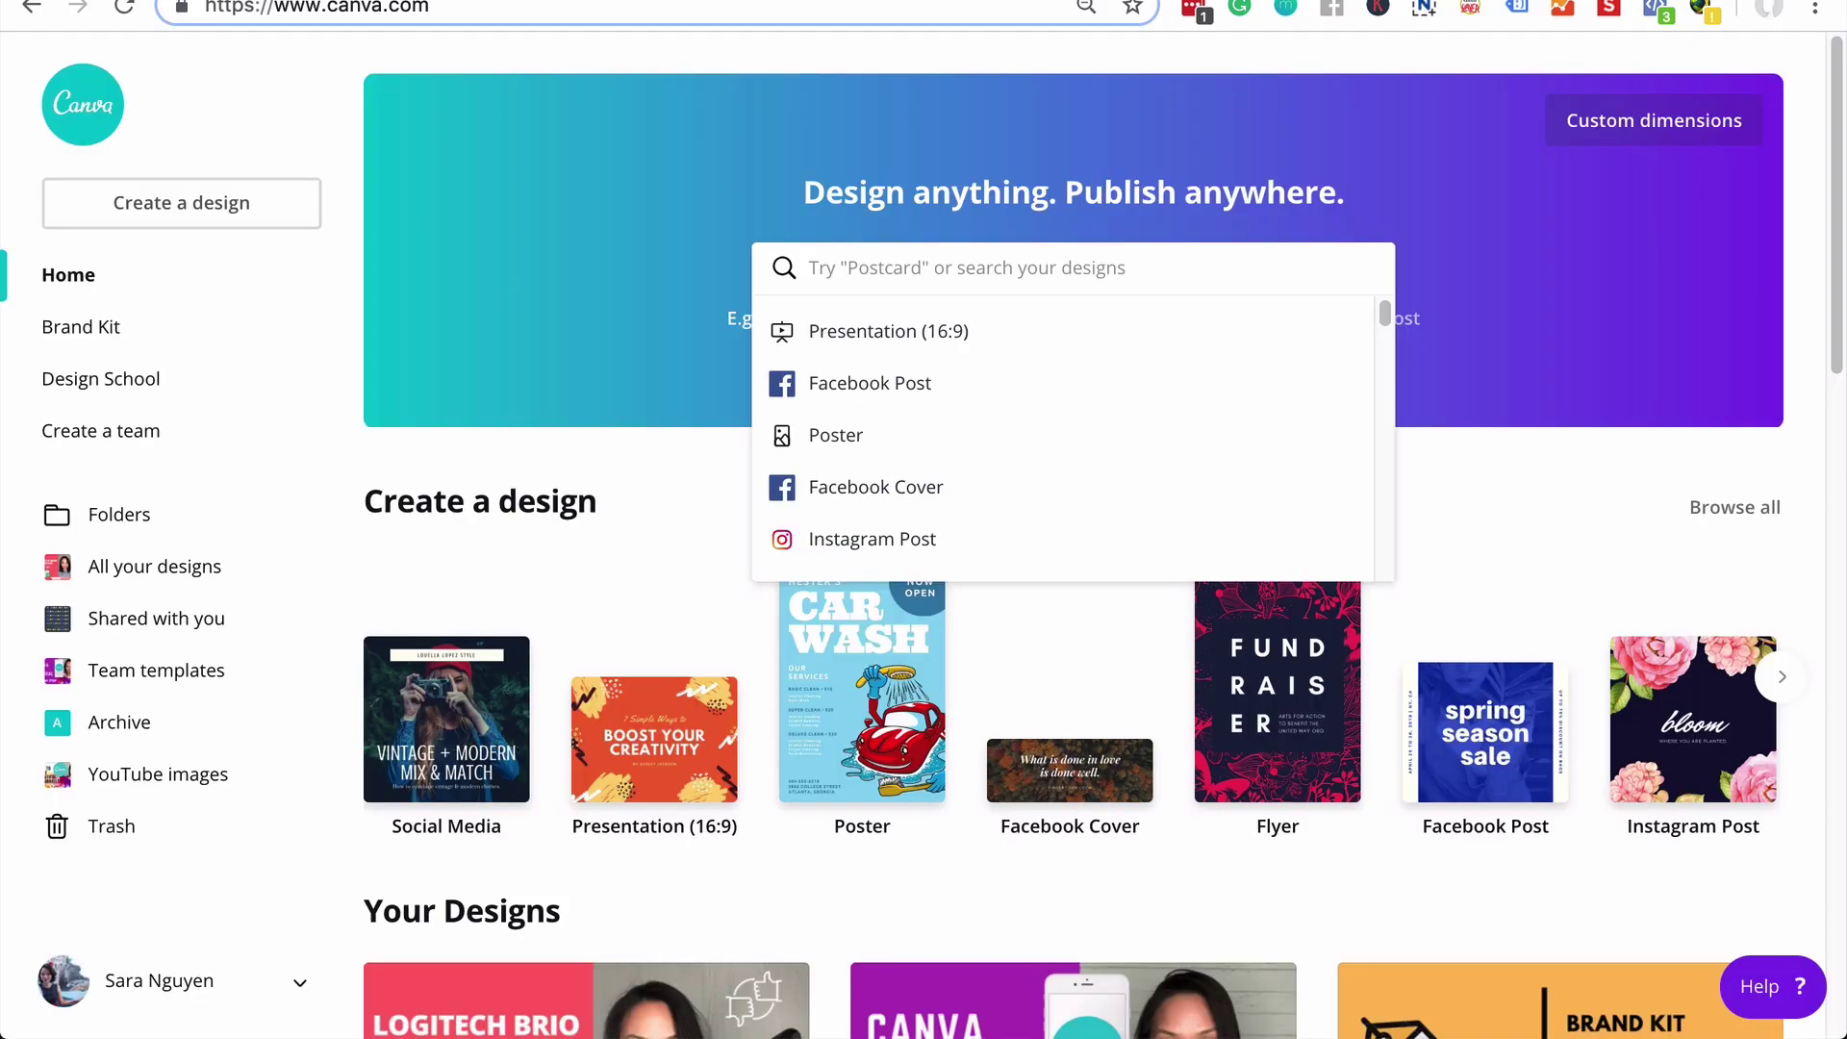
{"action": "left_click", "coordinate": [457, 200]}
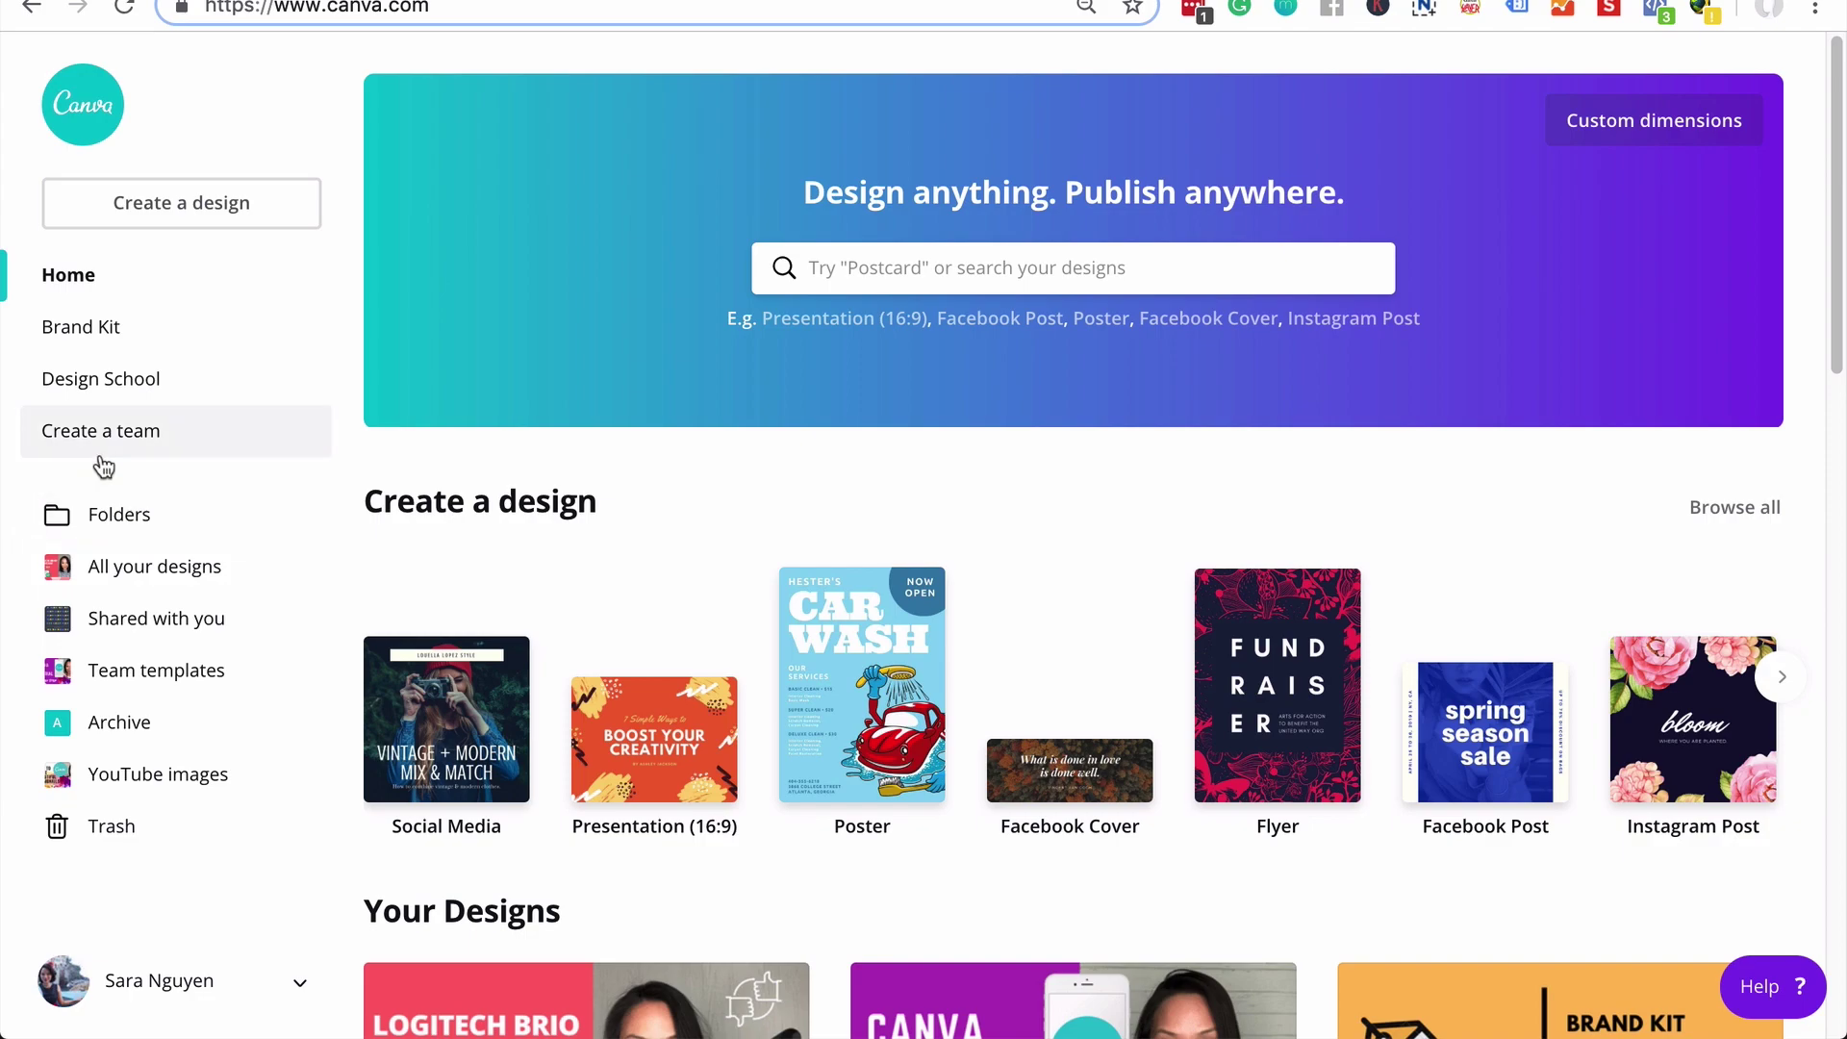
{"action": "left_click", "coordinate": [126, 435]}
{"action": "left_click", "coordinate": [500, 459]}
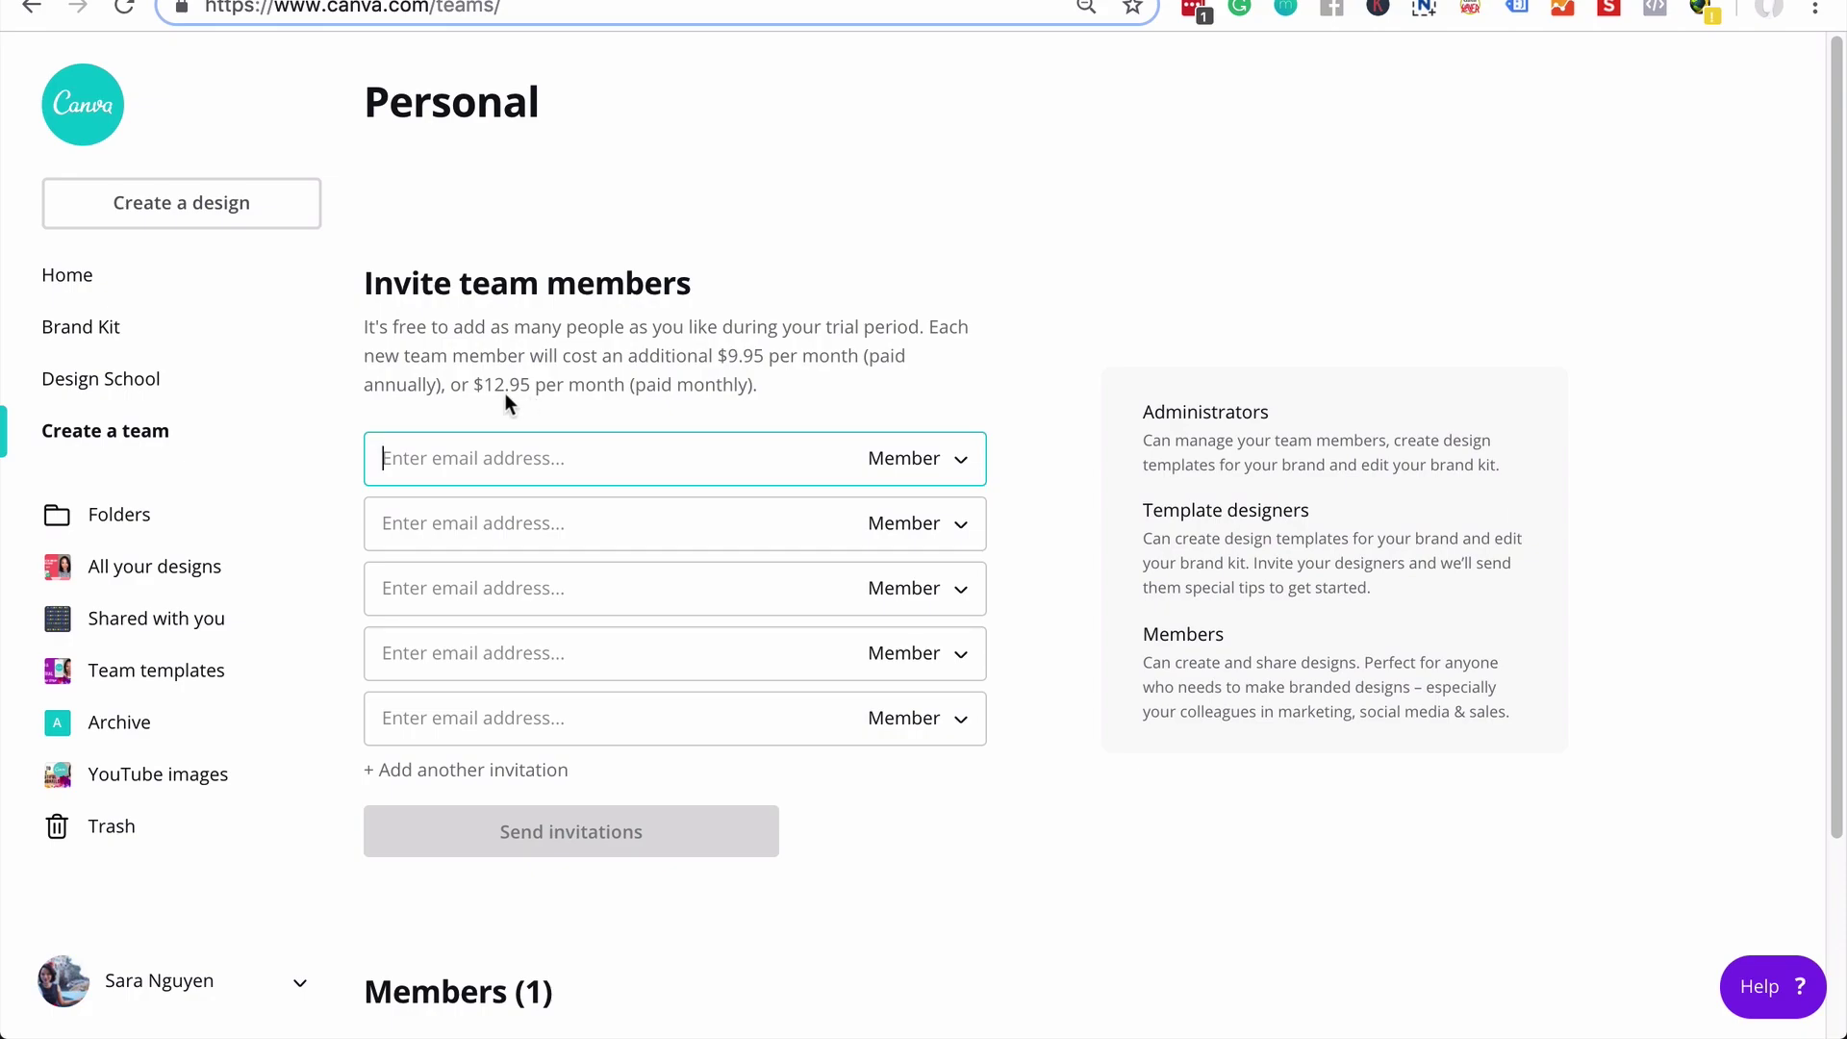
{"action": "left_click", "coordinate": [963, 481]}
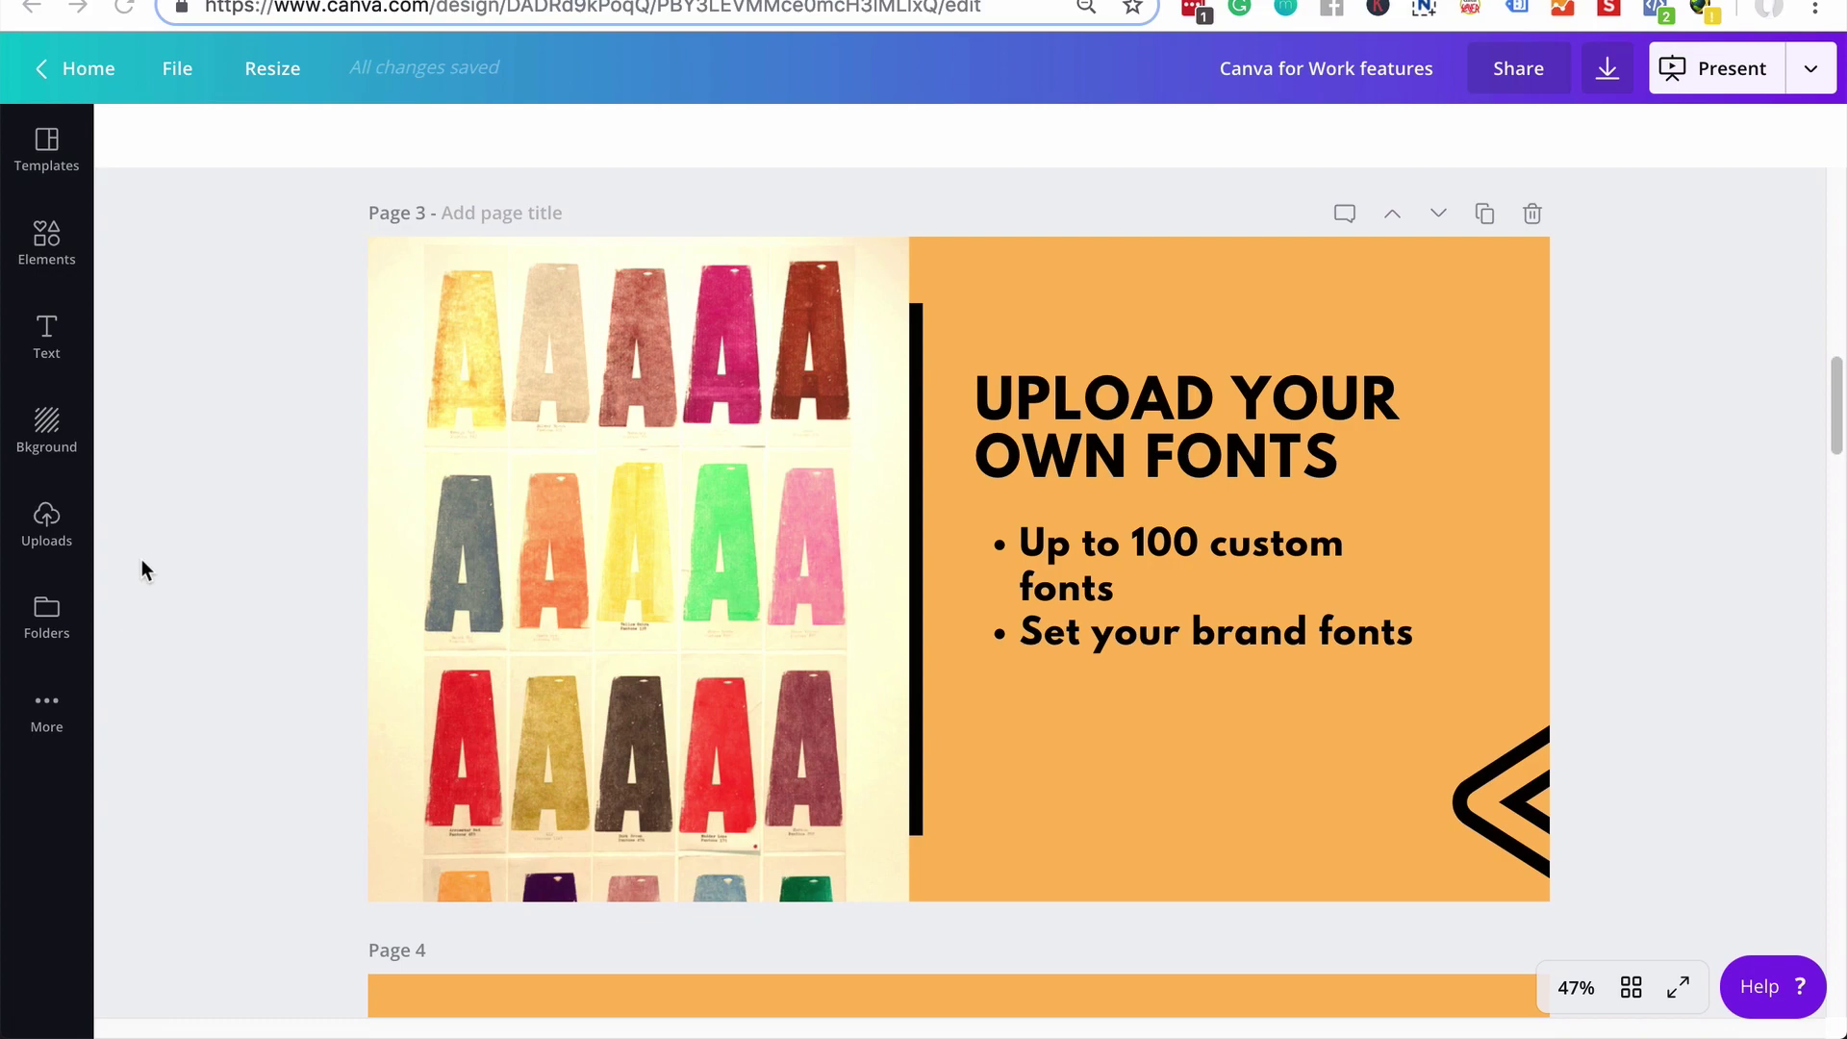
Look through the brand and uploaded fonts available for the bullet text on page 3
{"action": "left_click", "coordinate": [1185, 539]}
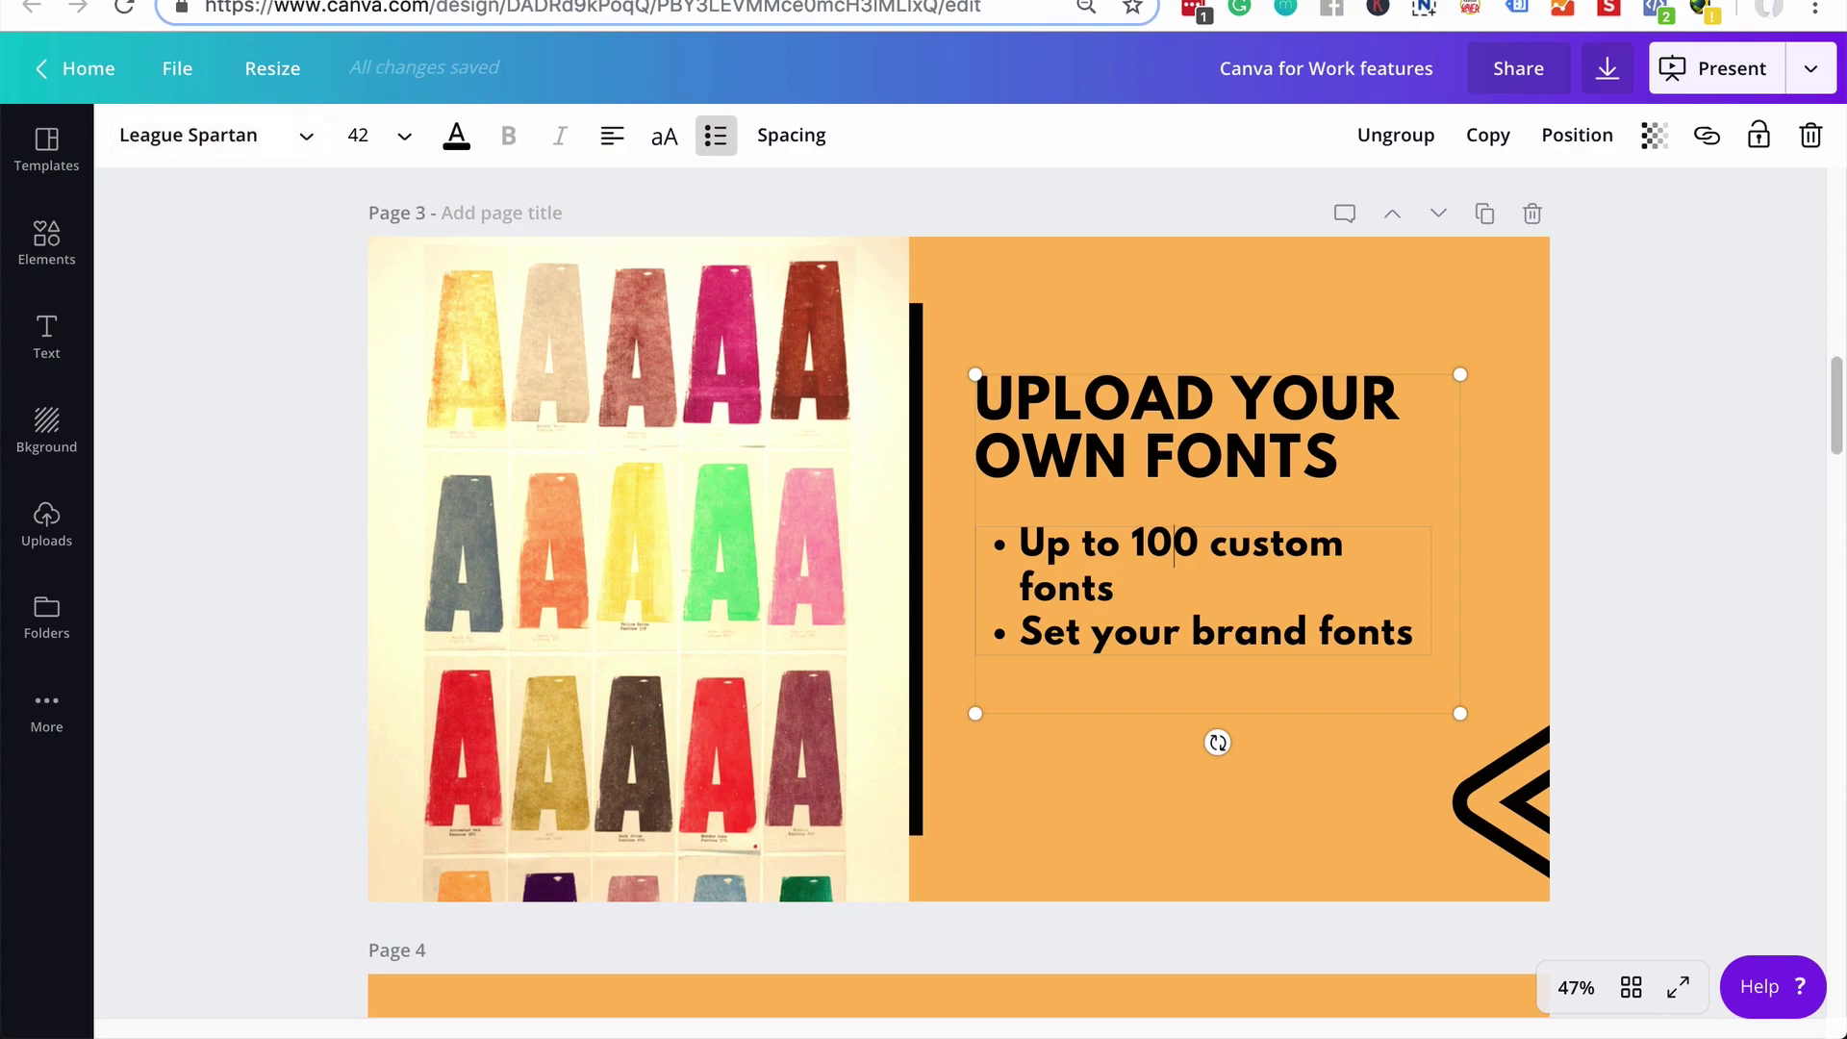
{"action": "left_click", "coordinate": [279, 146]}
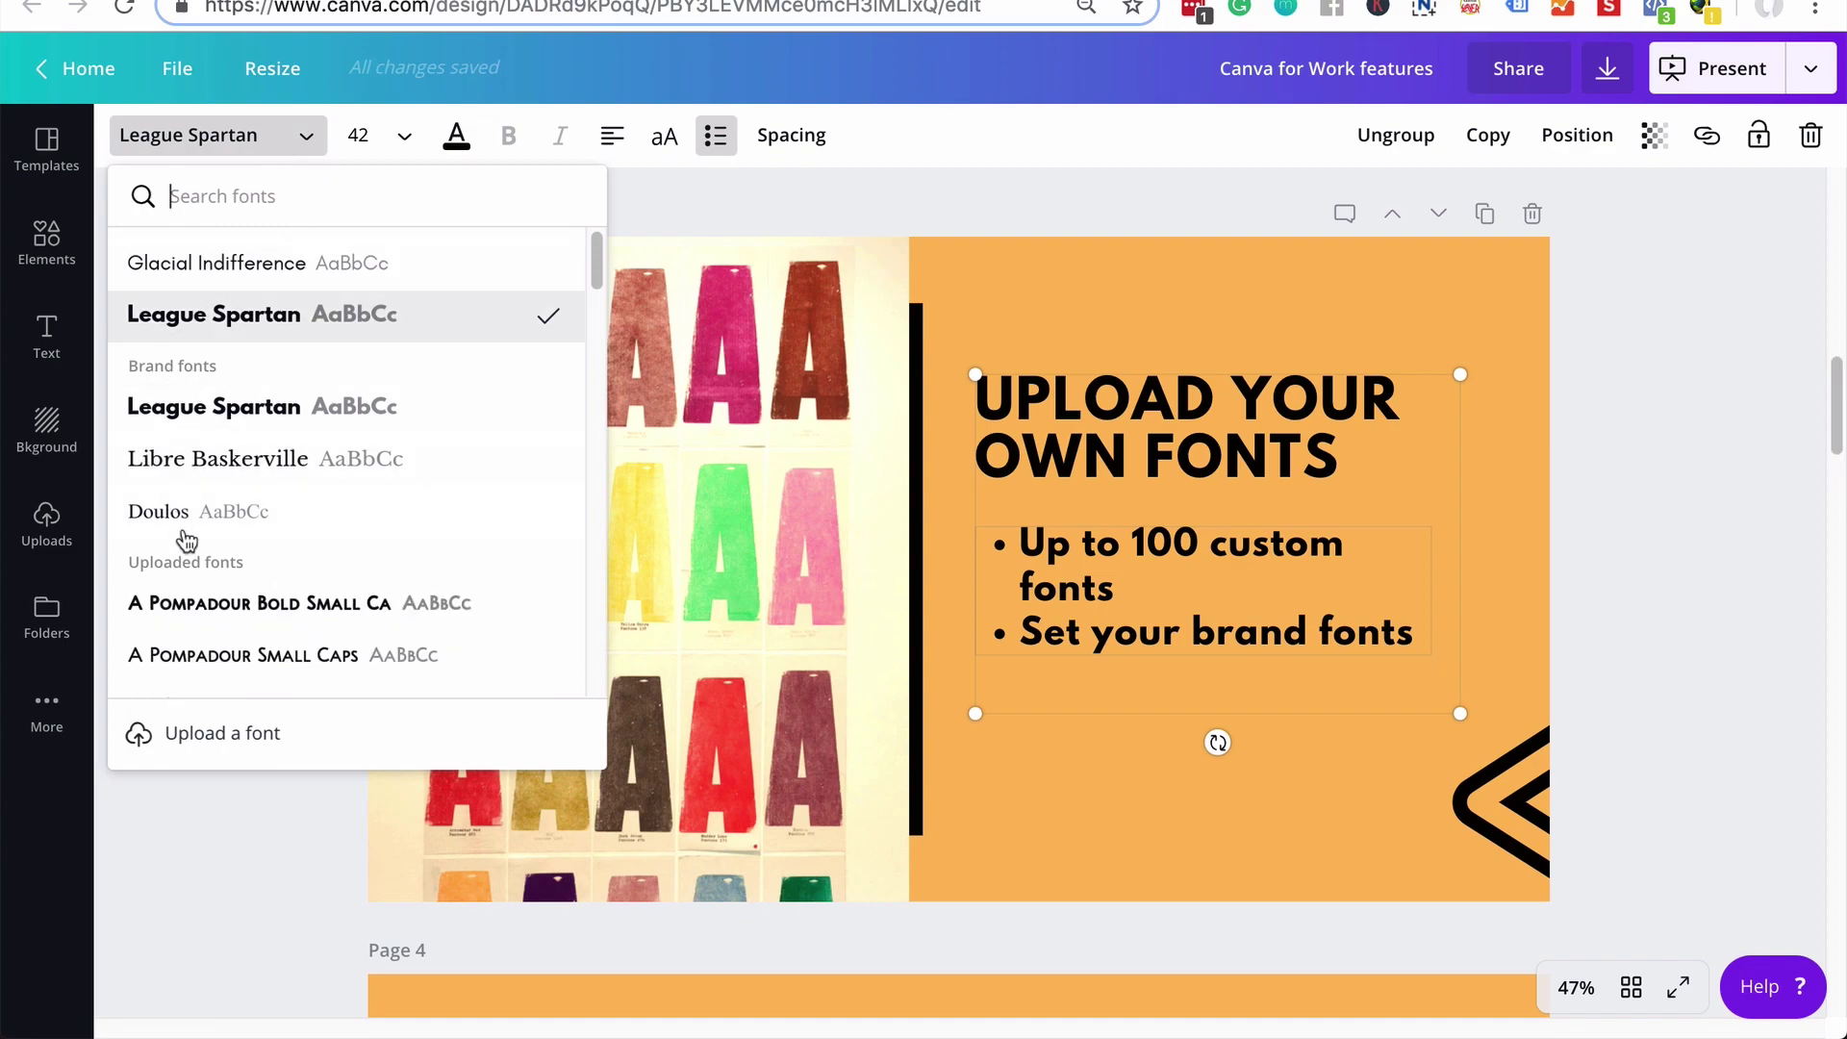
{"action": "scroll", "coordinate": [258, 475], "scroll_direction": "down", "scroll_amount": 2}
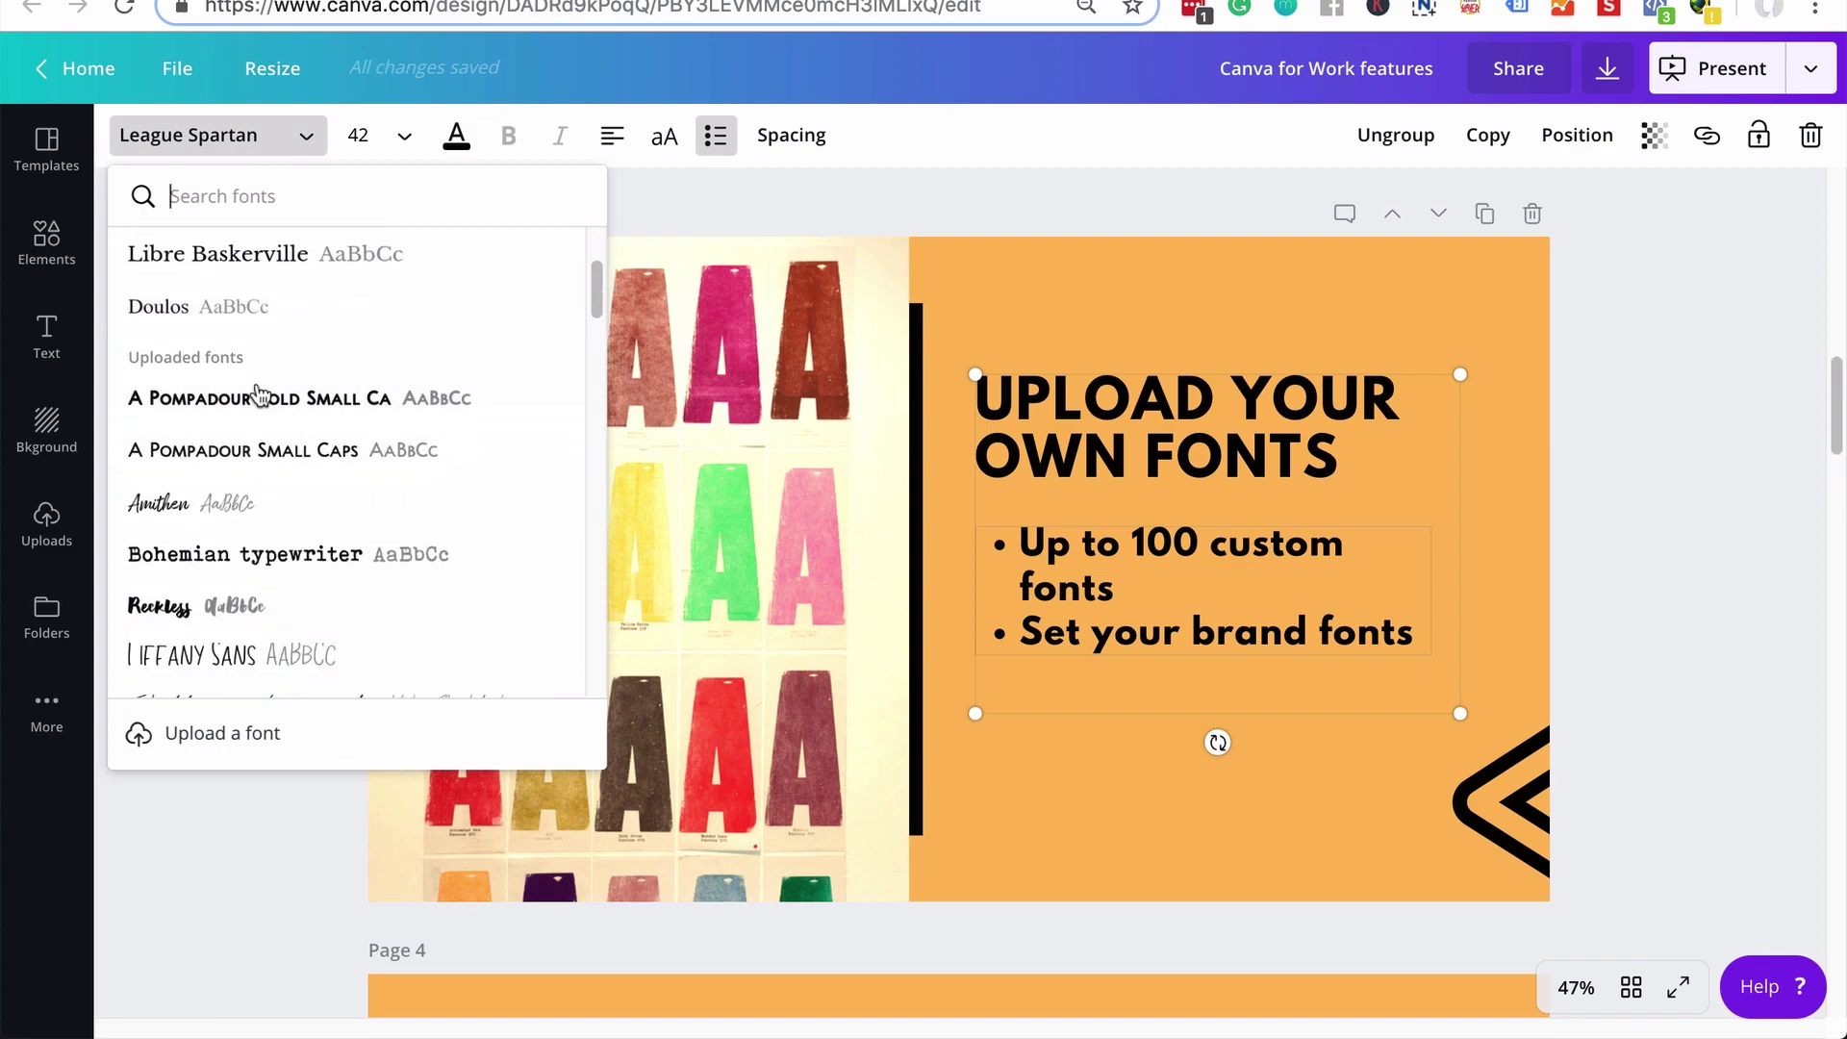
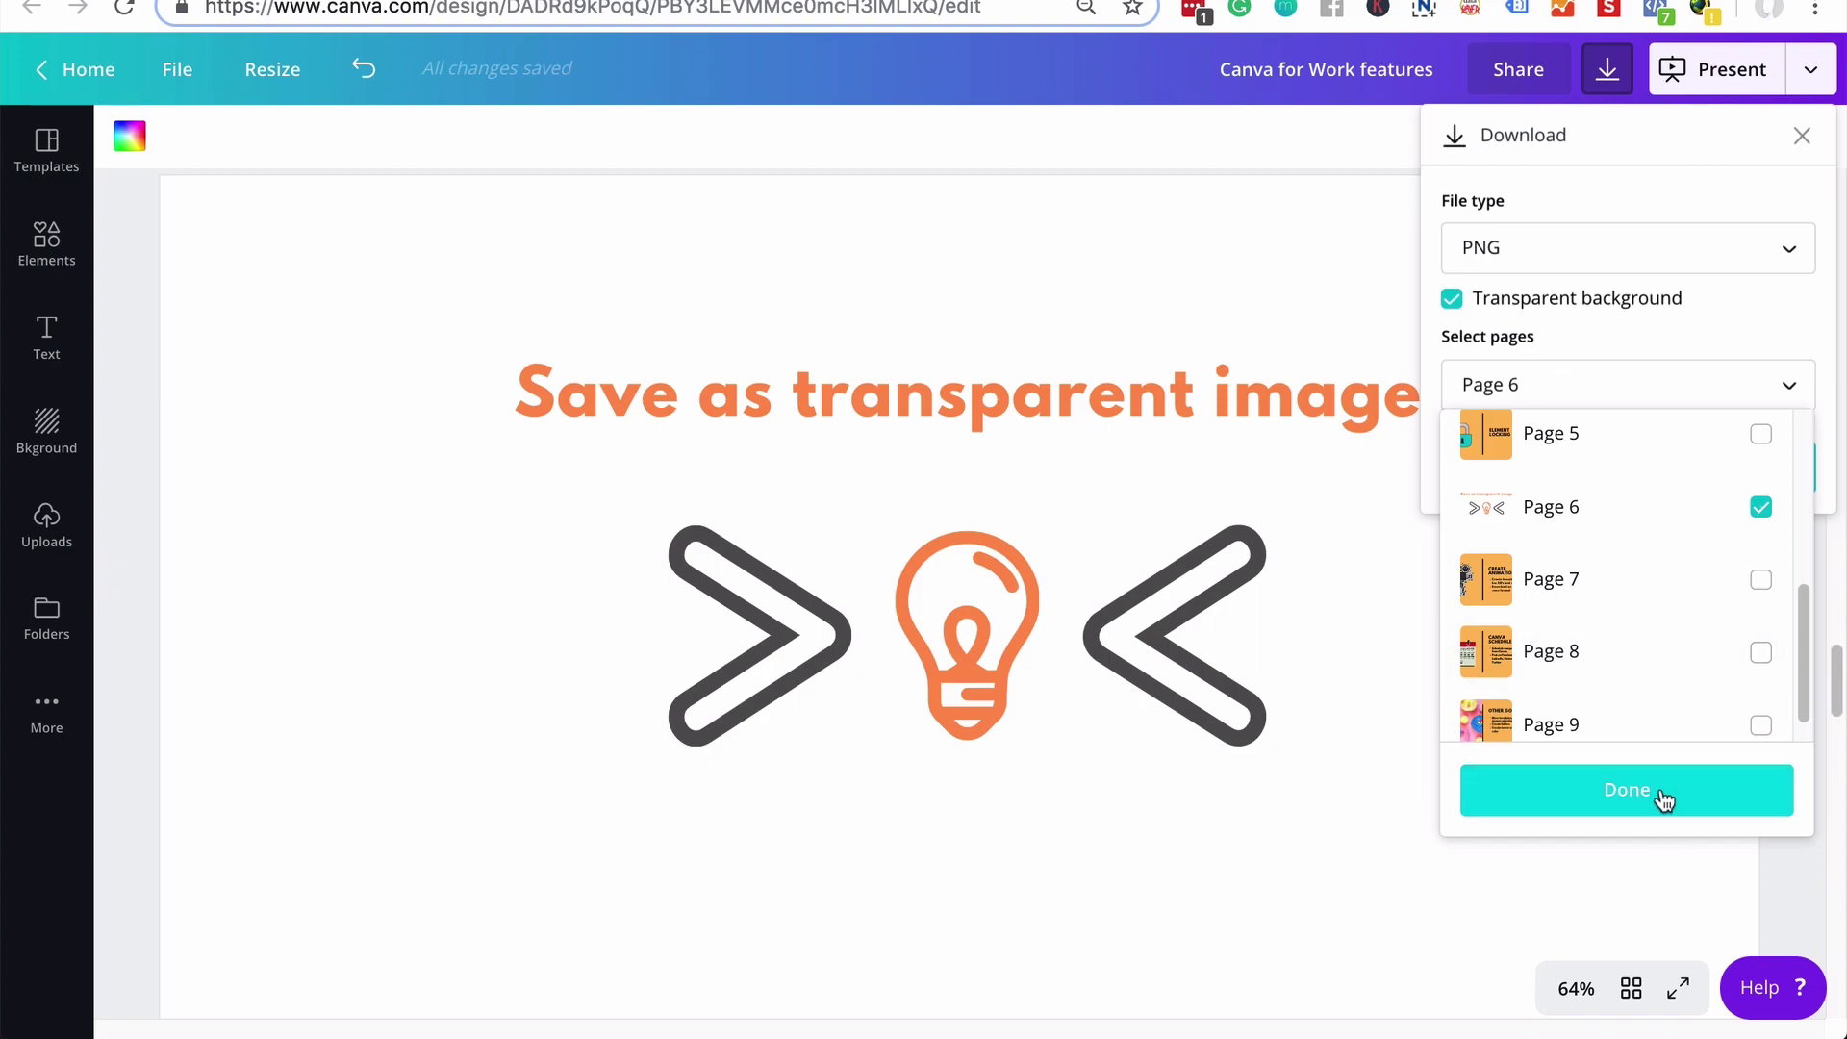
Download page 6 of the design as a PNG with a transparent background
{"action": "left_click", "coordinate": [1662, 793]}
{"action": "left_click", "coordinate": [1626, 468]}
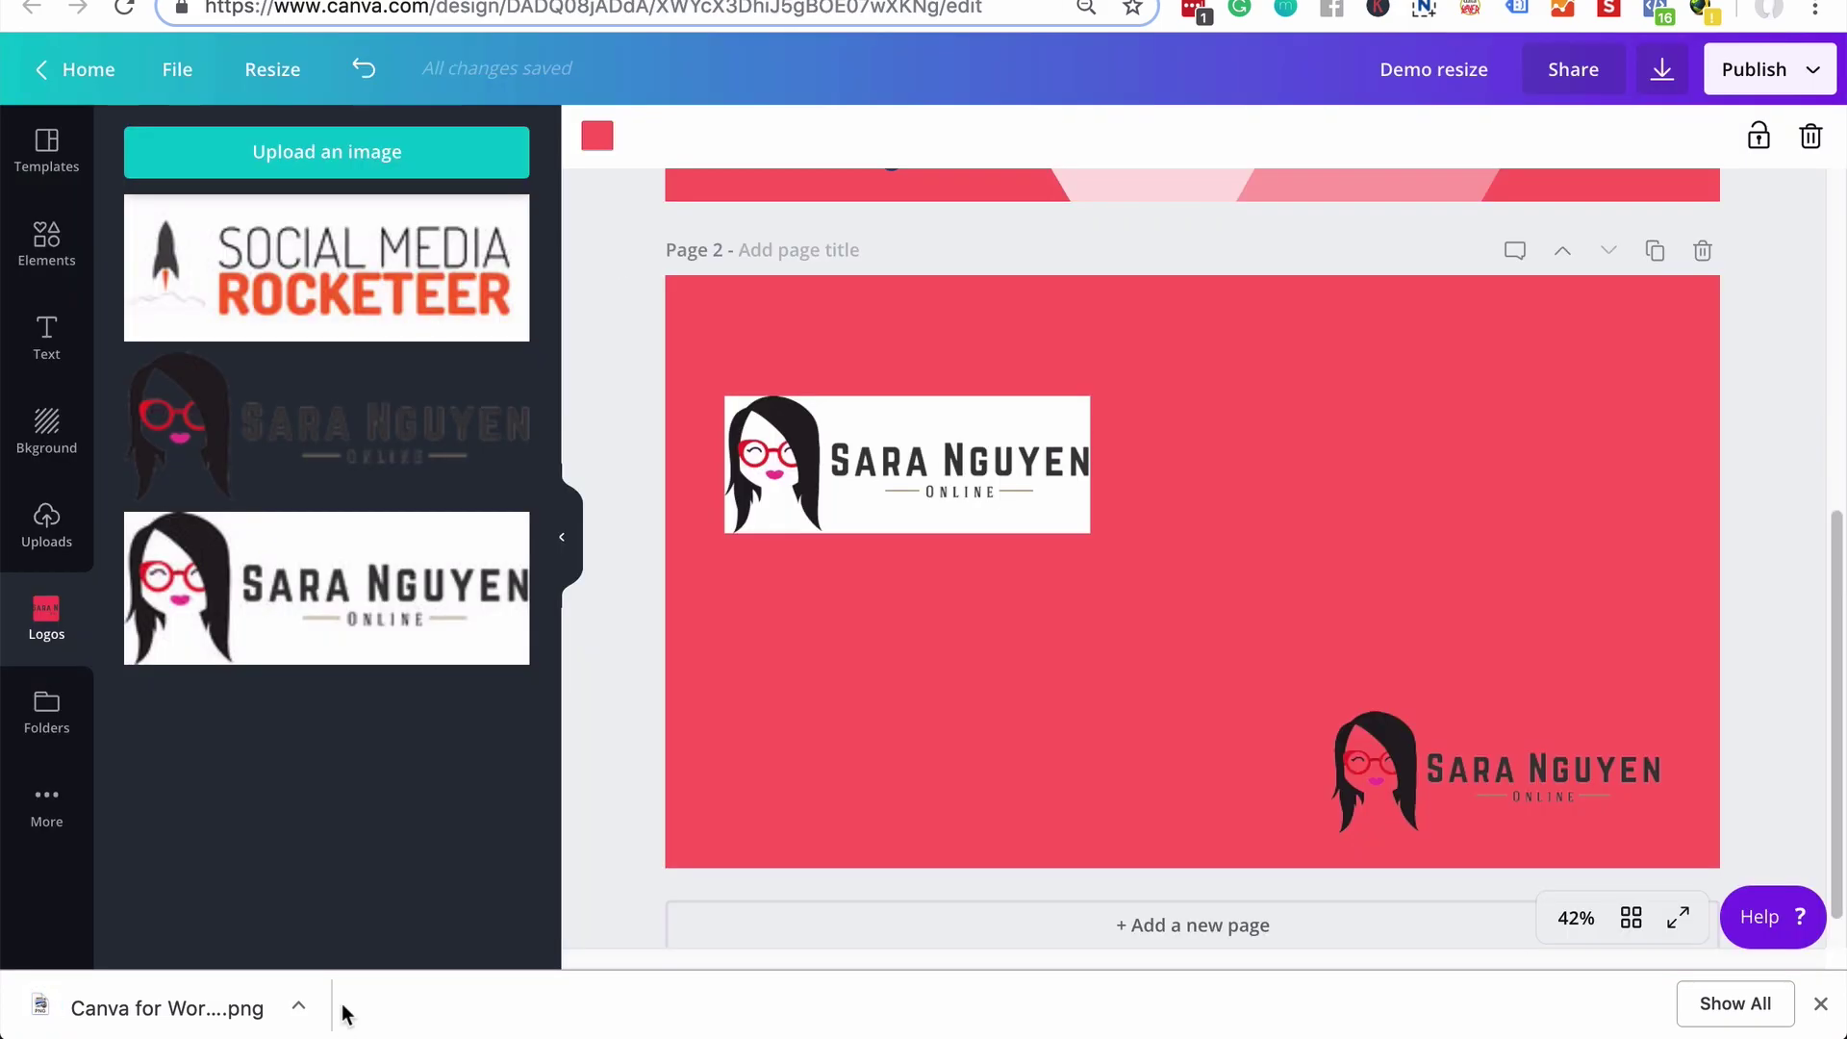
Upload the downloaded file Canva for Work features.png to the Logos folder in the Demo resize design
{"action": "left_click", "coordinate": [241, 1006]}
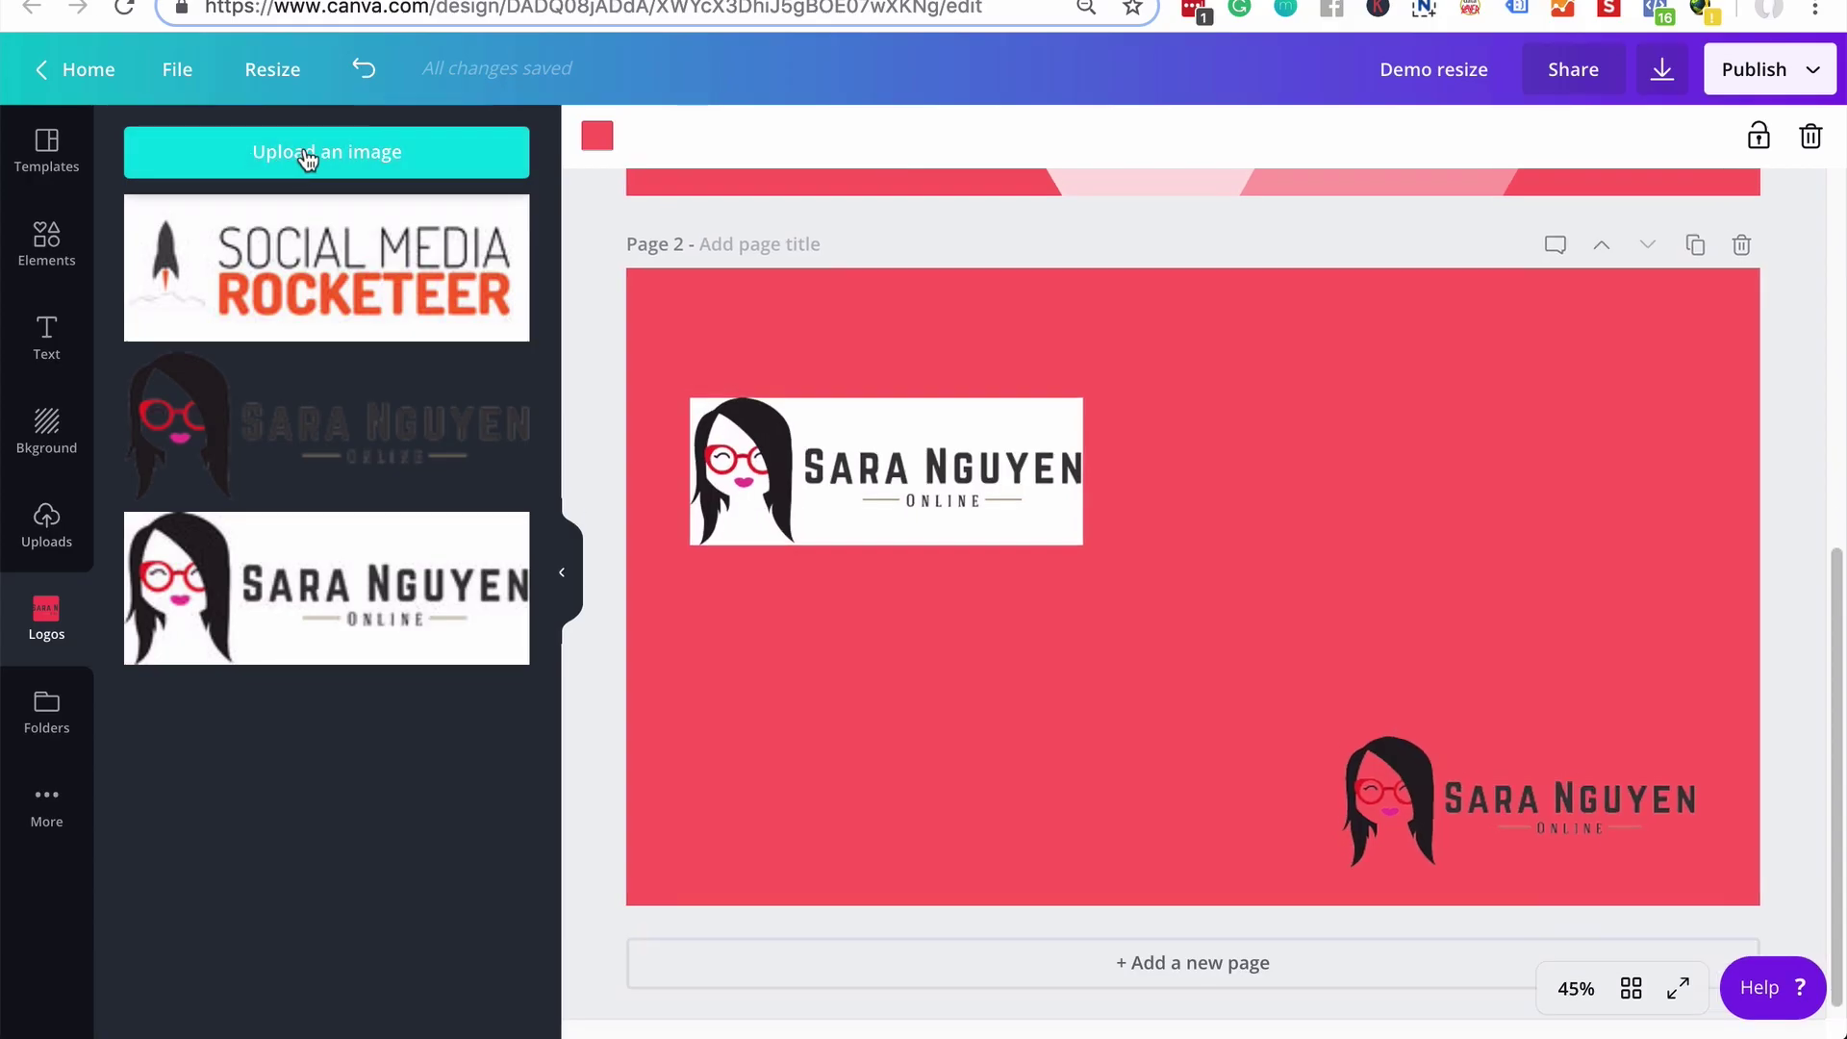
{"action": "left_click", "coordinate": [306, 154]}
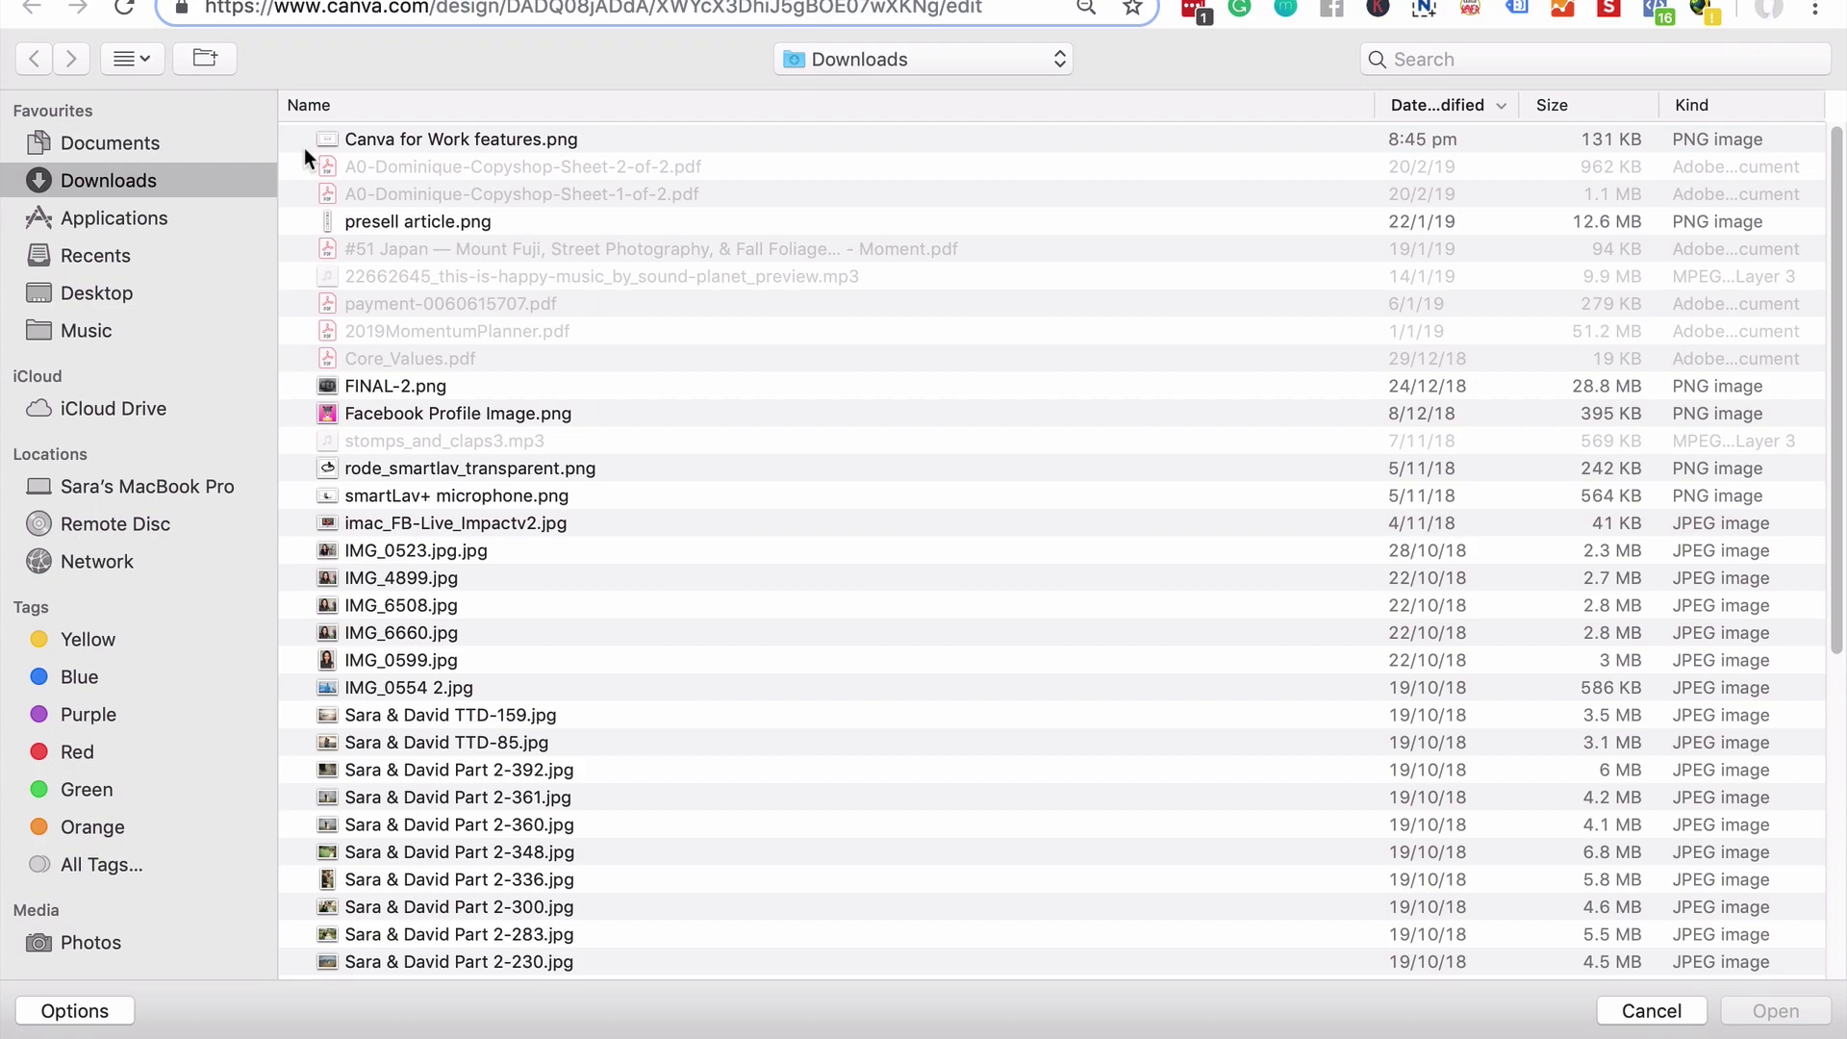
{"action": "left_click", "coordinate": [369, 137]}
{"action": "left_click", "coordinate": [1780, 1015]}
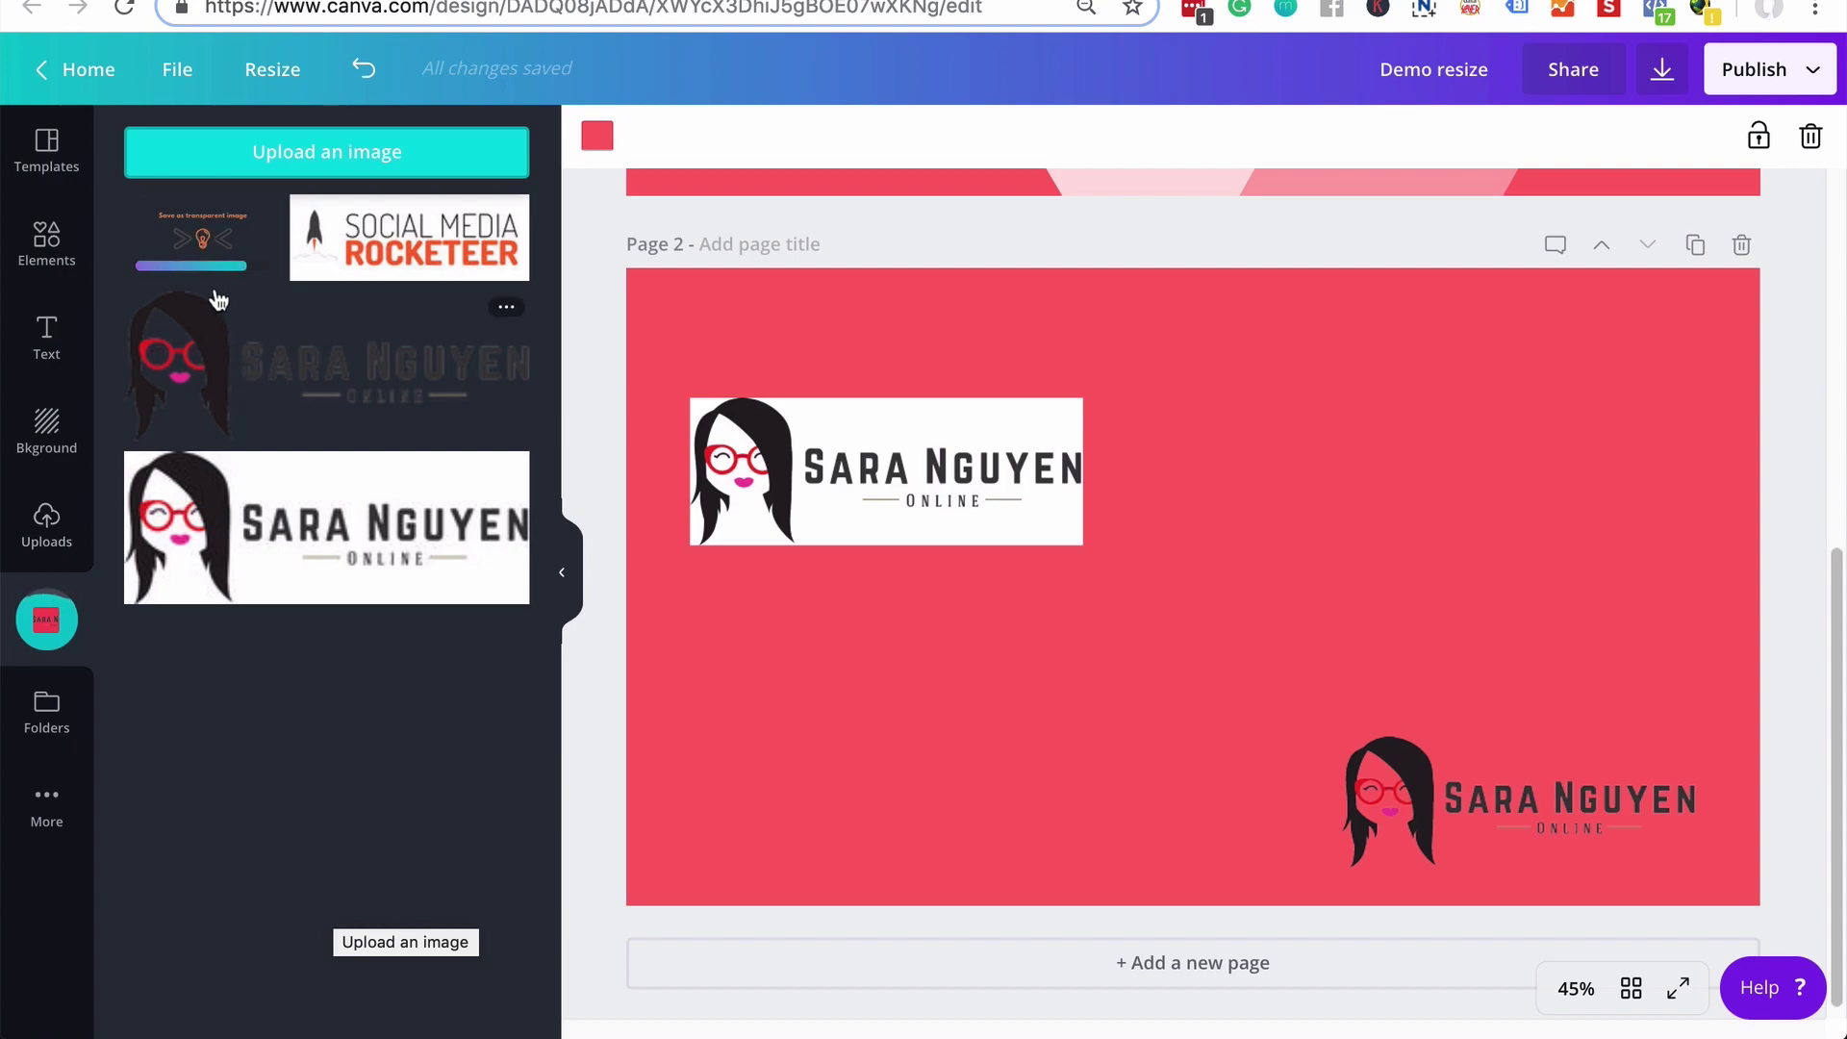
Add the uploaded transparent image to page 2, shrink it and move it to the page's upper right area
{"action": "left_click", "coordinate": [197, 228]}
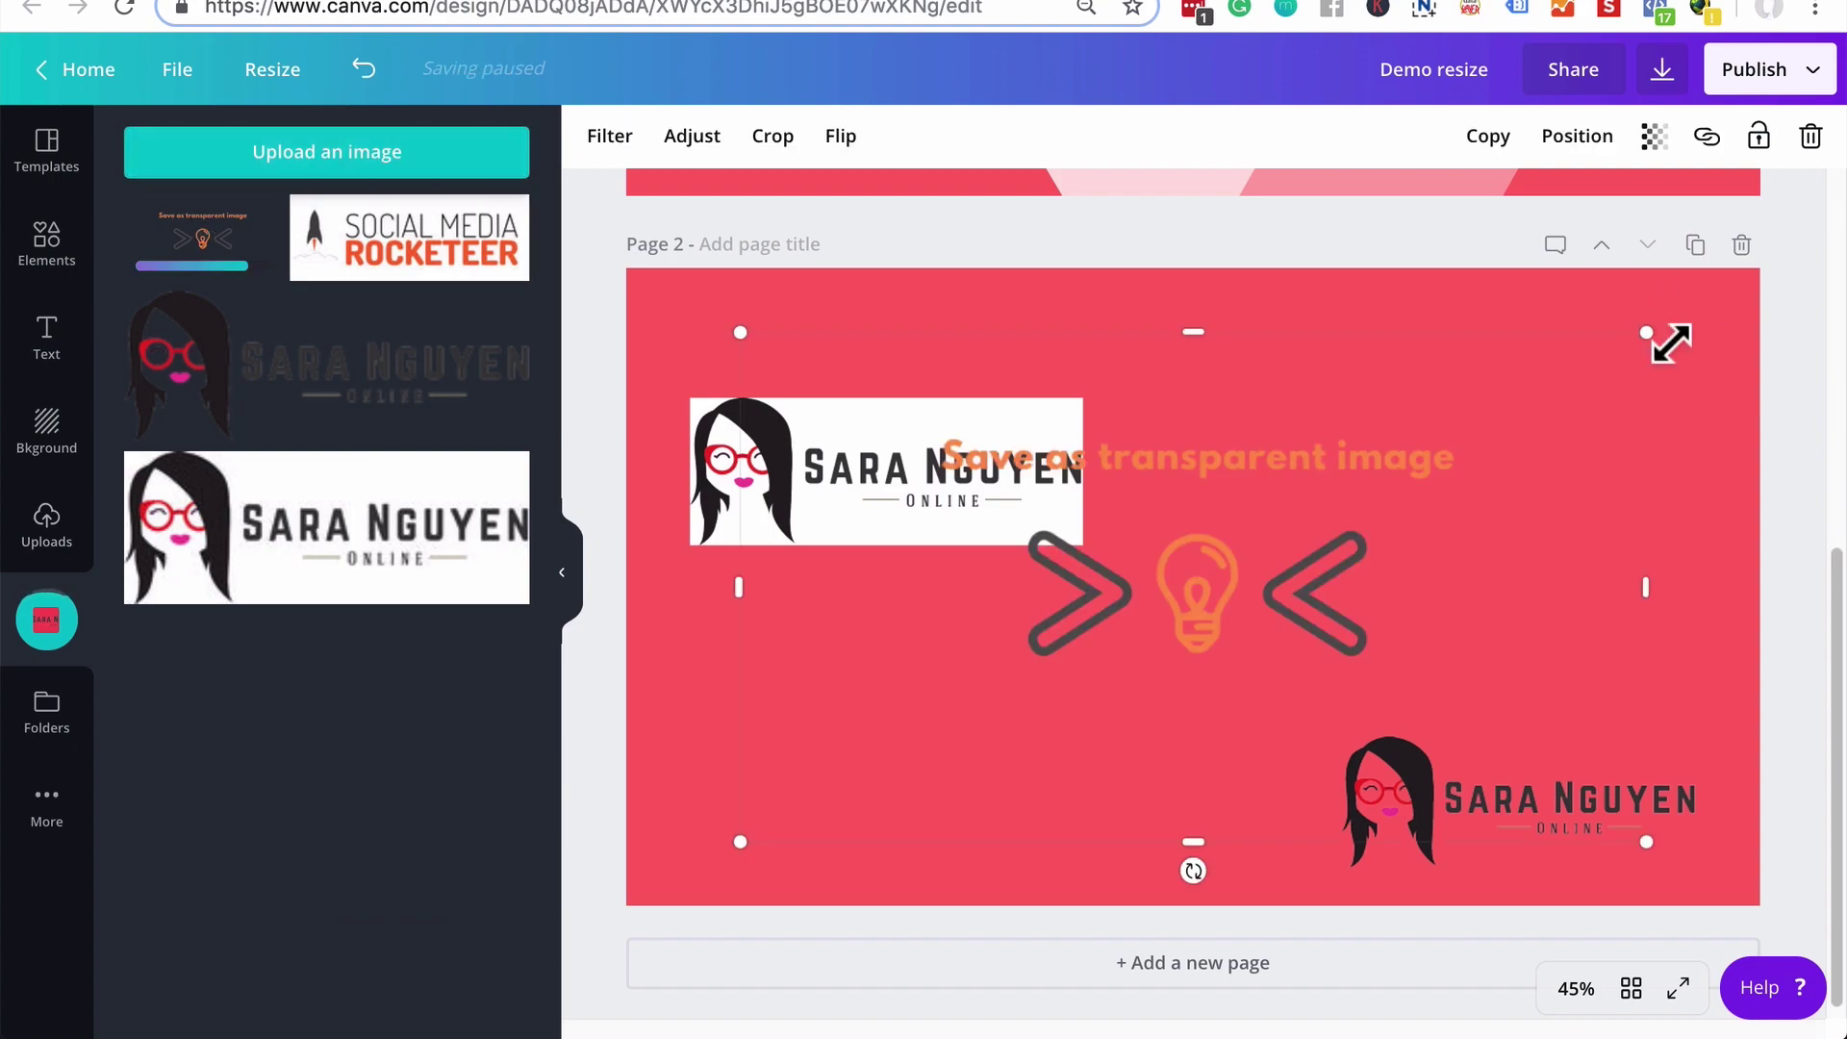
{"action": "left_click_drag", "start_coordinate": [1646, 332], "coordinate": [1434, 549]}
{"action": "left_click_drag", "start_coordinate": [1115, 673], "coordinate": [1458, 518]}
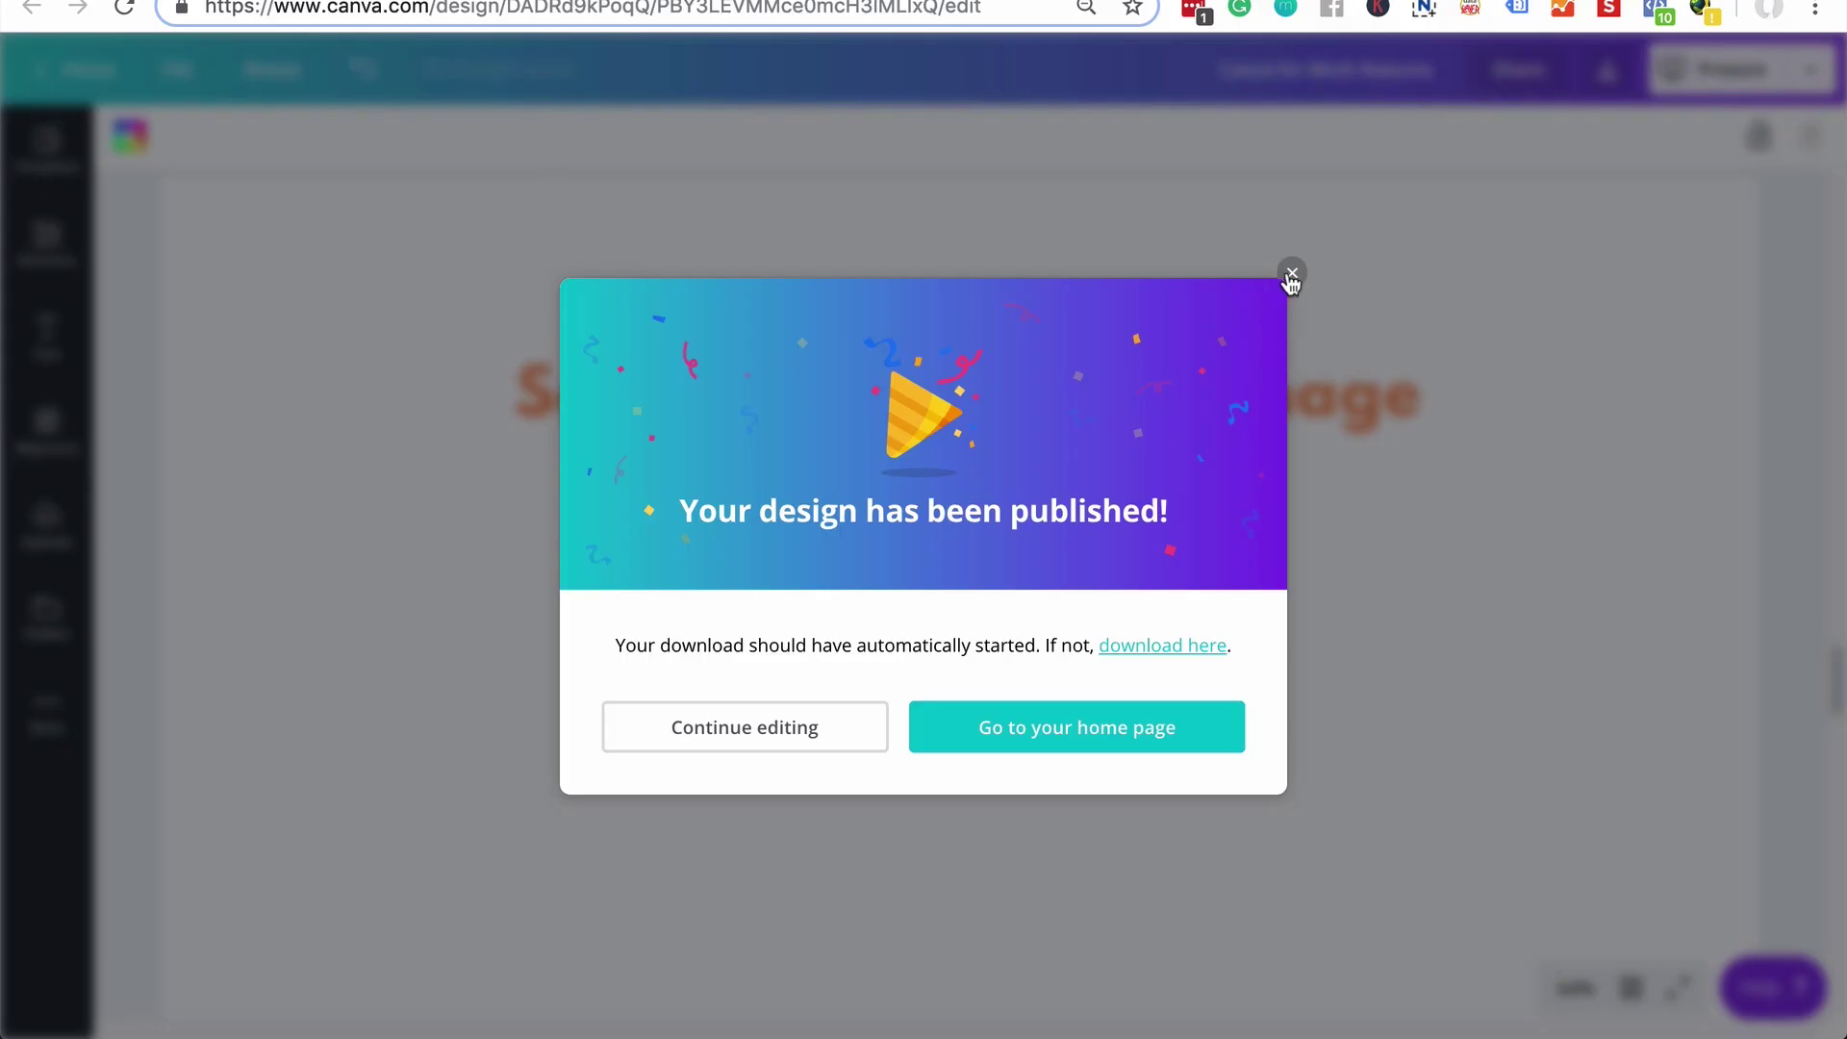
Dismiss the published-design message in Canva for Work features and switch to the Demo resize design
{"action": "left_click", "coordinate": [1289, 273]}
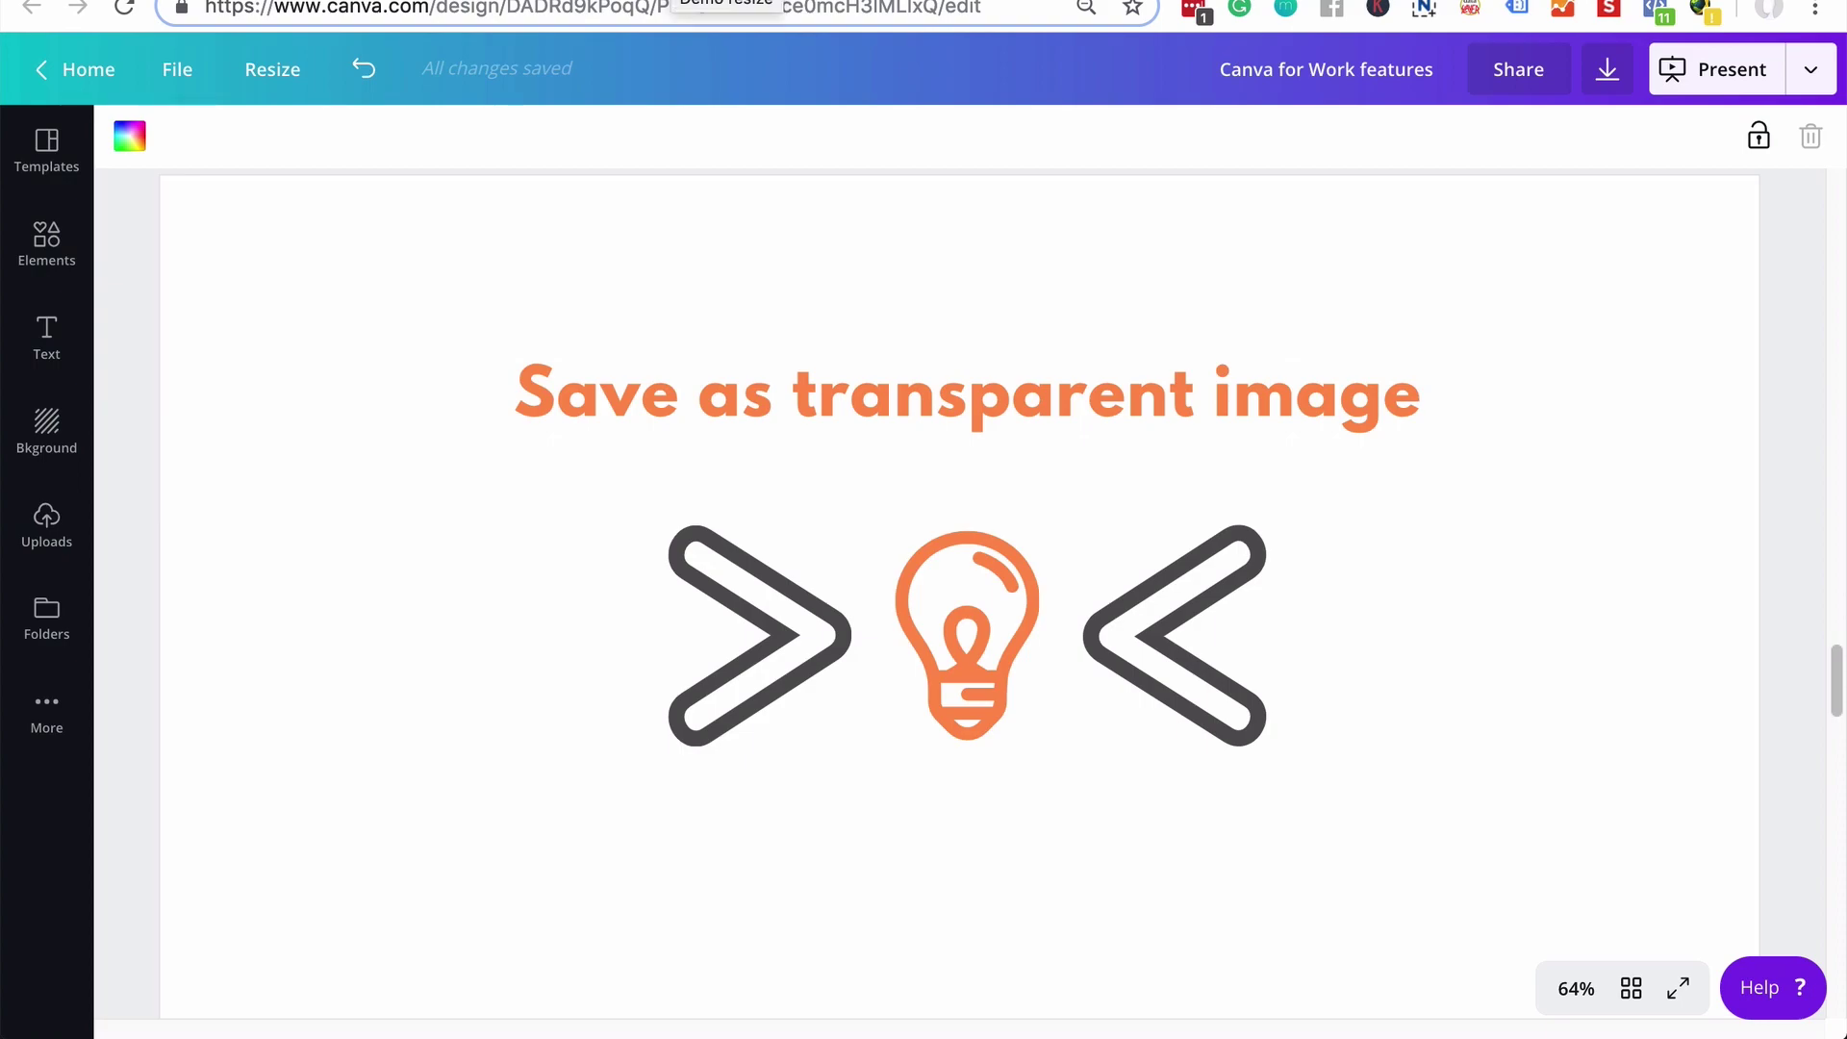
{"action": "left_click", "coordinate": [727, 2]}
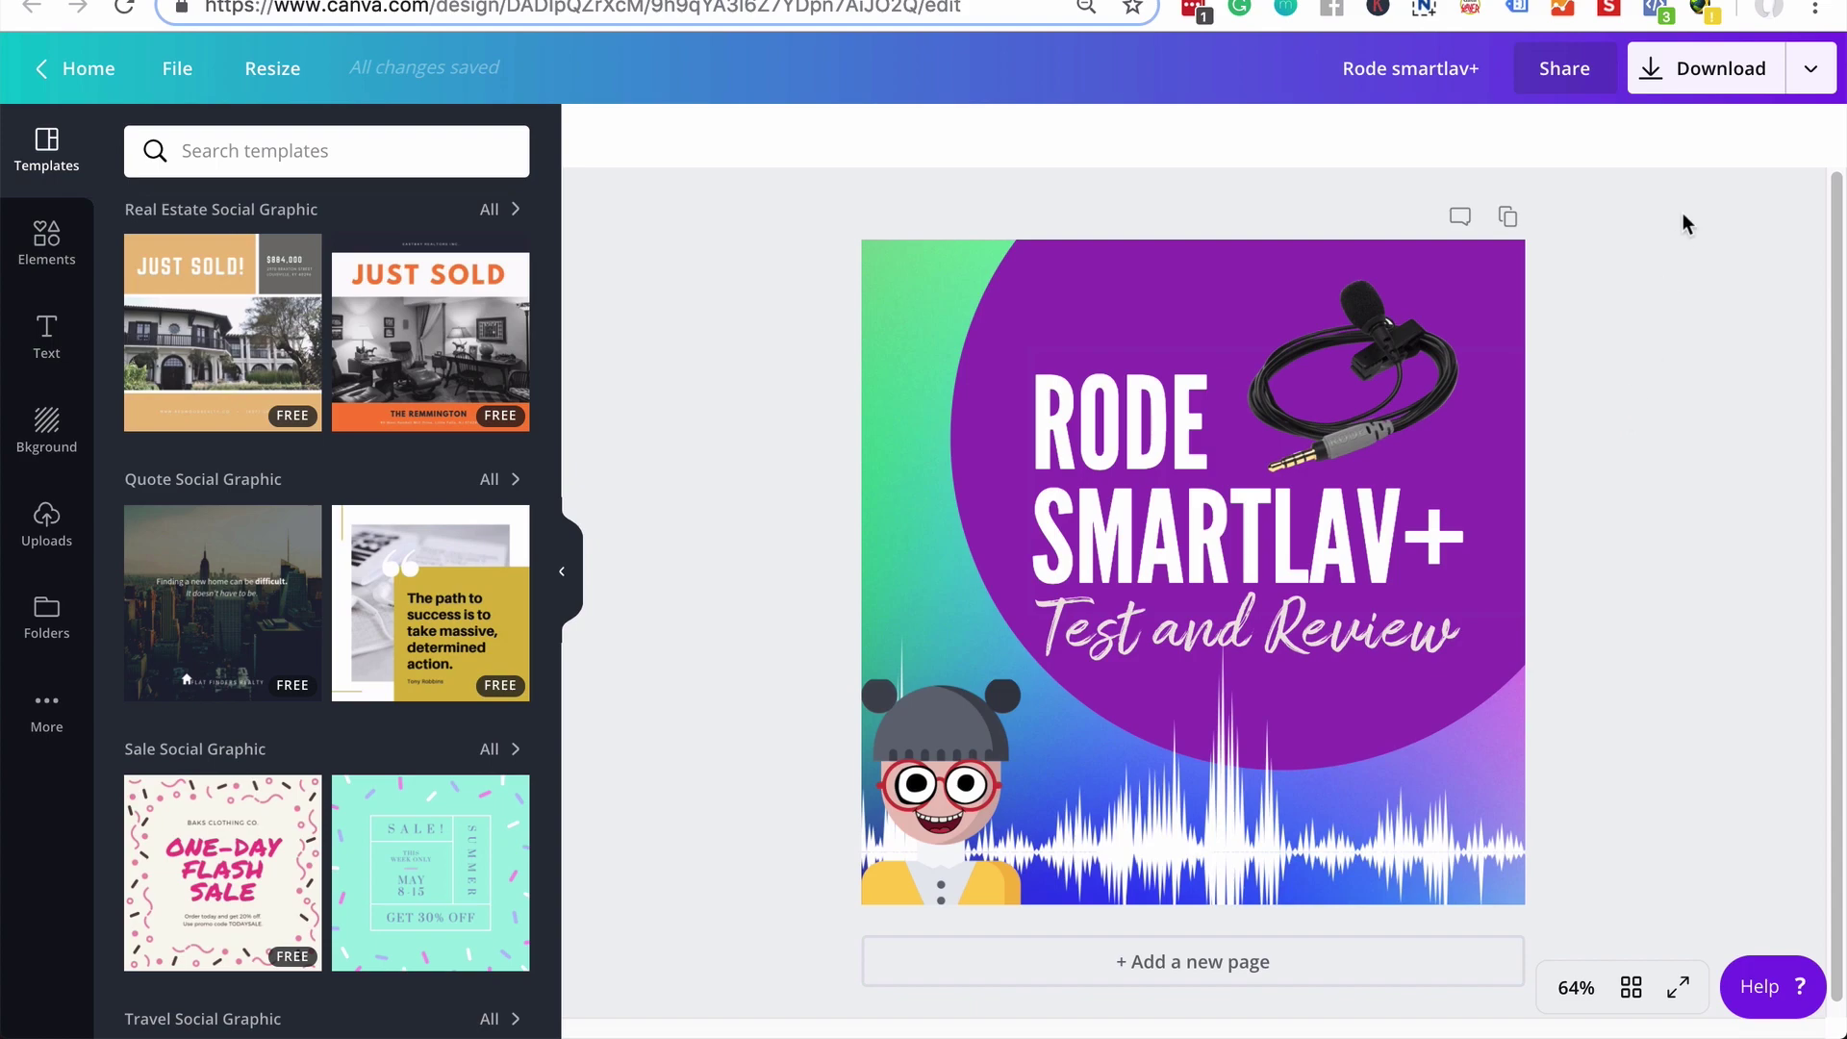
Search the publishing options for "an" and open Animation (MP4/GIF) for the Rode smartlav+ design
{"action": "left_click", "coordinate": [1814, 77]}
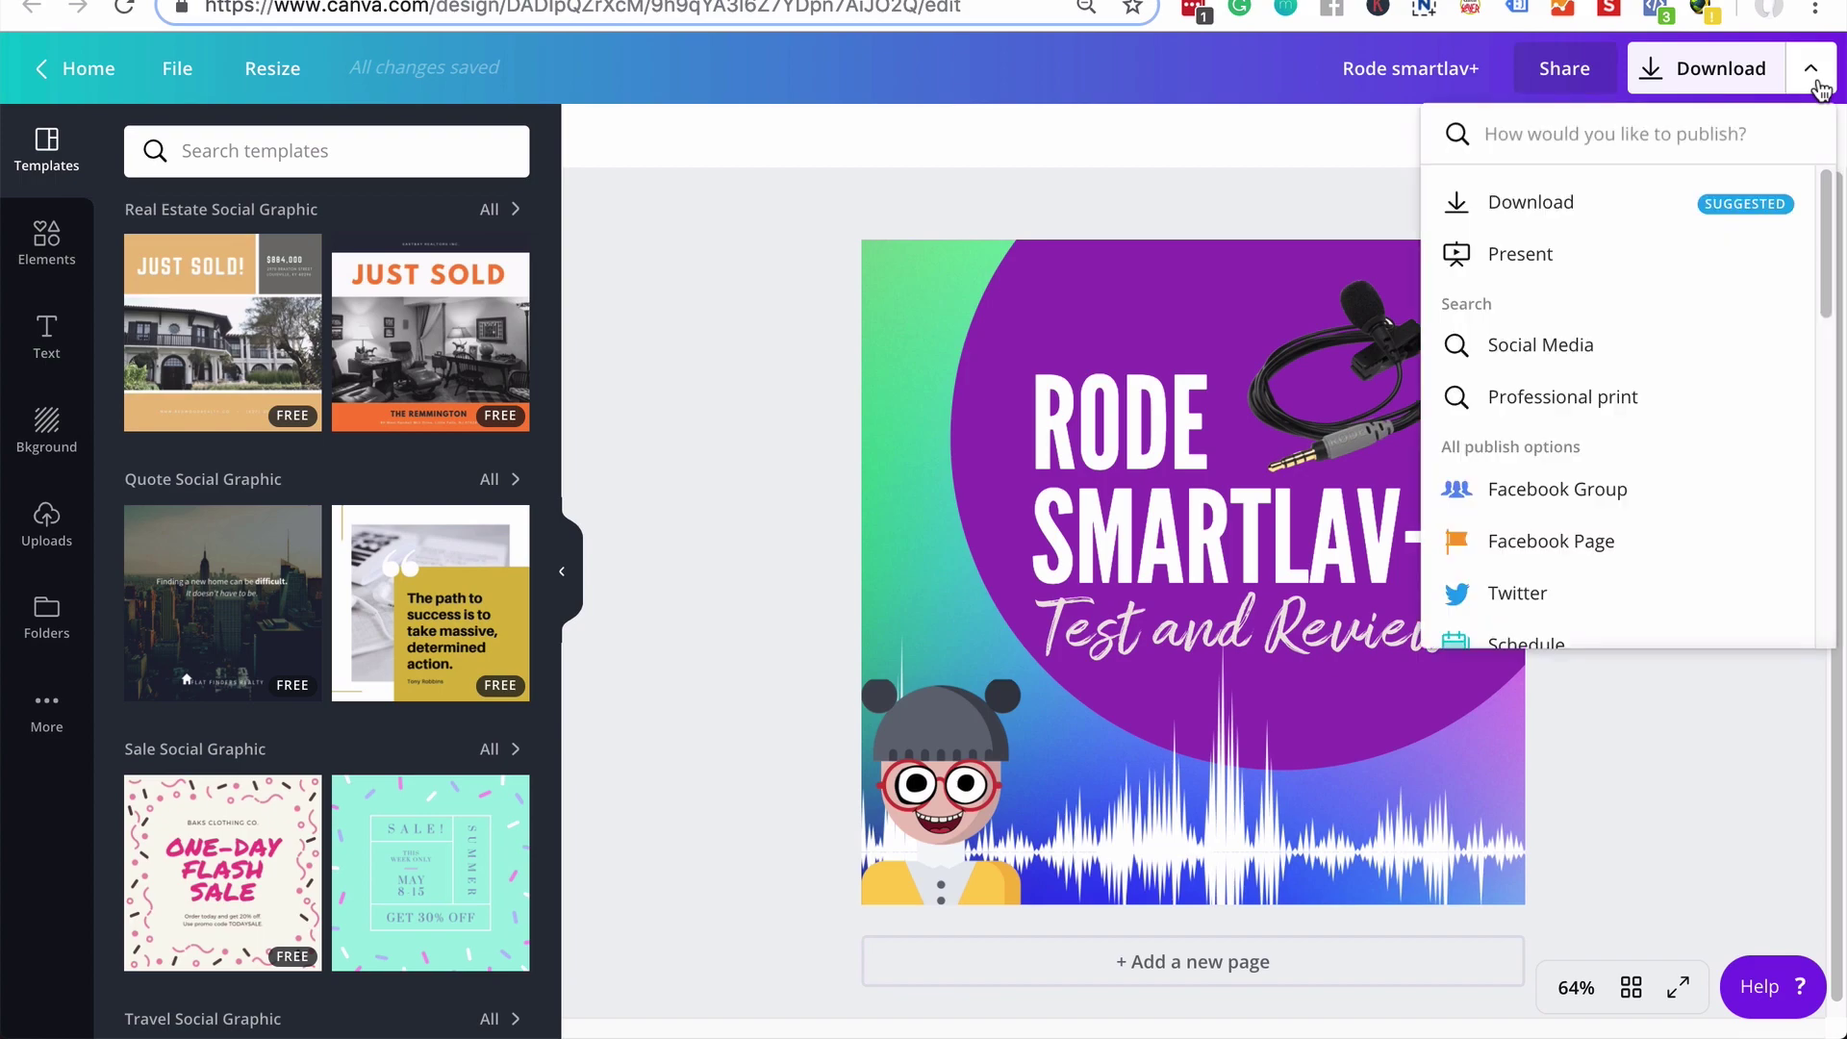
{"action": "type", "text": "an"}
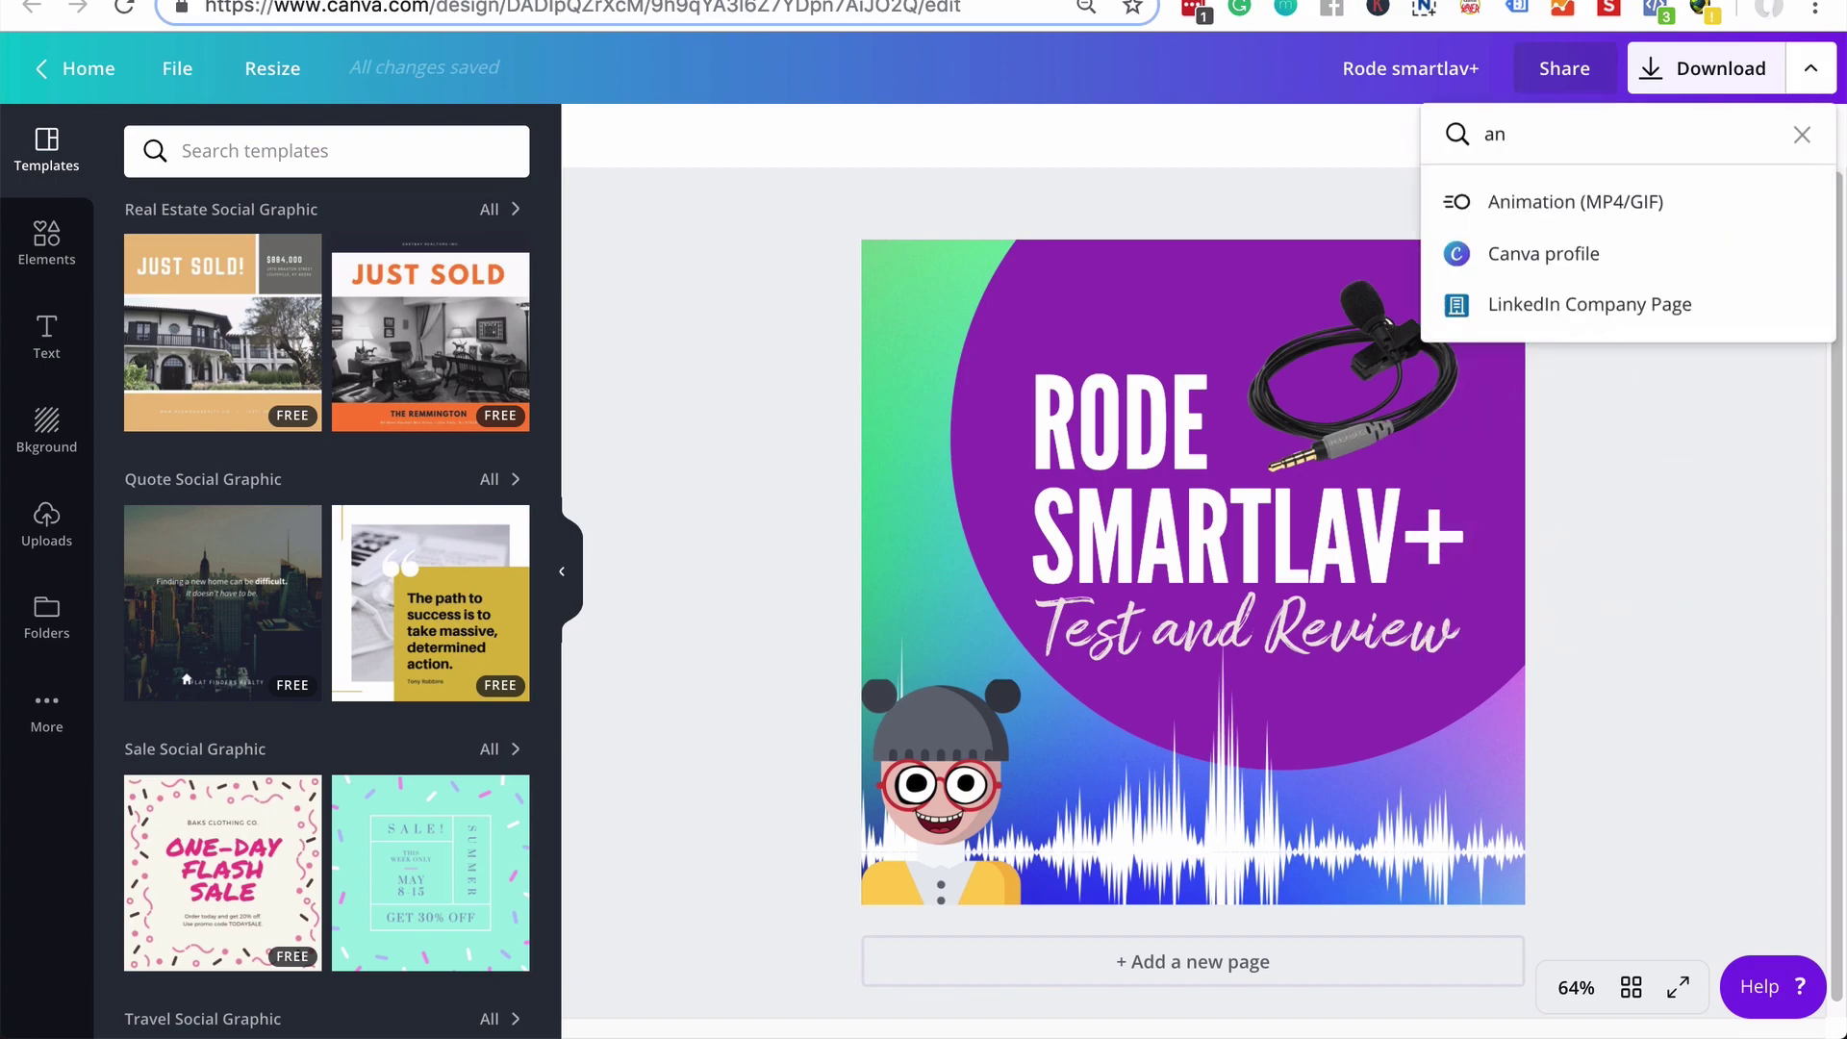
{"action": "left_click", "coordinate": [1682, 217]}
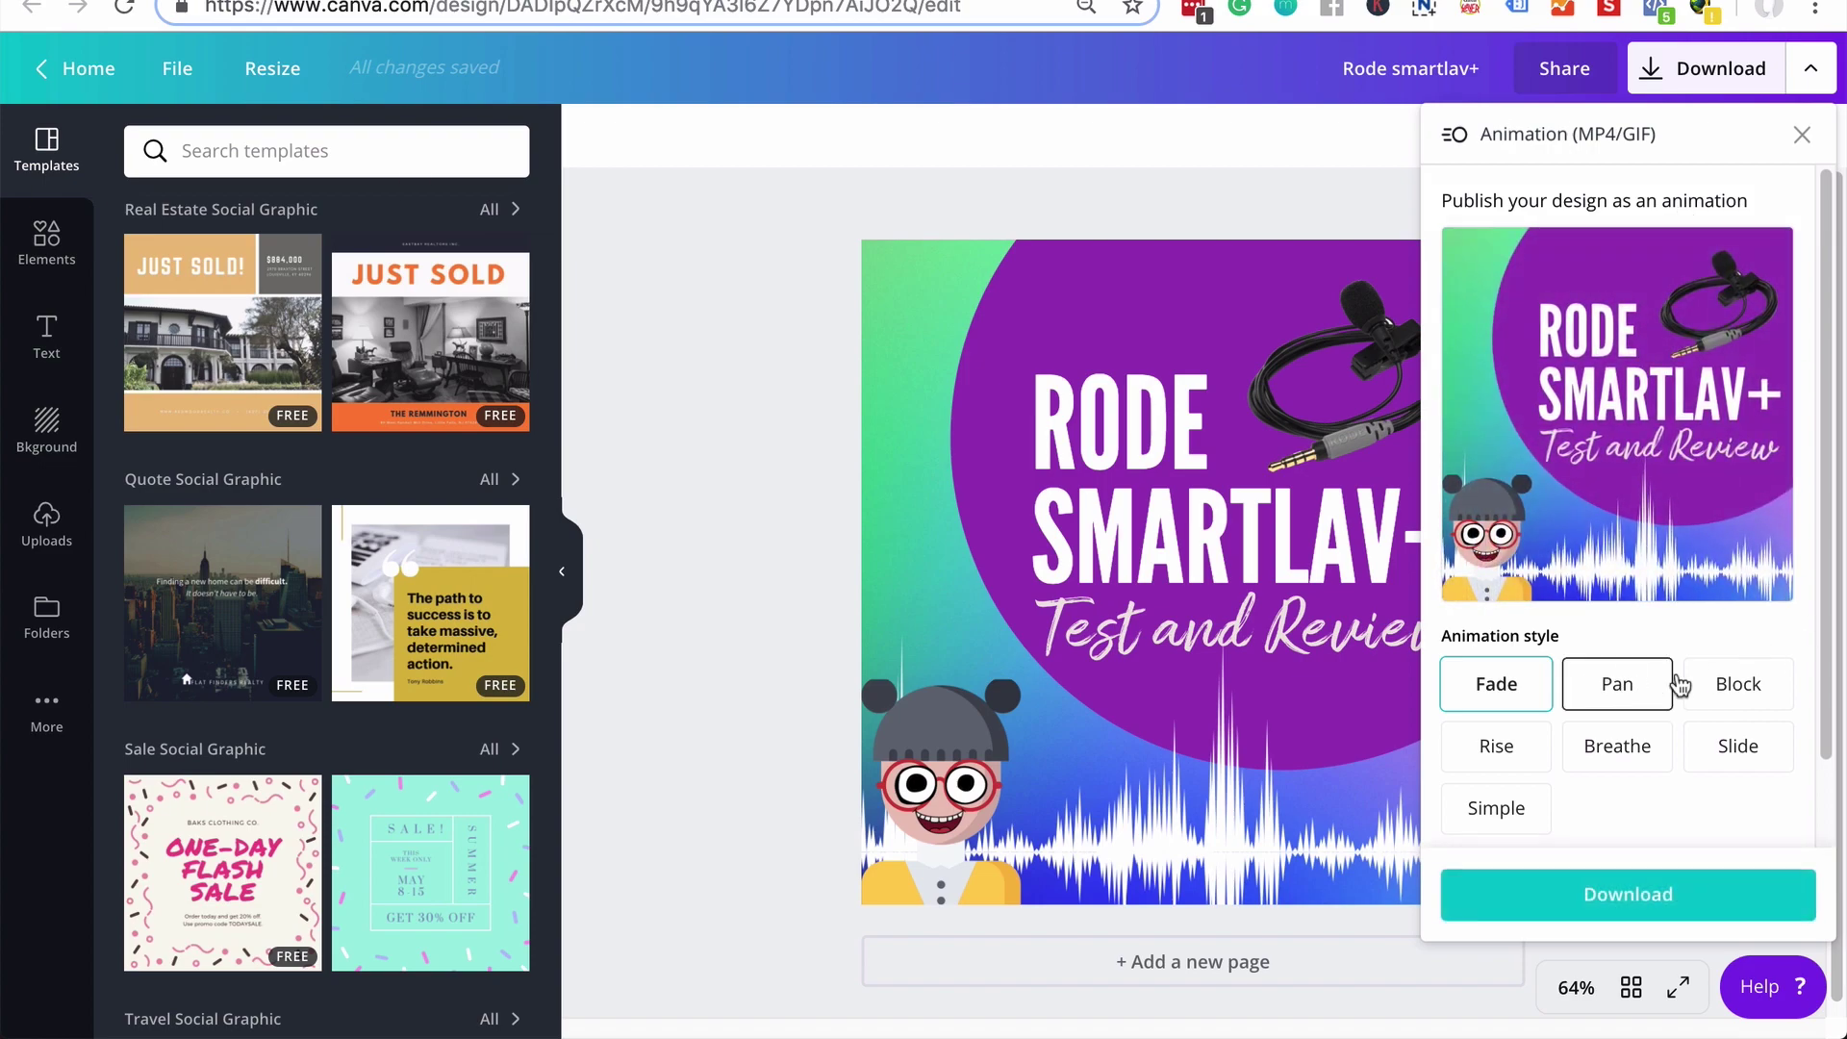
Preview the Pan, Block, Rise, Breathe, Slide and Simple animation styles on the Rode smartlav+ design
{"action": "left_click", "coordinate": [1623, 692]}
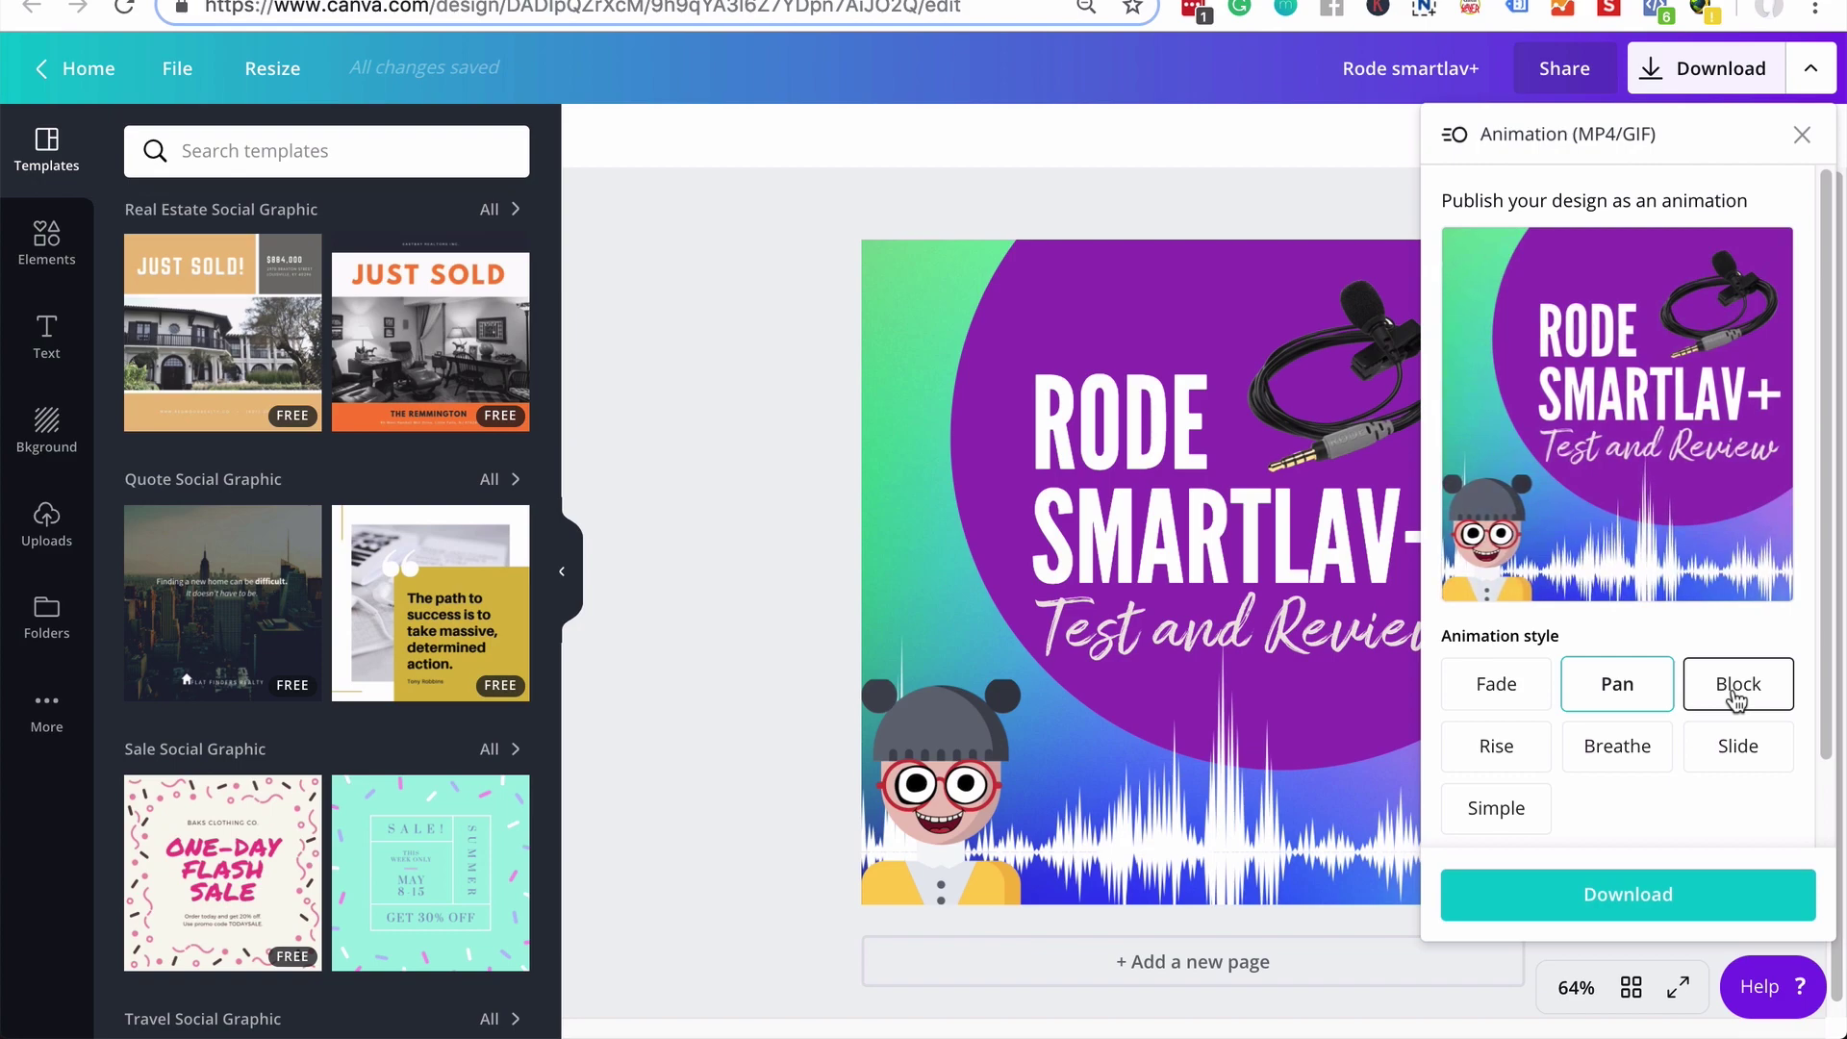
{"action": "left_click", "coordinate": [1736, 700]}
{"action": "left_click", "coordinate": [1525, 747]}
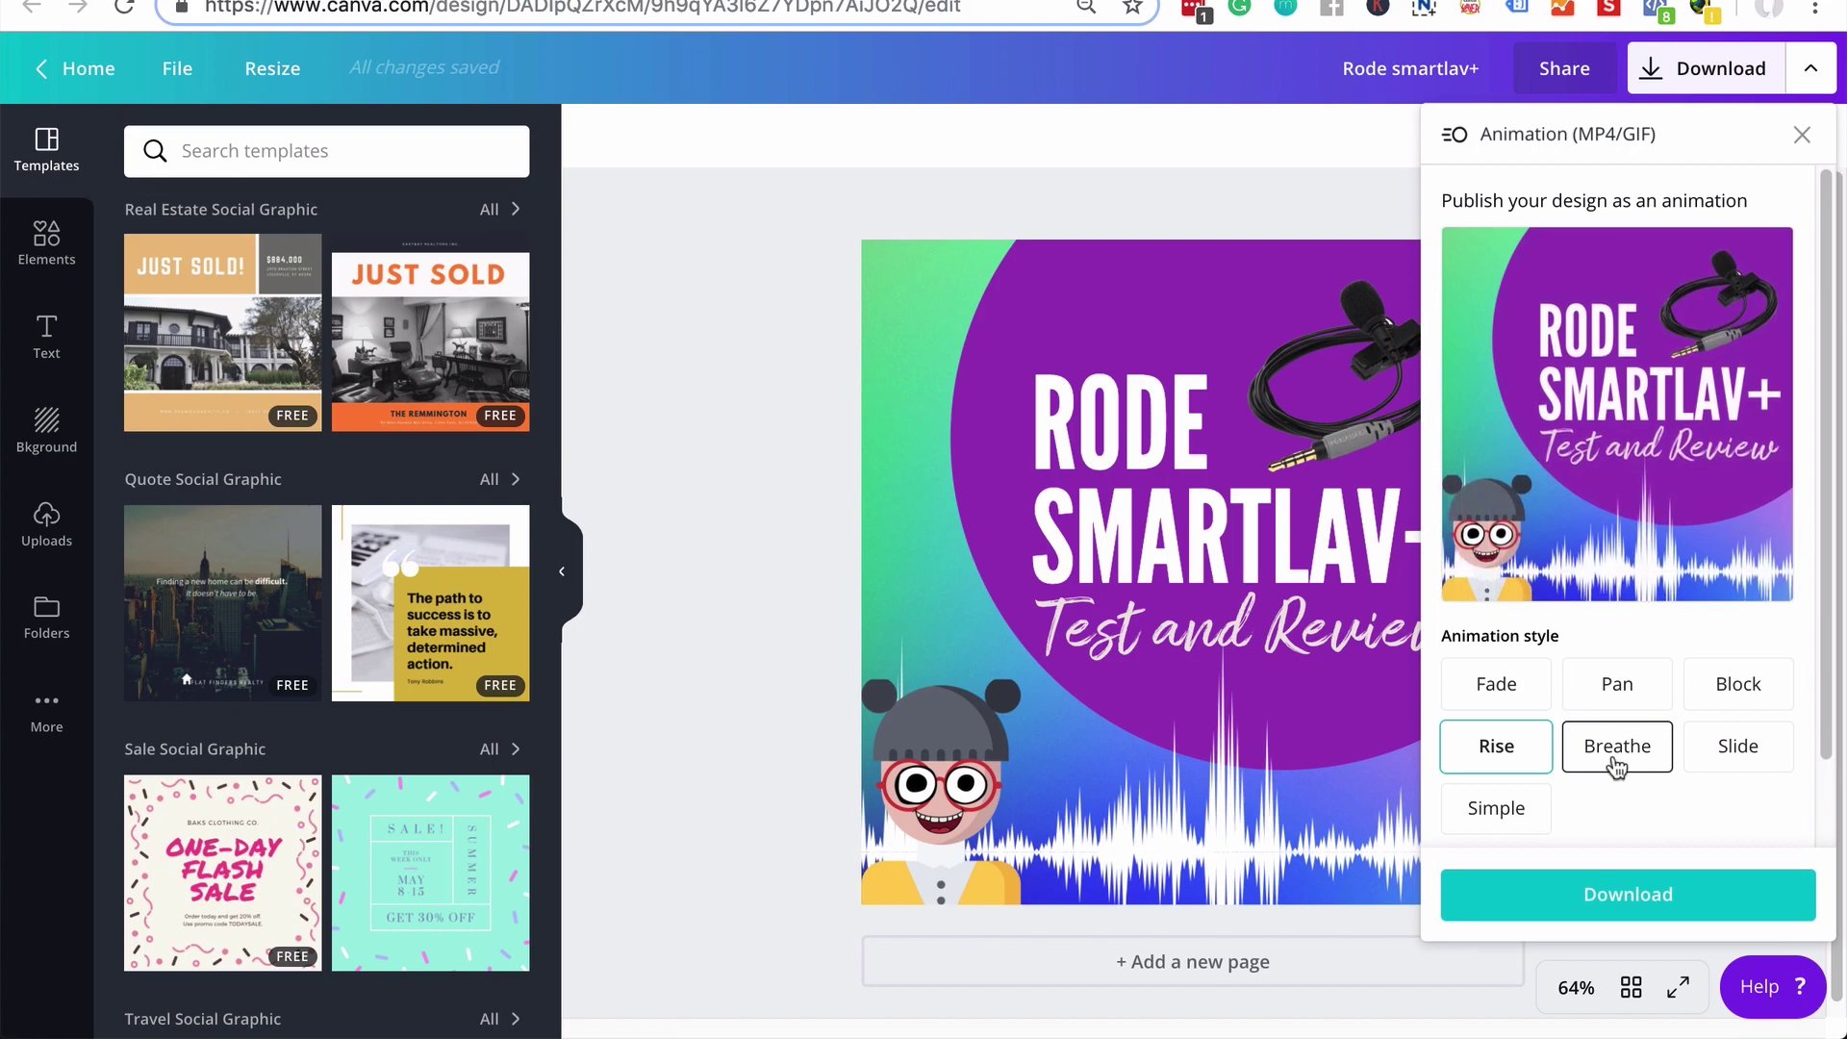
{"action": "left_click", "coordinate": [1617, 759]}
{"action": "left_click", "coordinate": [1739, 756]}
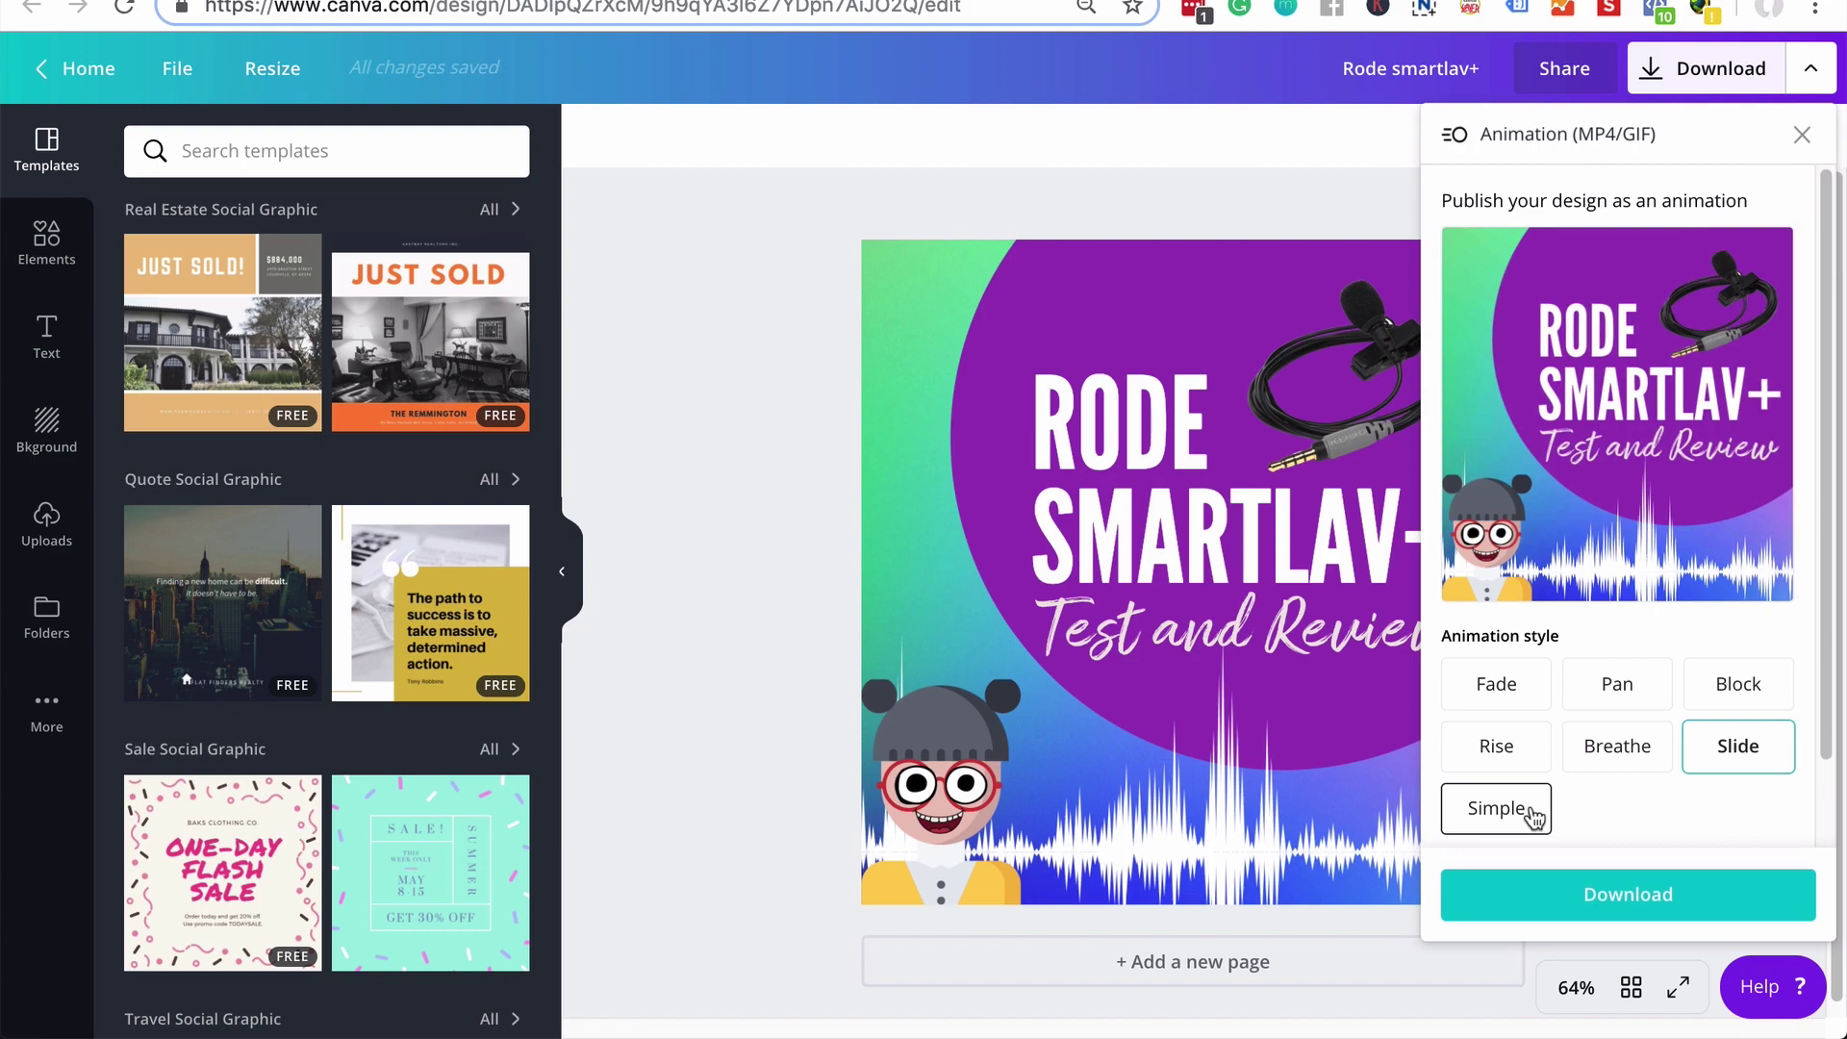
{"action": "left_click", "coordinate": [1520, 816]}
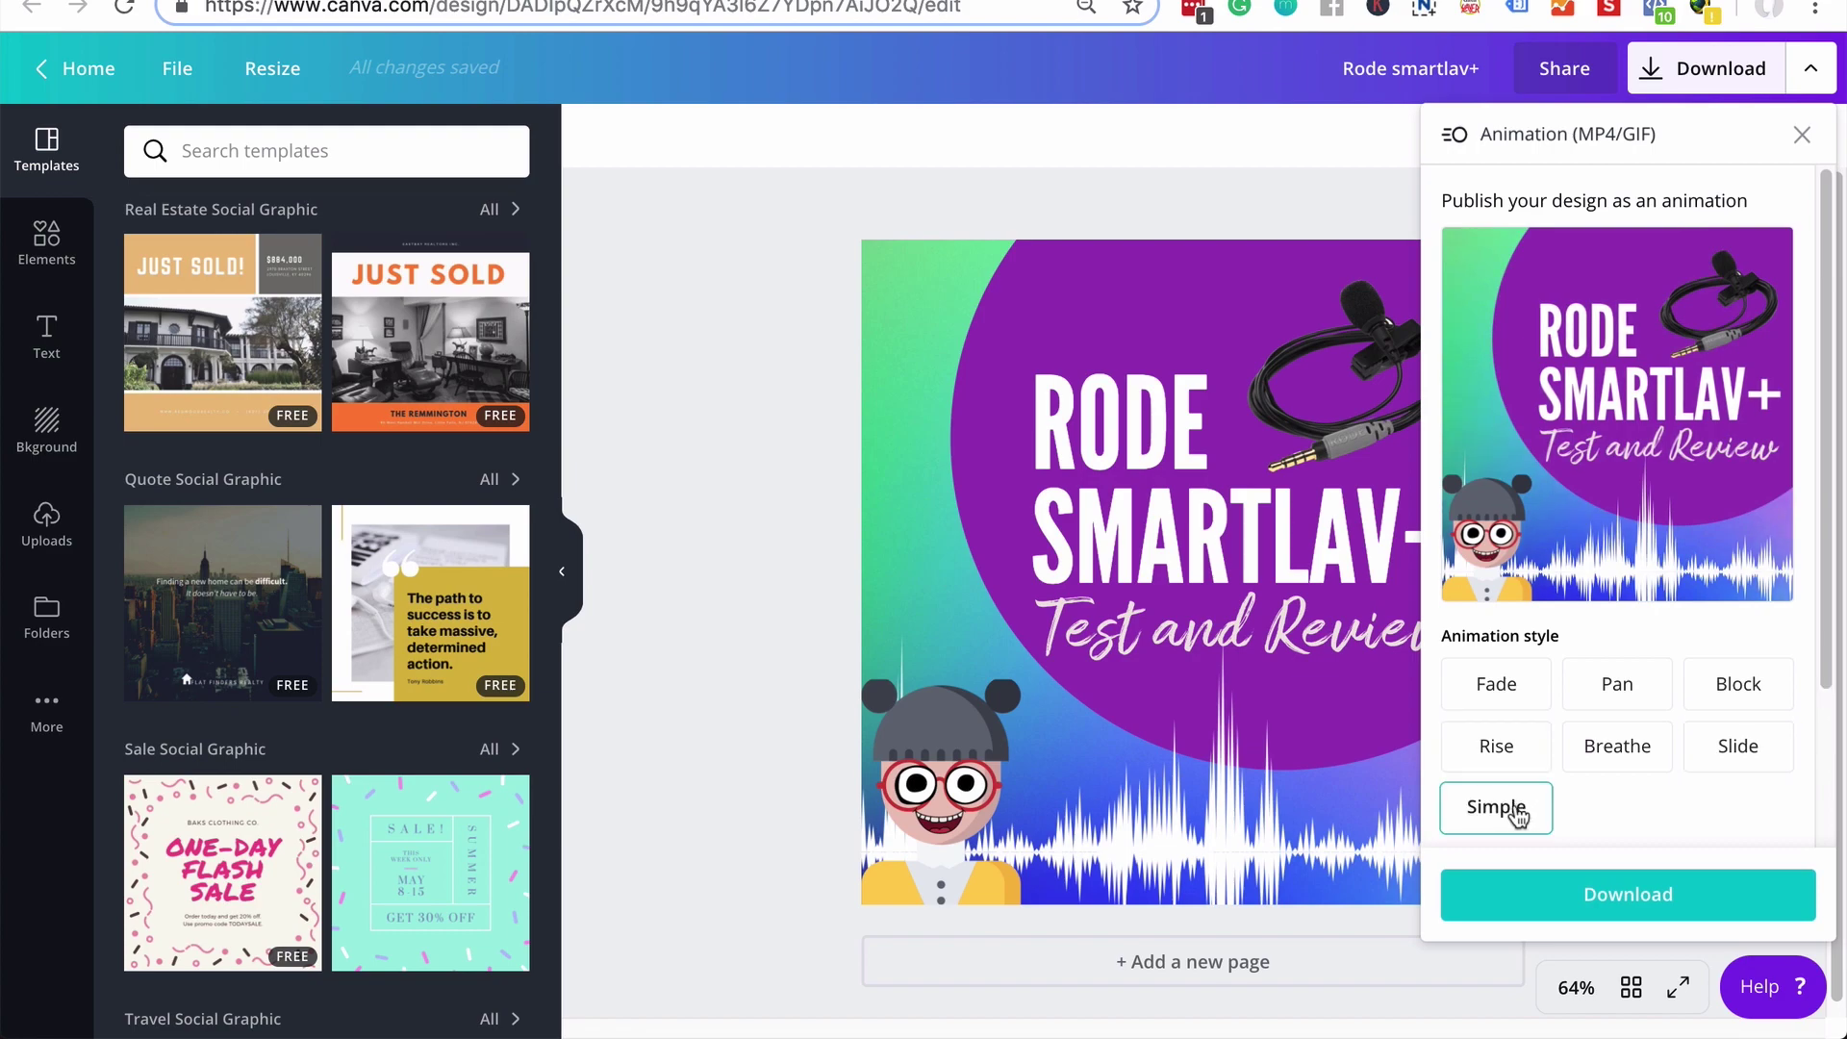
Try the Simple animation style with Medium and Fast timing, and switch back to the Fade style
{"action": "scroll", "coordinate": [1580, 799], "scroll_direction": "down", "scroll_amount": 2}
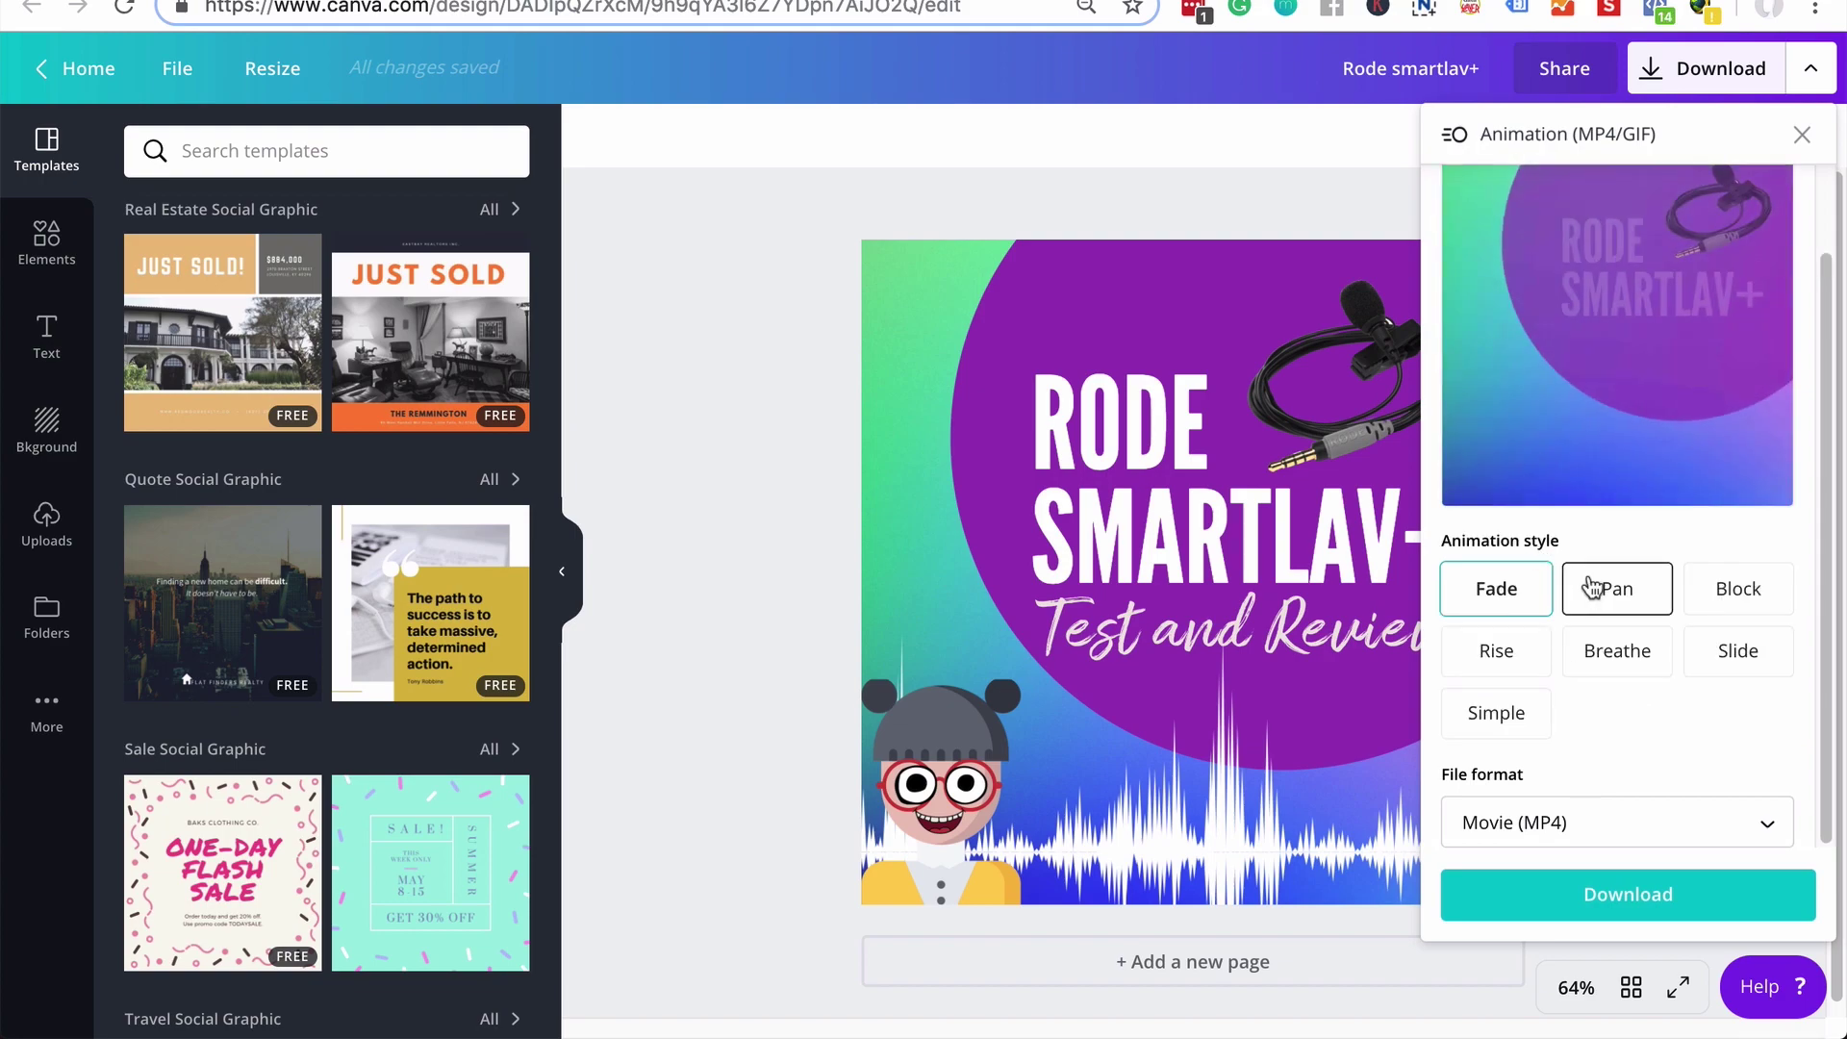
{"action": "left_click", "coordinate": [1506, 717]}
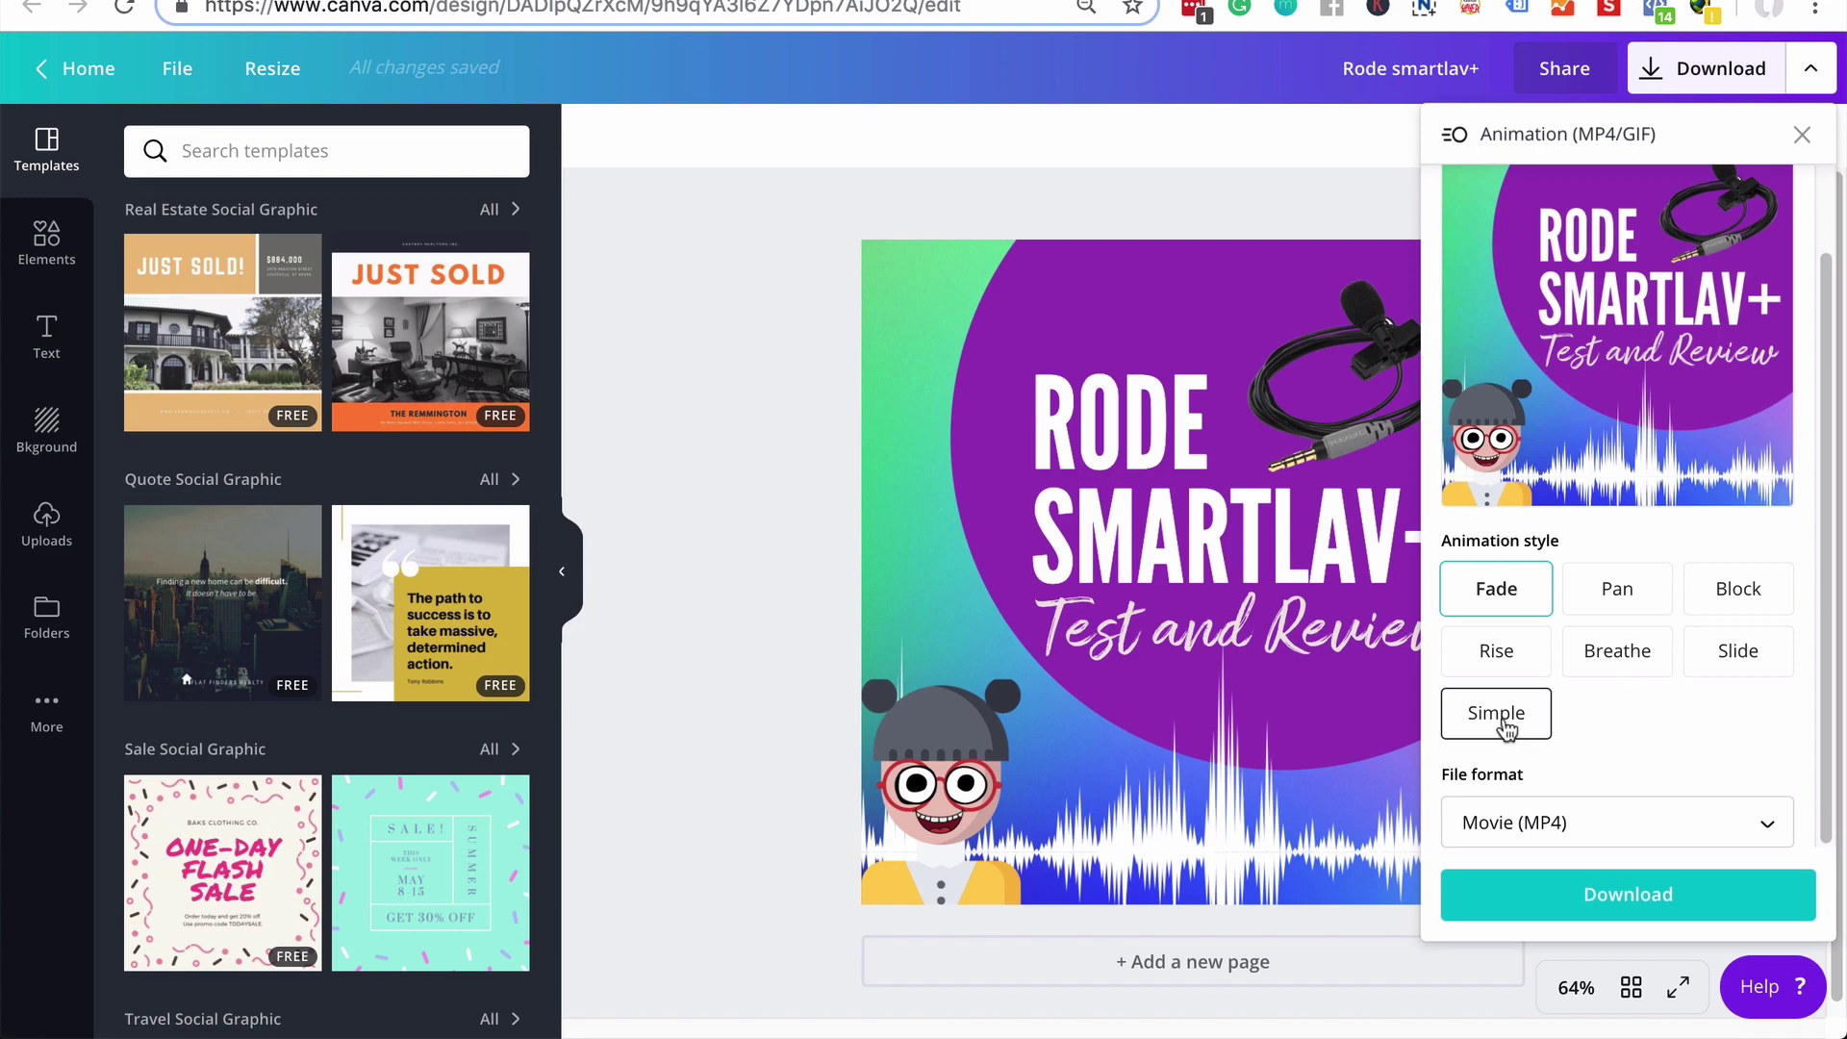
{"action": "scroll", "coordinate": [1604, 709], "scroll_direction": "down", "scroll_amount": 1}
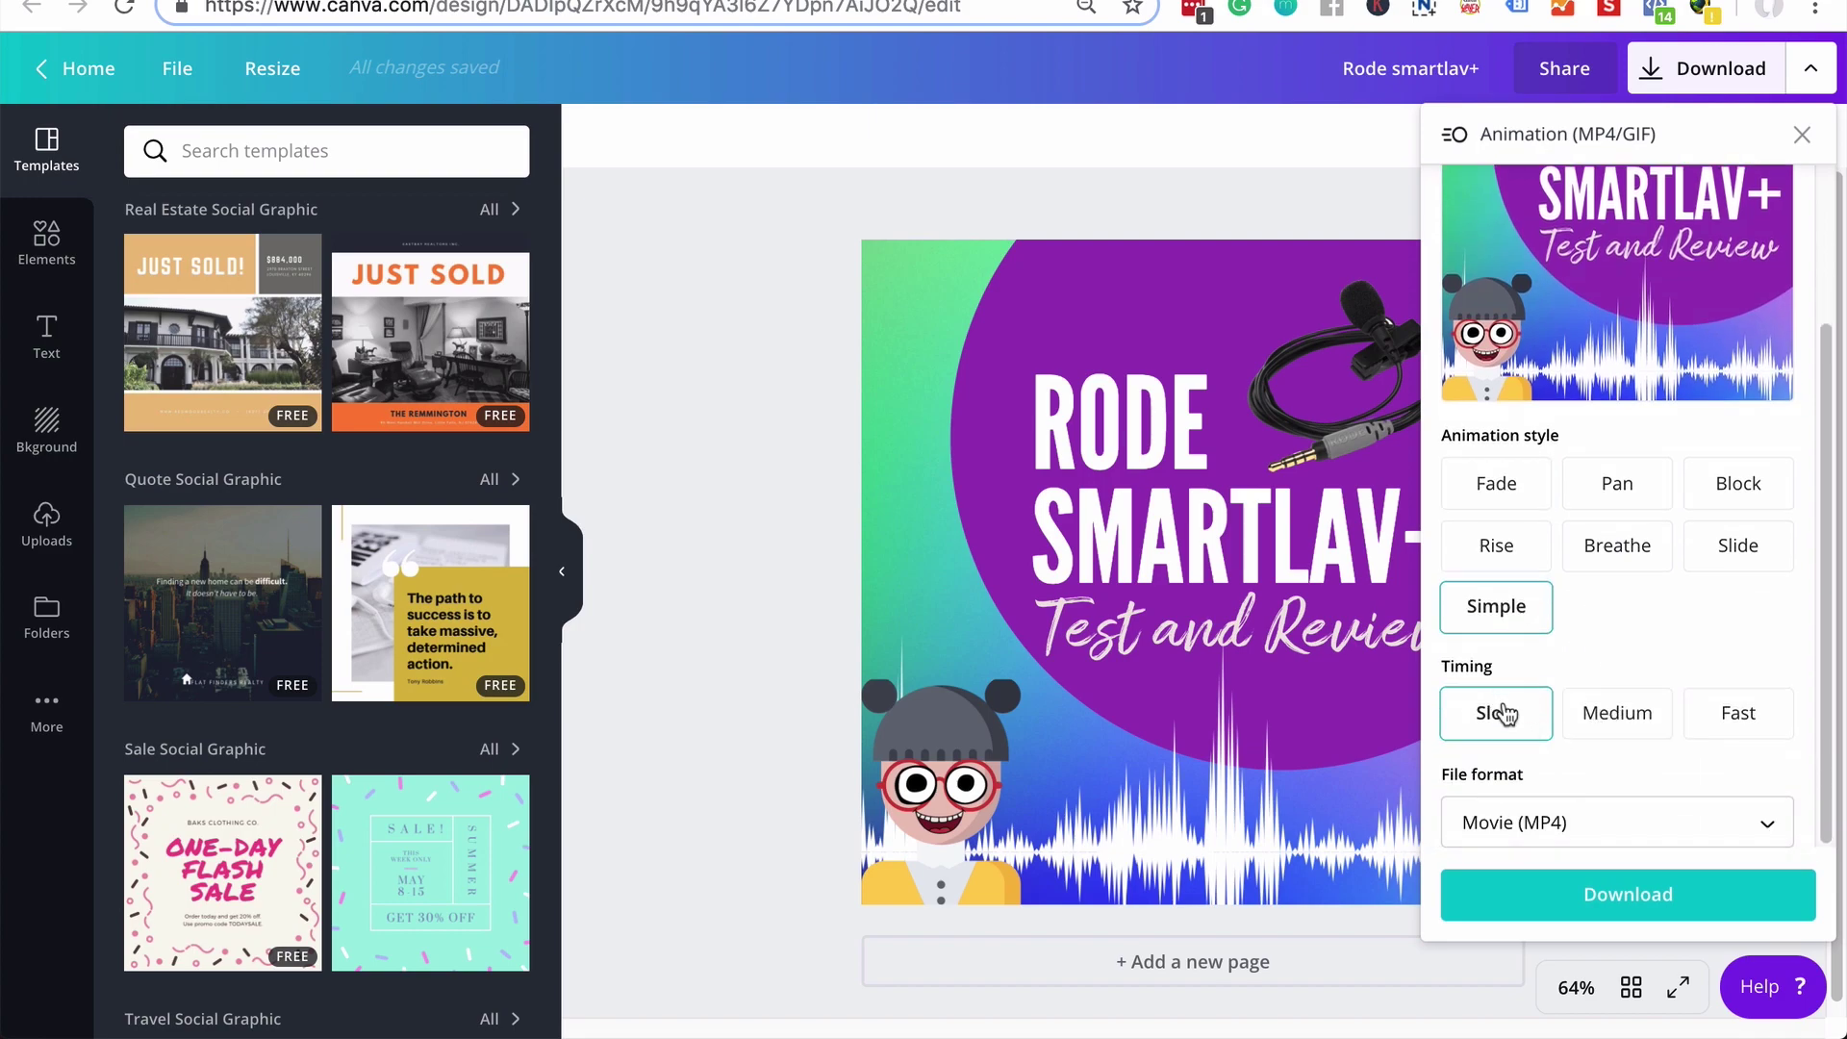
{"action": "left_click", "coordinate": [1606, 717]}
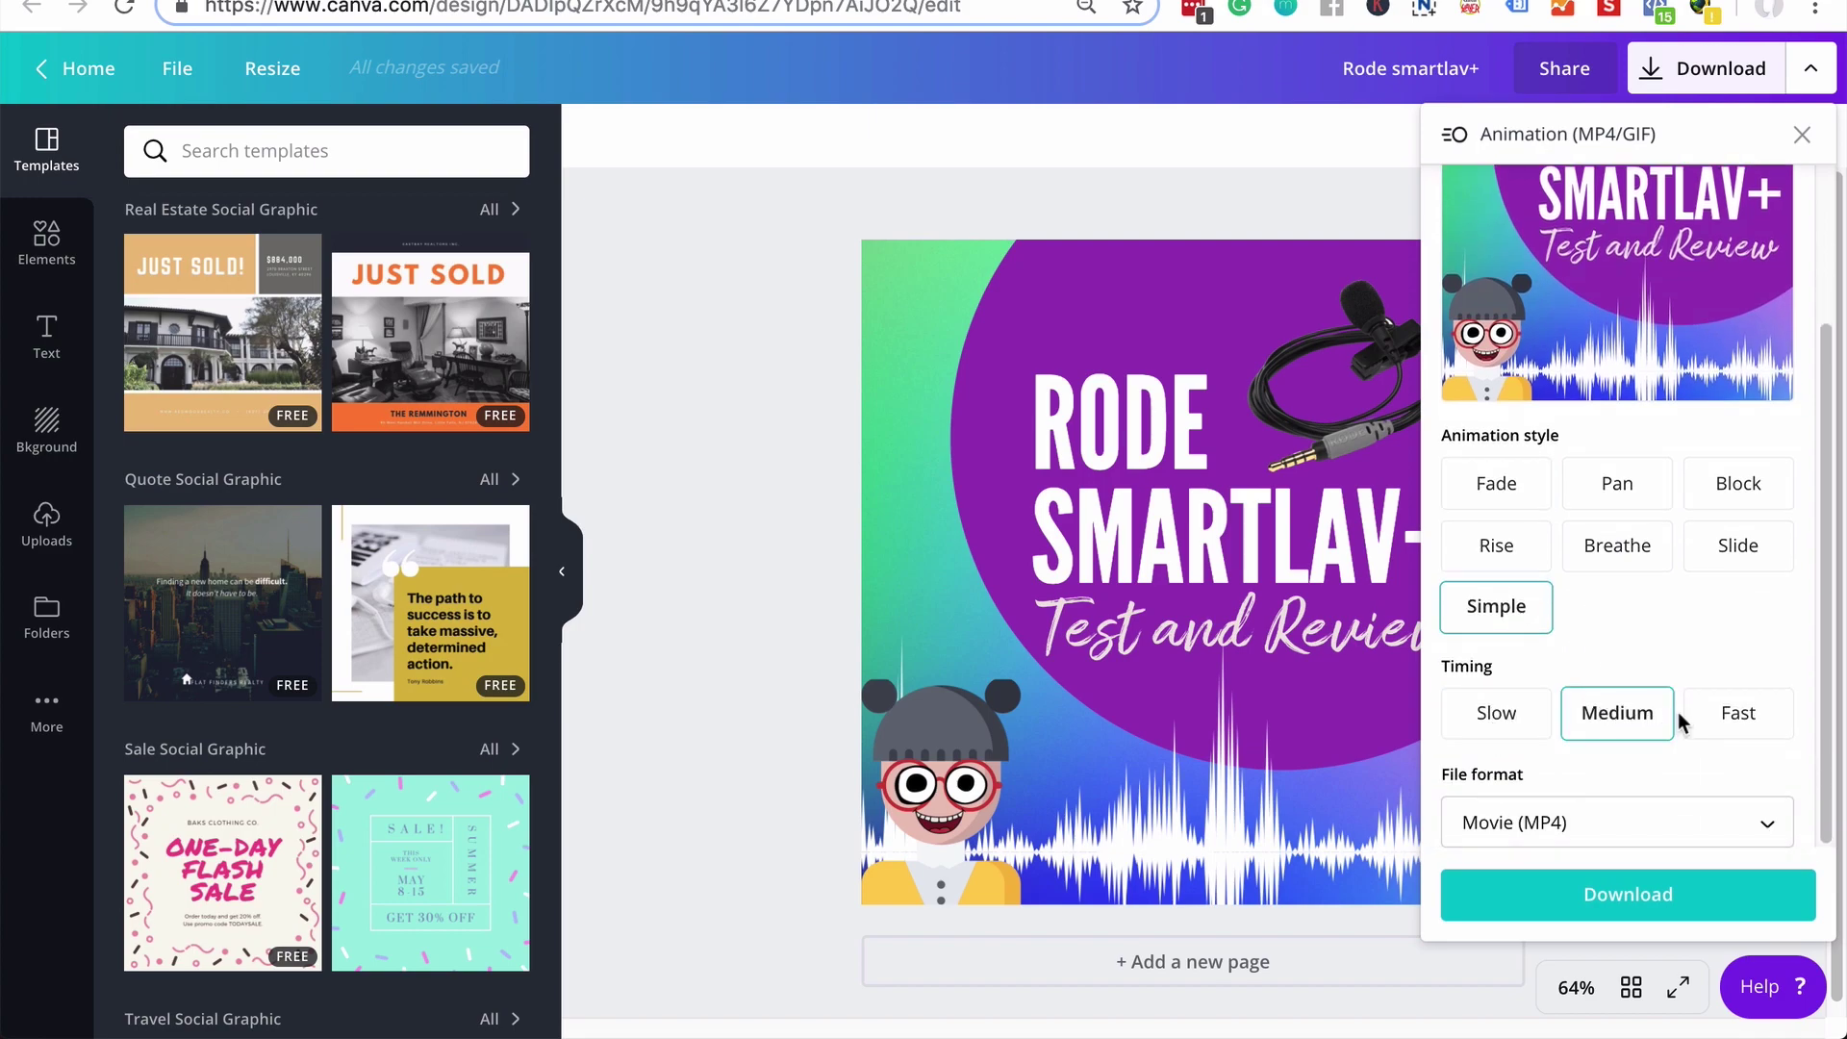
{"action": "left_click", "coordinate": [1714, 723]}
{"action": "left_click", "coordinate": [1497, 493]}
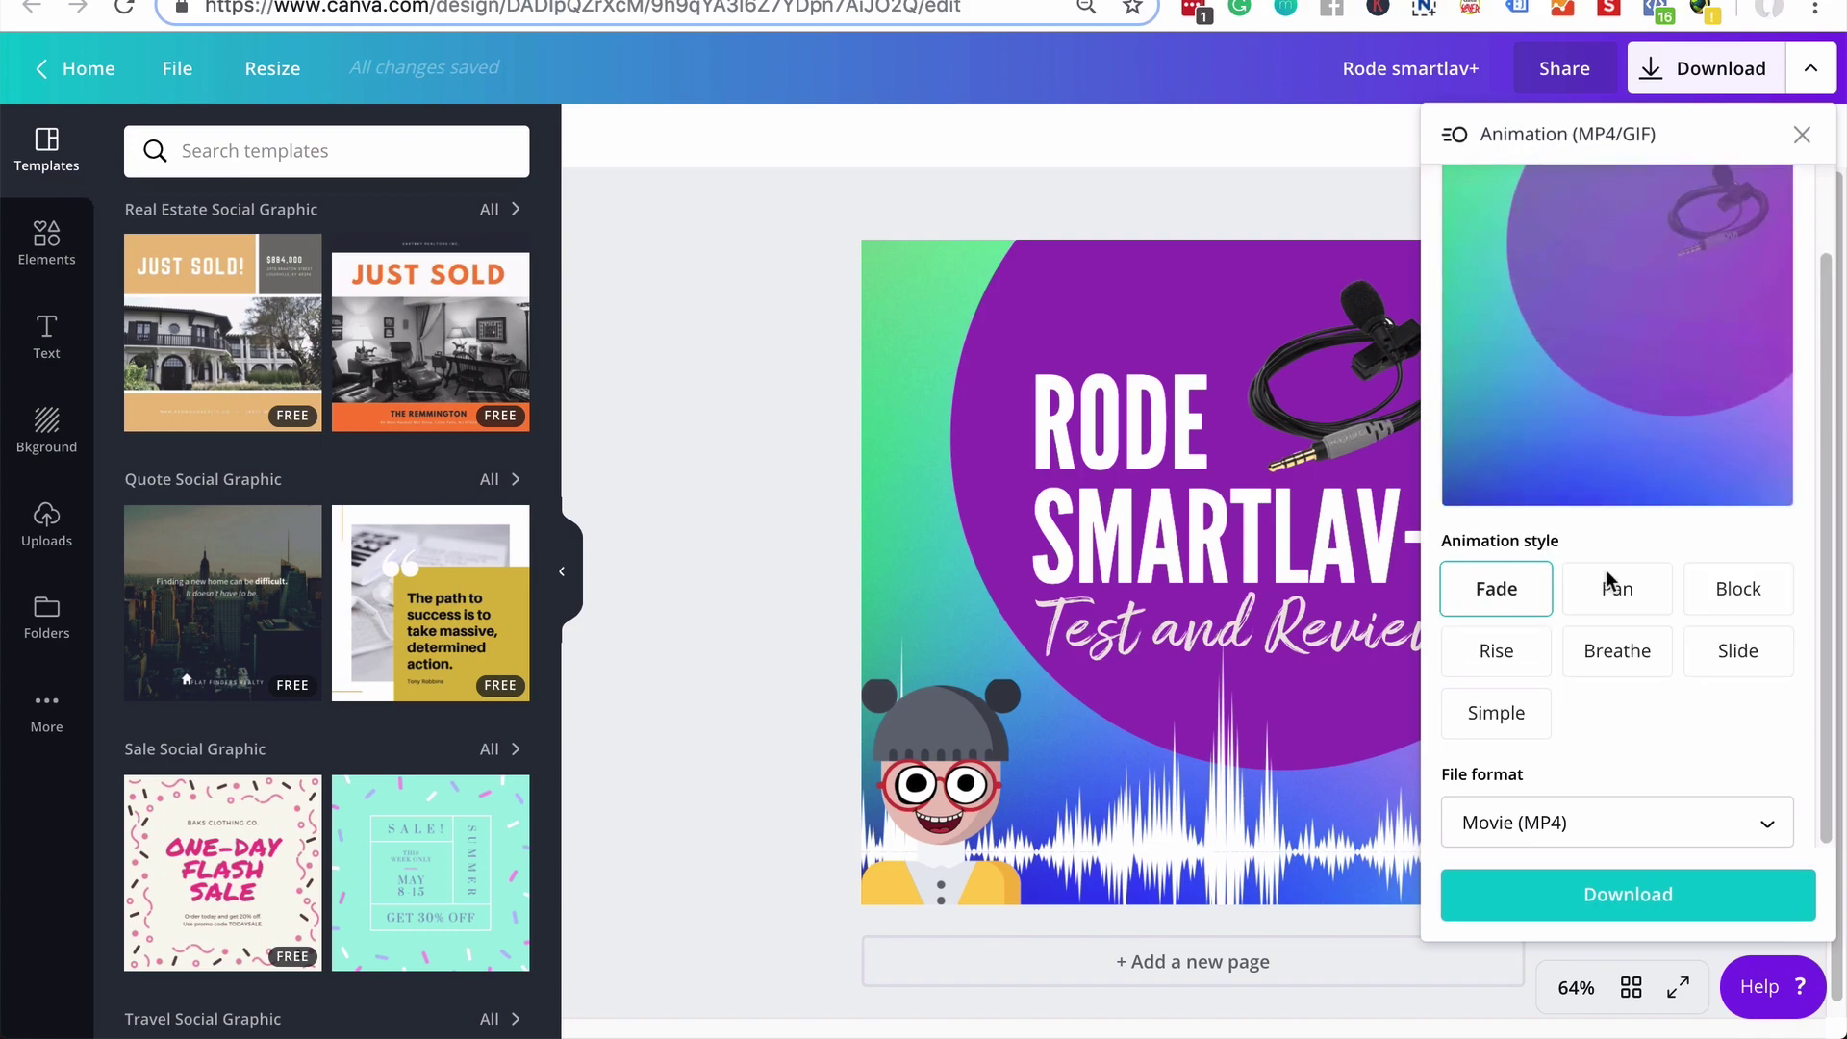
Apply the Breathe animation style and download the design as a Movie (MP4)
{"action": "left_click", "coordinate": [1620, 652]}
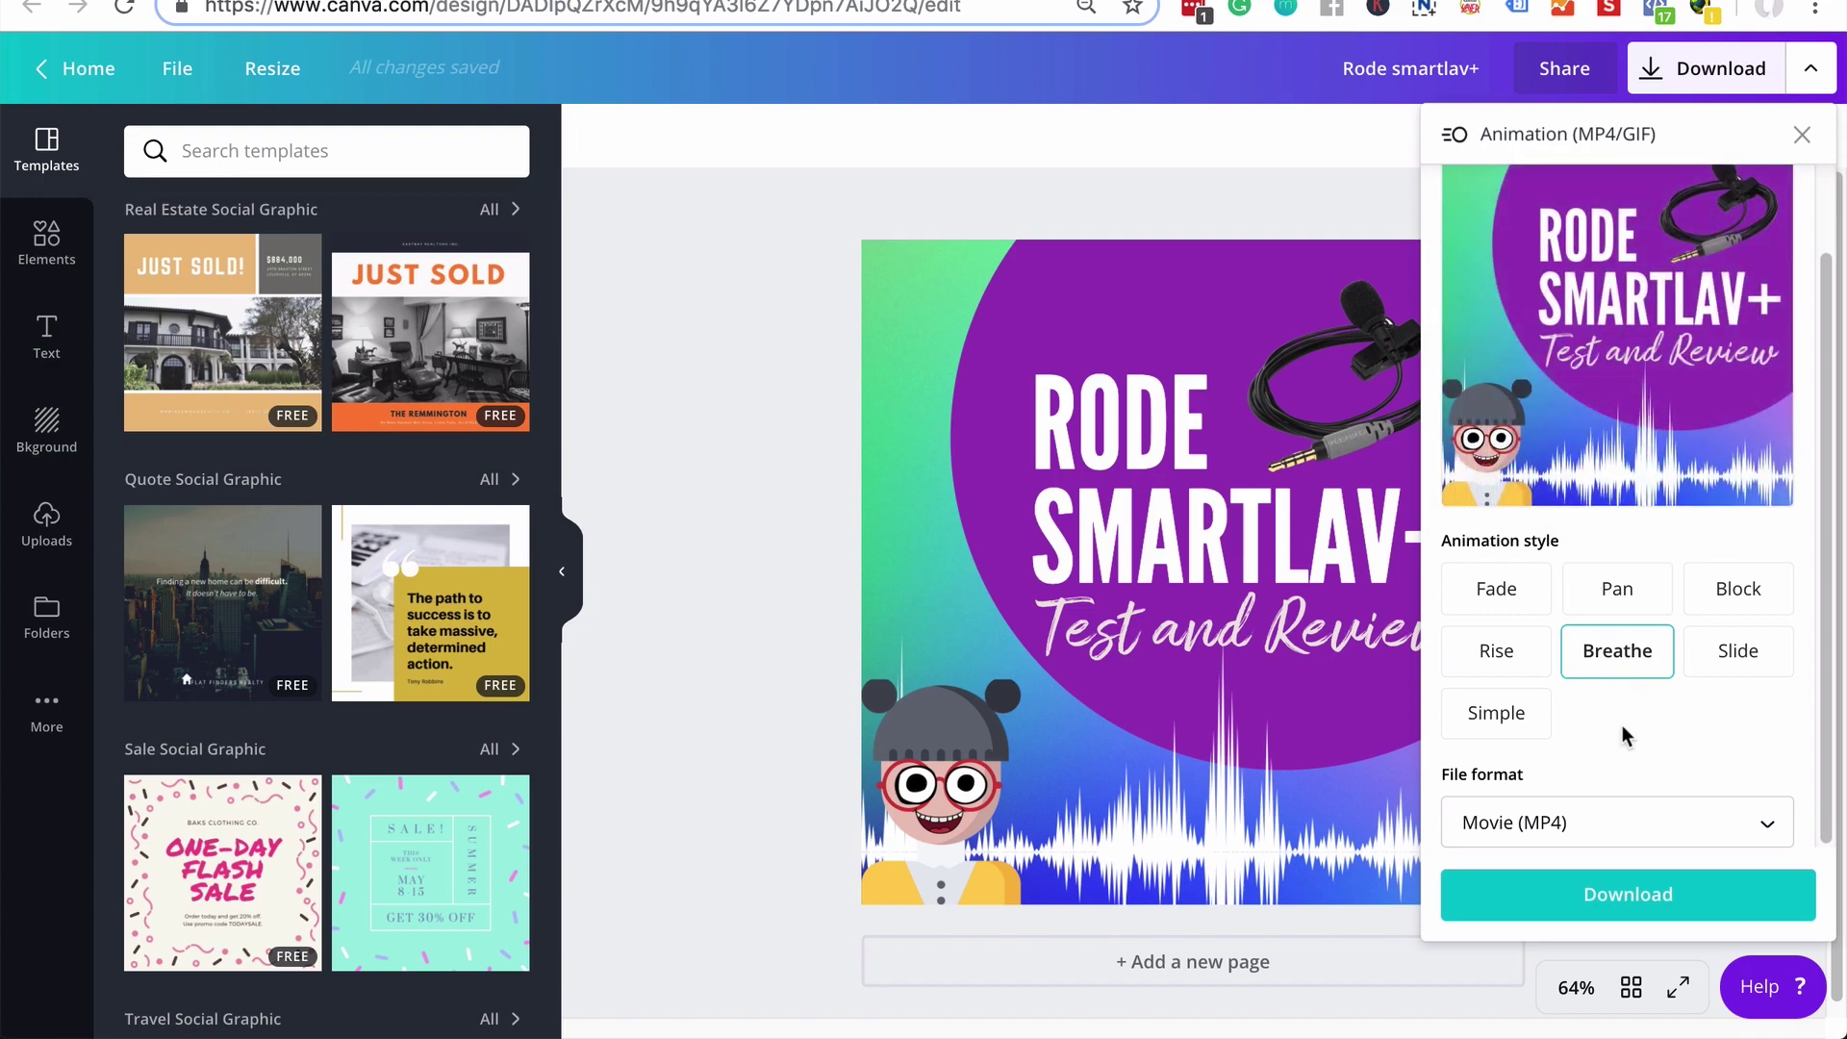
{"action": "left_click", "coordinate": [1631, 823]}
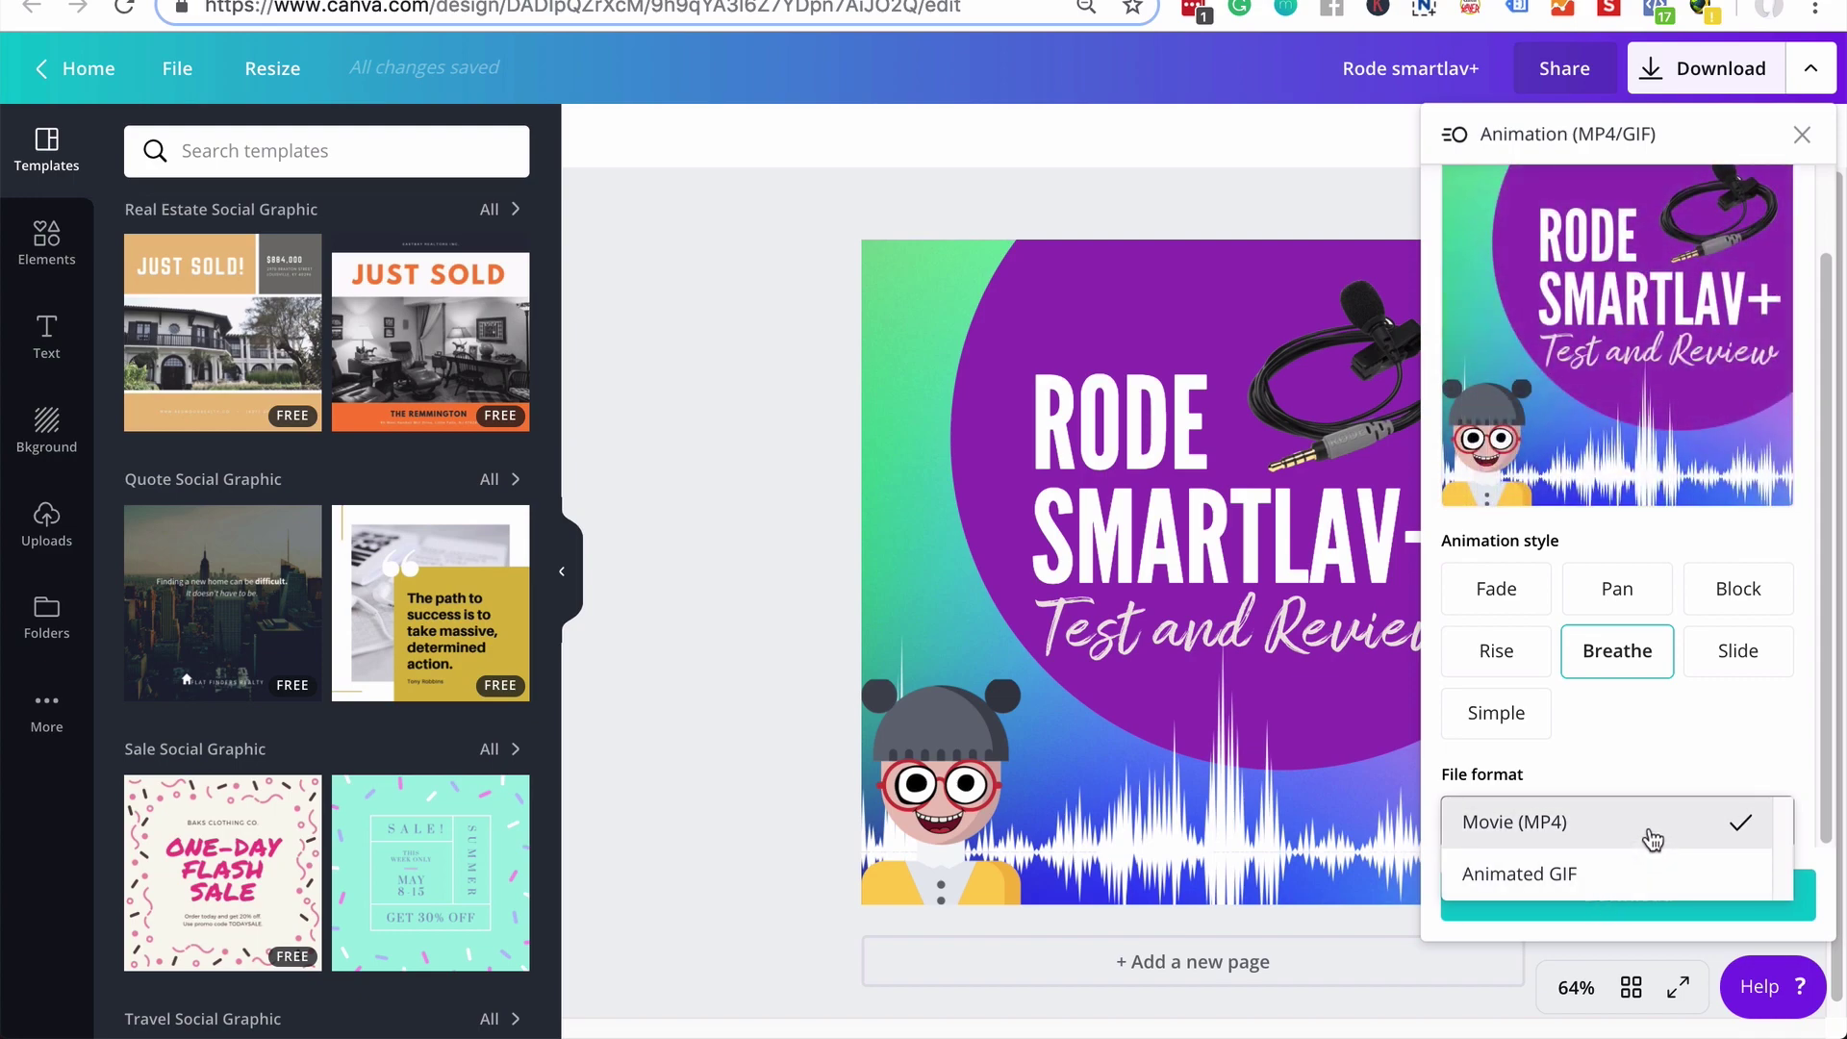
{"action": "left_click", "coordinate": [1649, 843]}
{"action": "left_click", "coordinate": [1648, 890]}
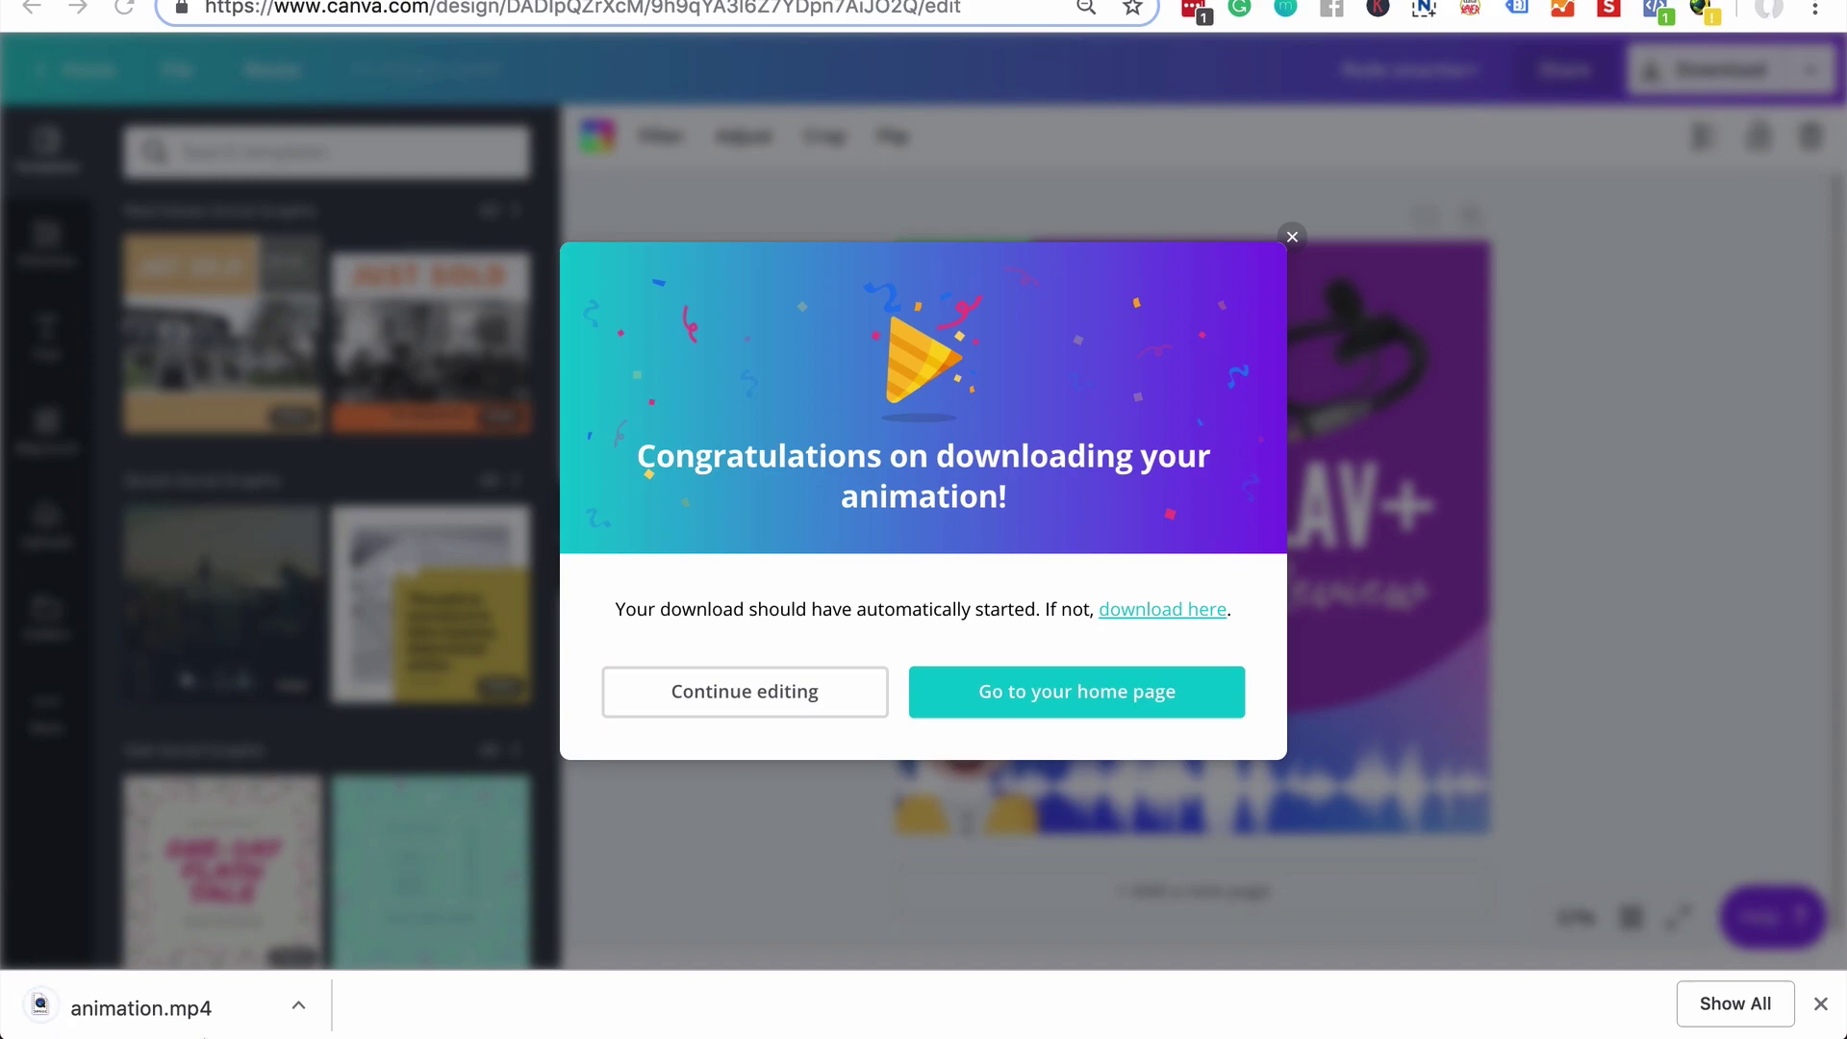
Open the downloaded animation.mp4 and play it to check the animation
{"action": "left_click", "coordinate": [207, 1012]}
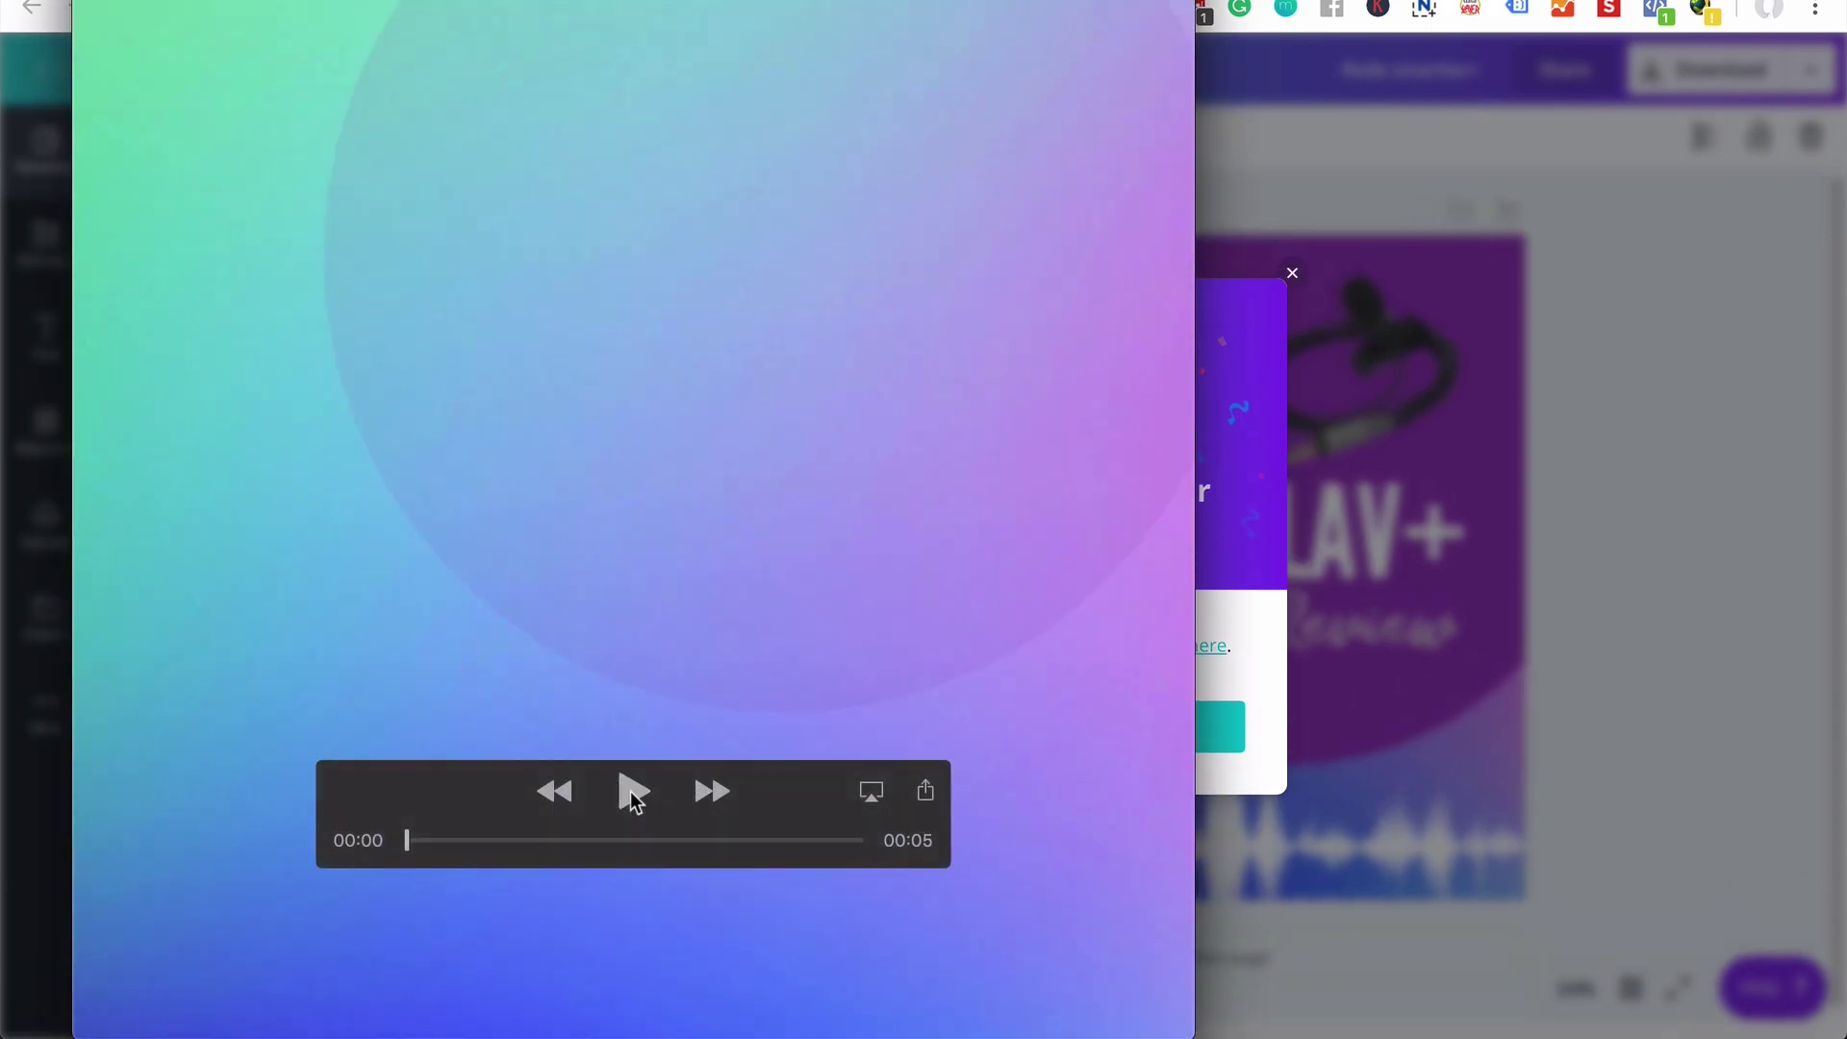
{"action": "left_click", "coordinate": [631, 787]}
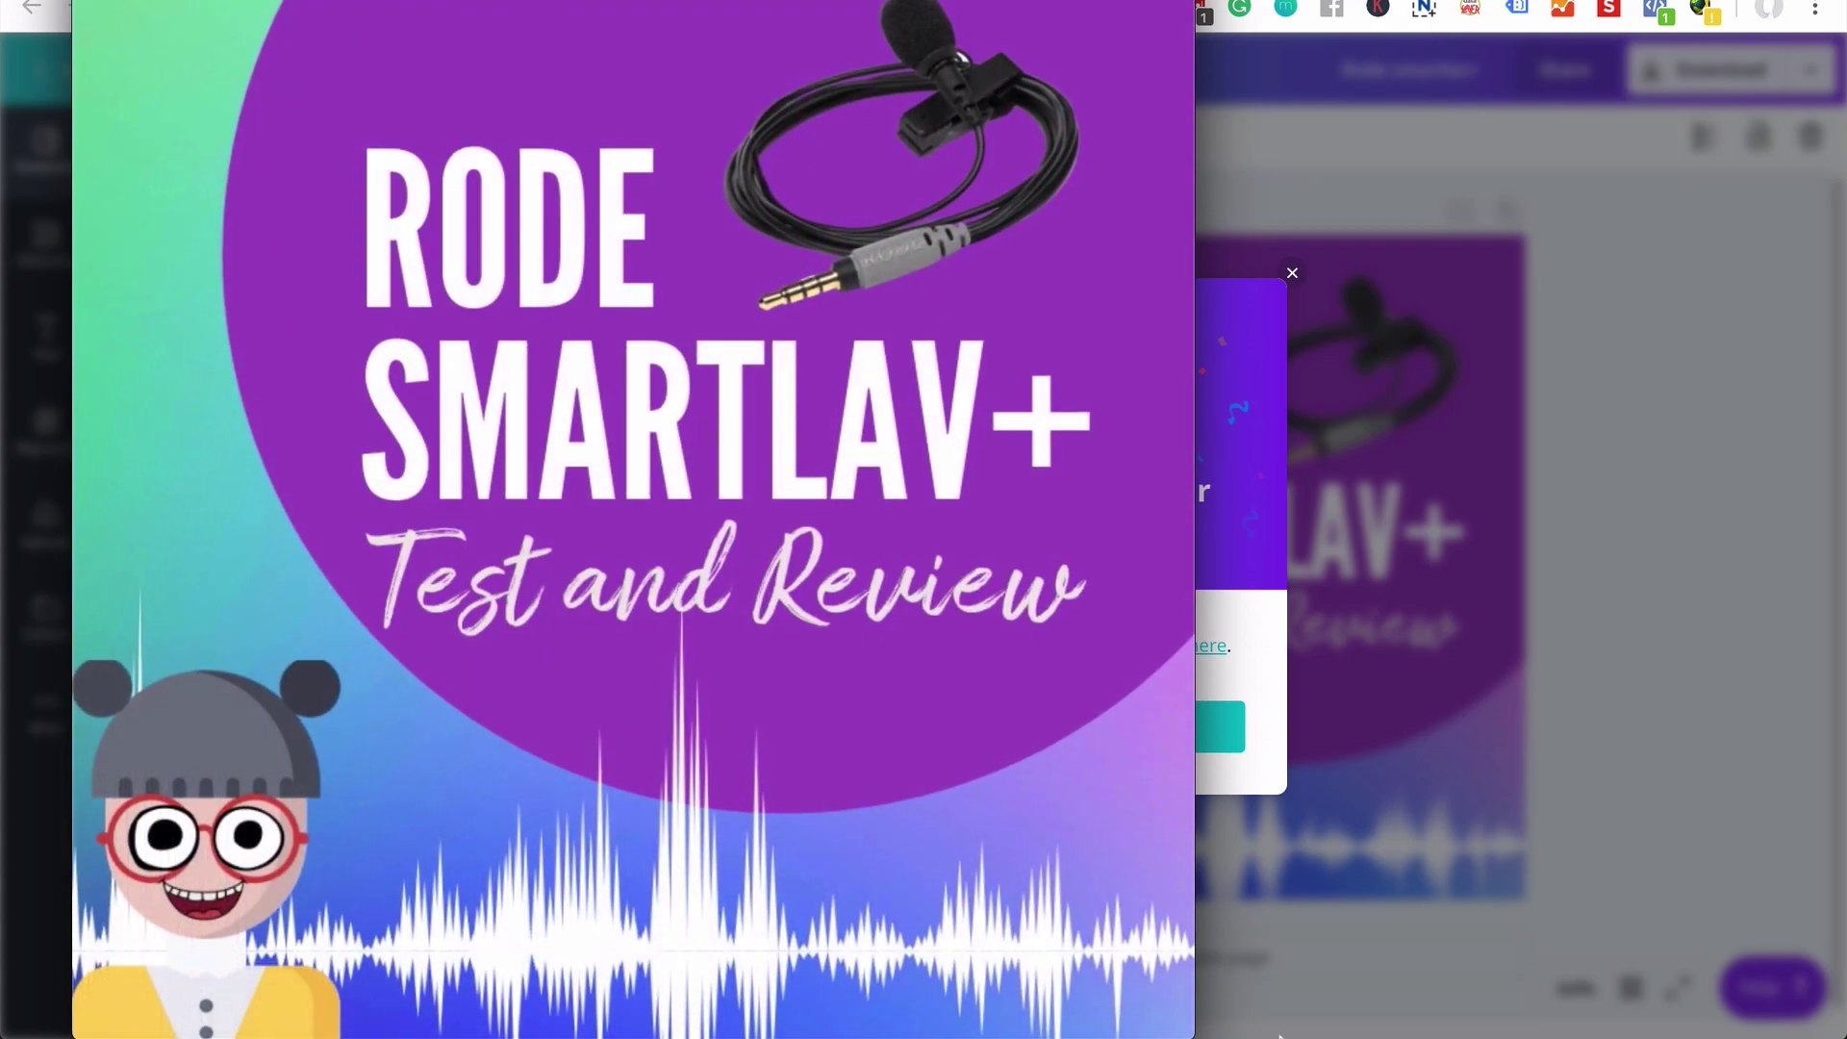
{"action": "mouse_move", "coordinate": [997, 919]}
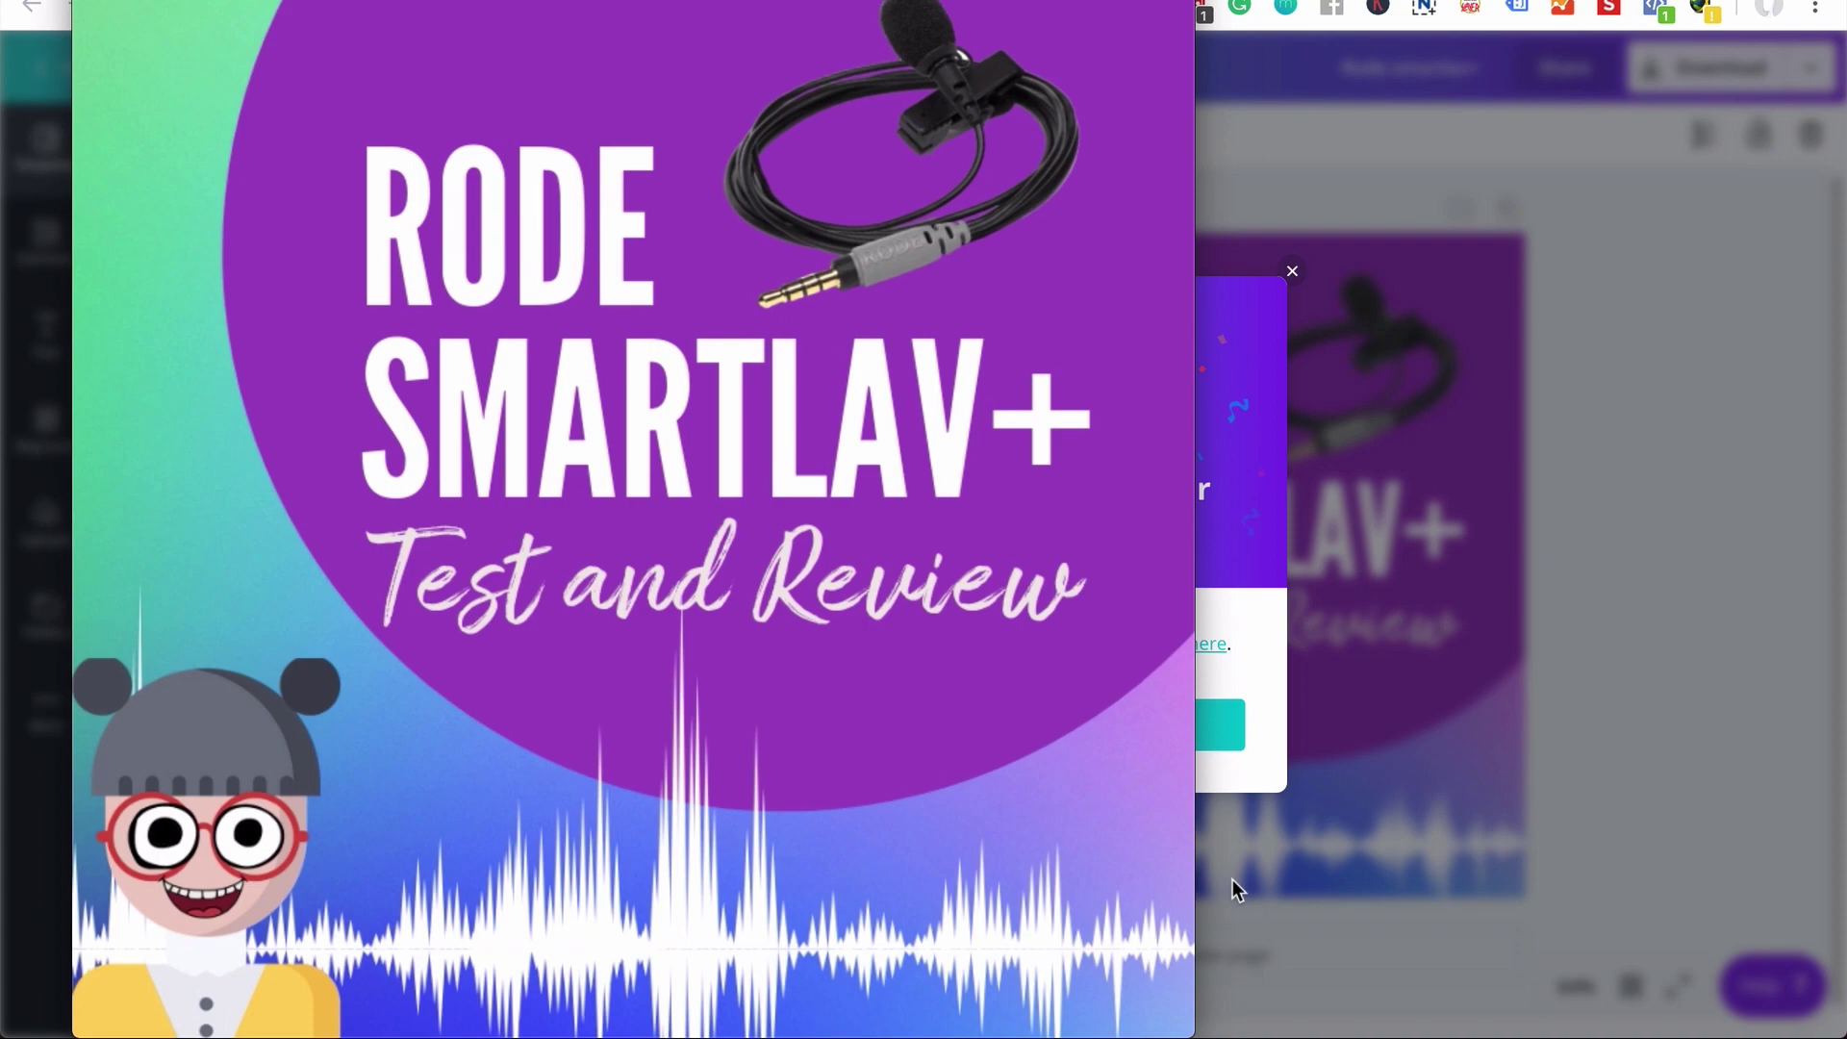
{"action": "mouse_move", "coordinate": [943, 890]}
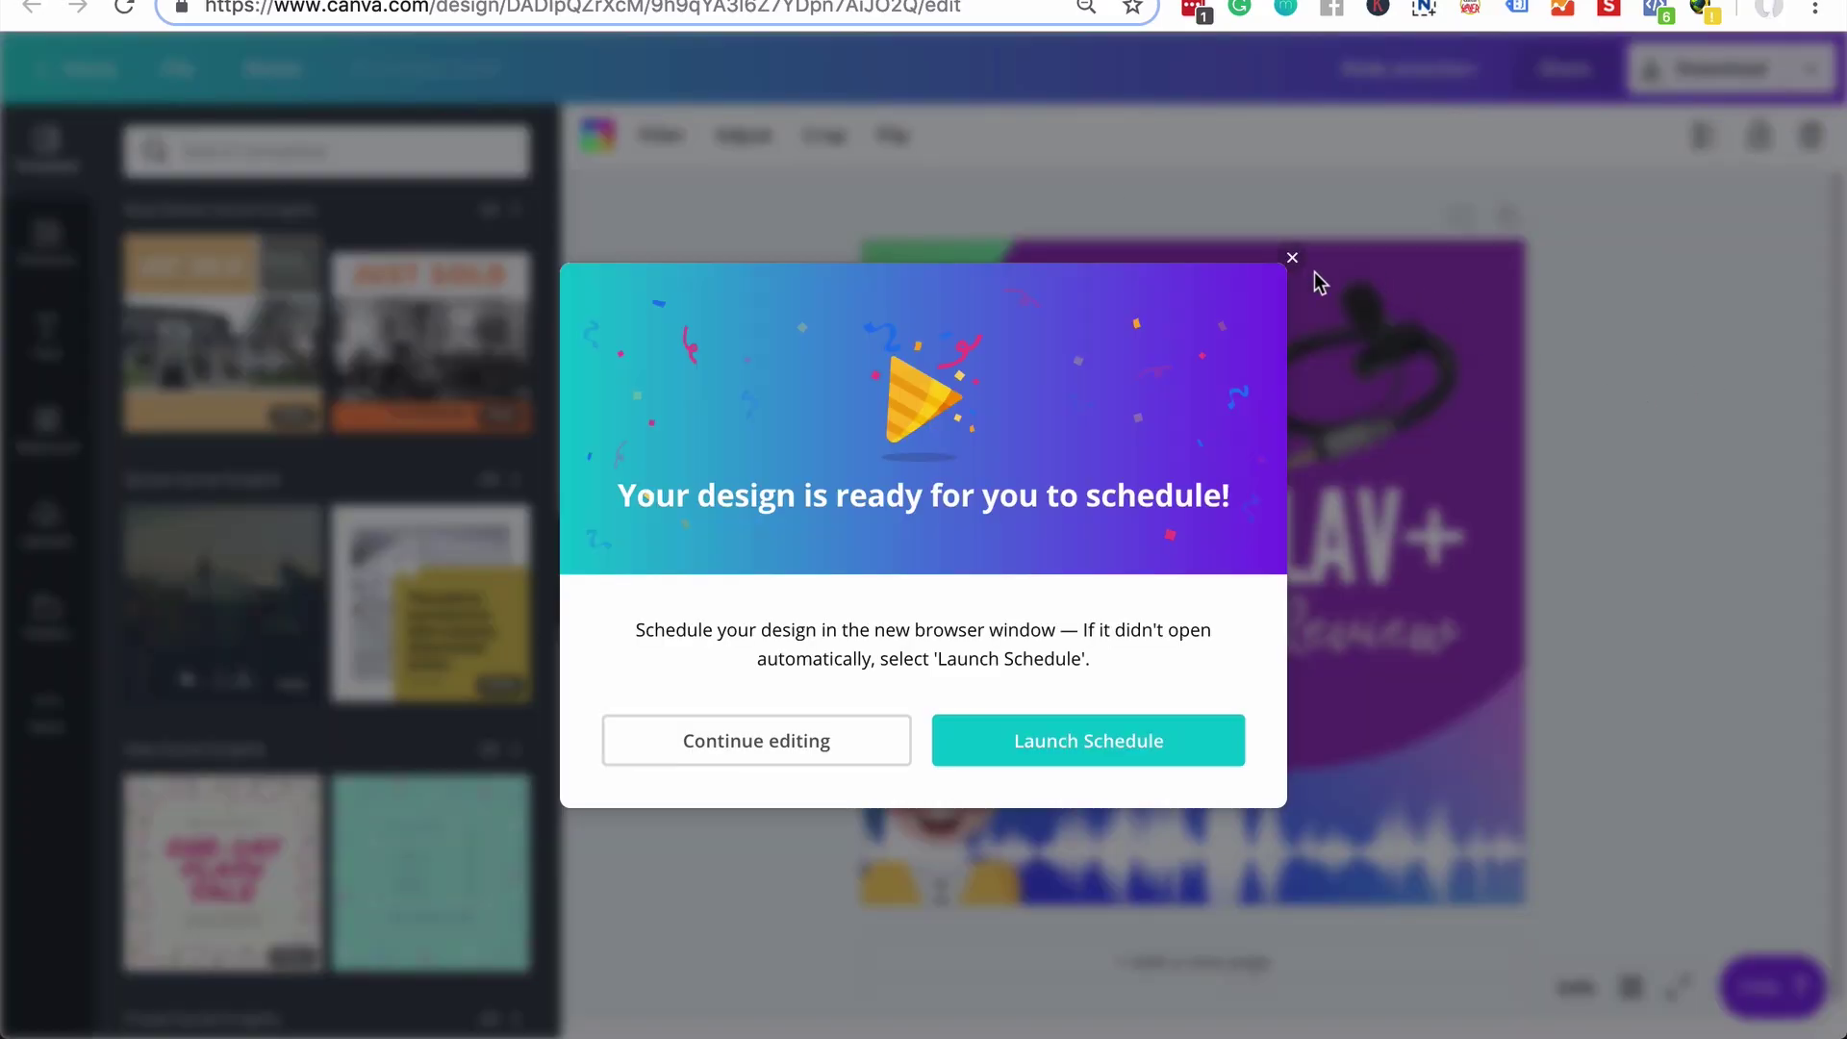
Dismiss the scheduling message, search the publishing options for "sch" and open Schedule for the Rode smartlav+ design
{"action": "left_click", "coordinate": [1289, 262]}
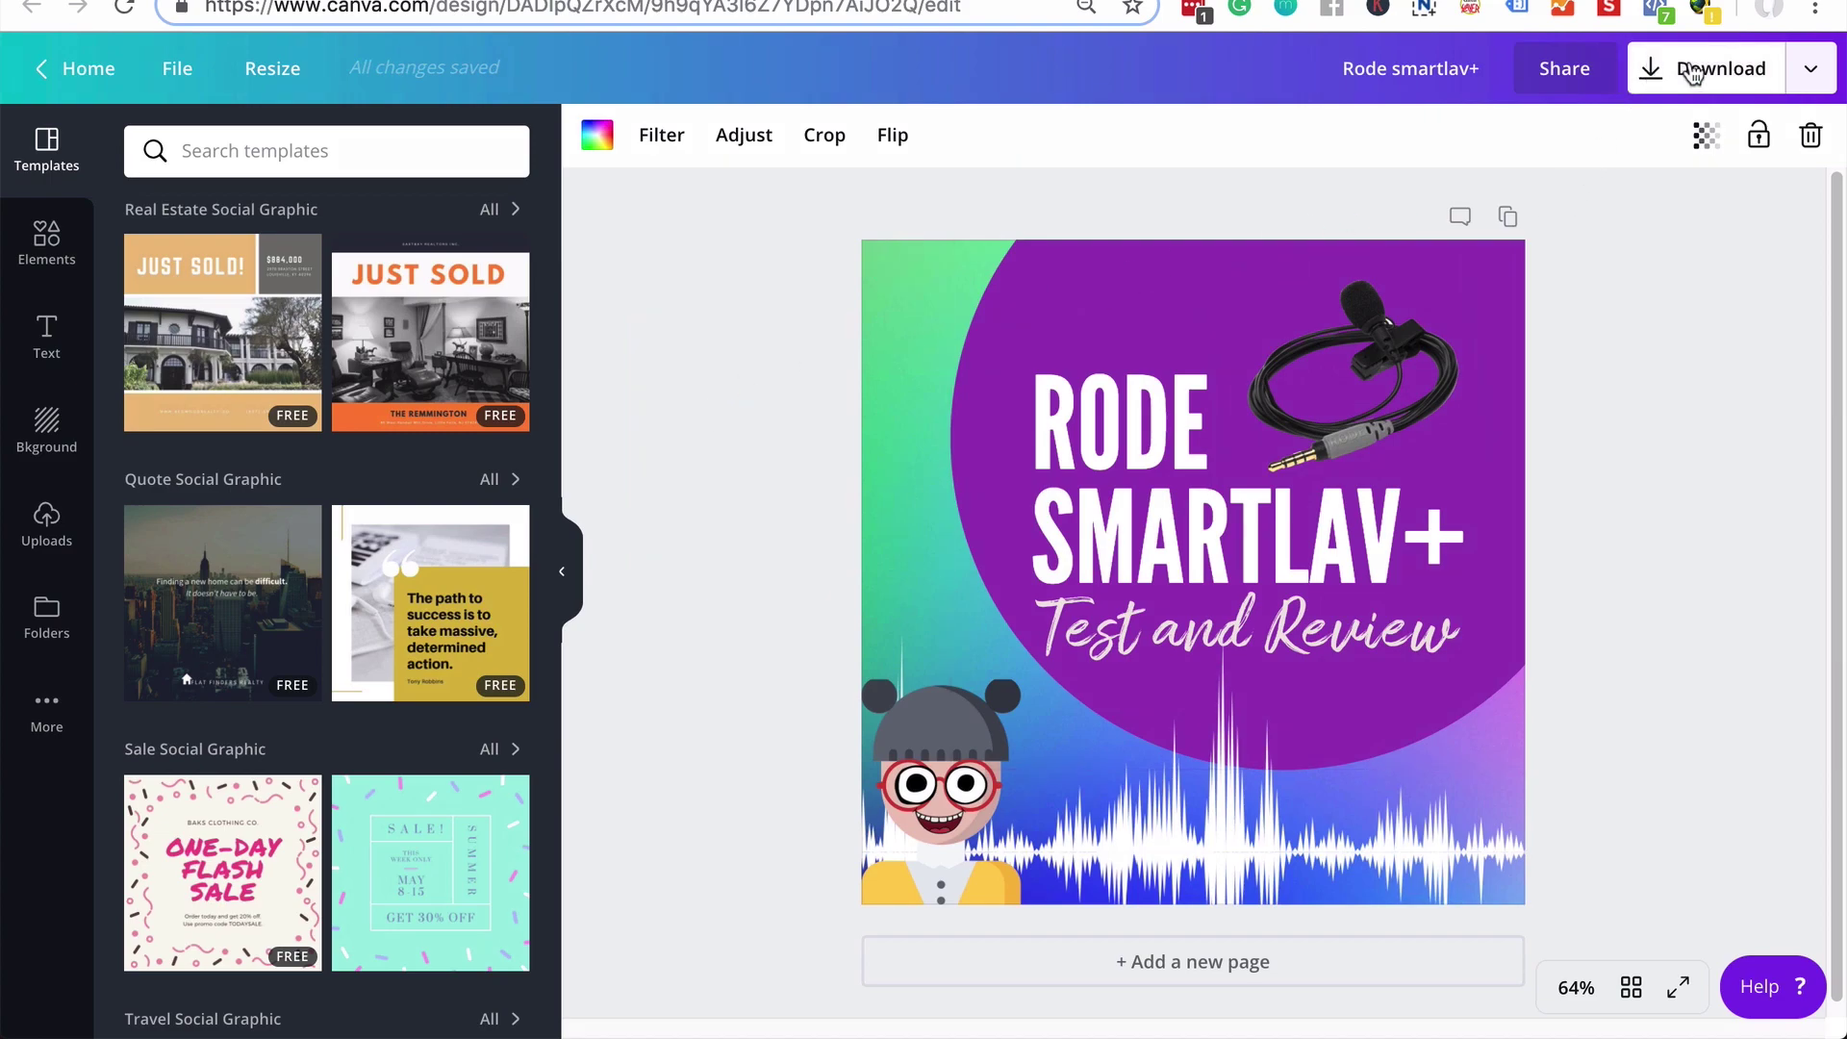
{"action": "left_click", "coordinate": [1811, 77]}
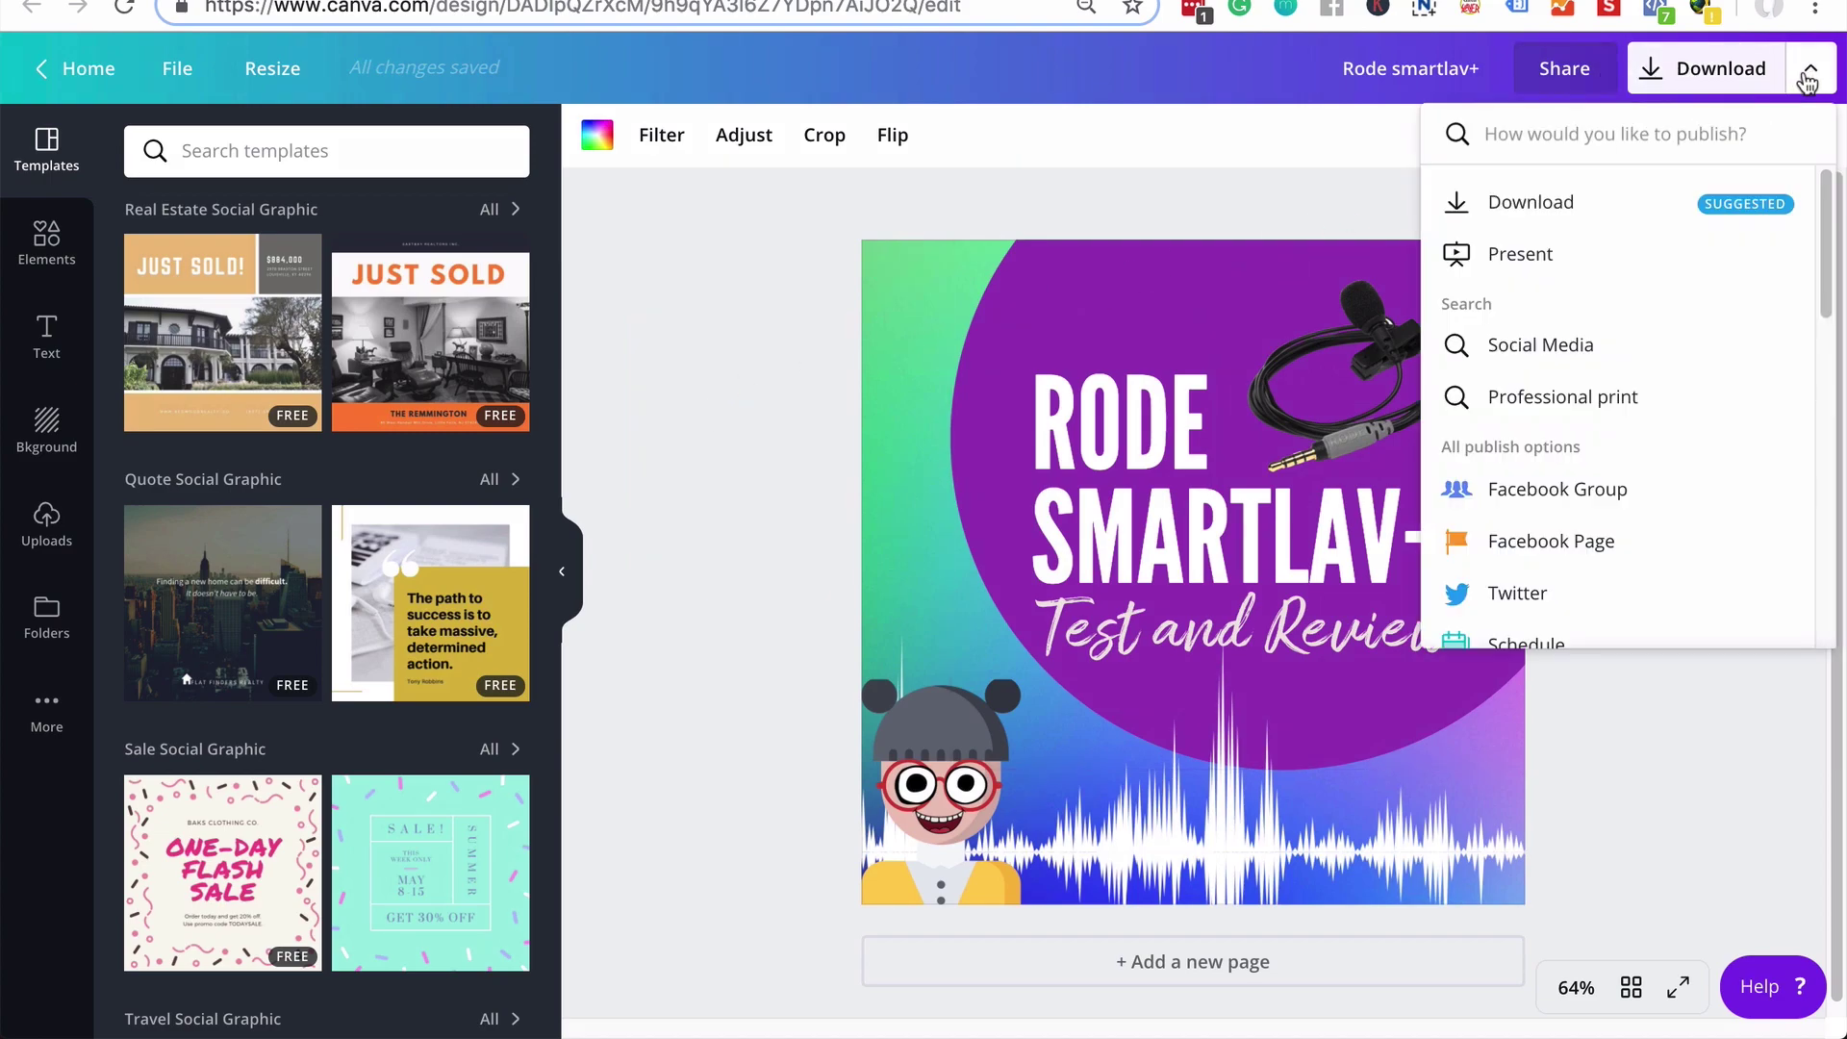
{"action": "type", "text": "sch"}
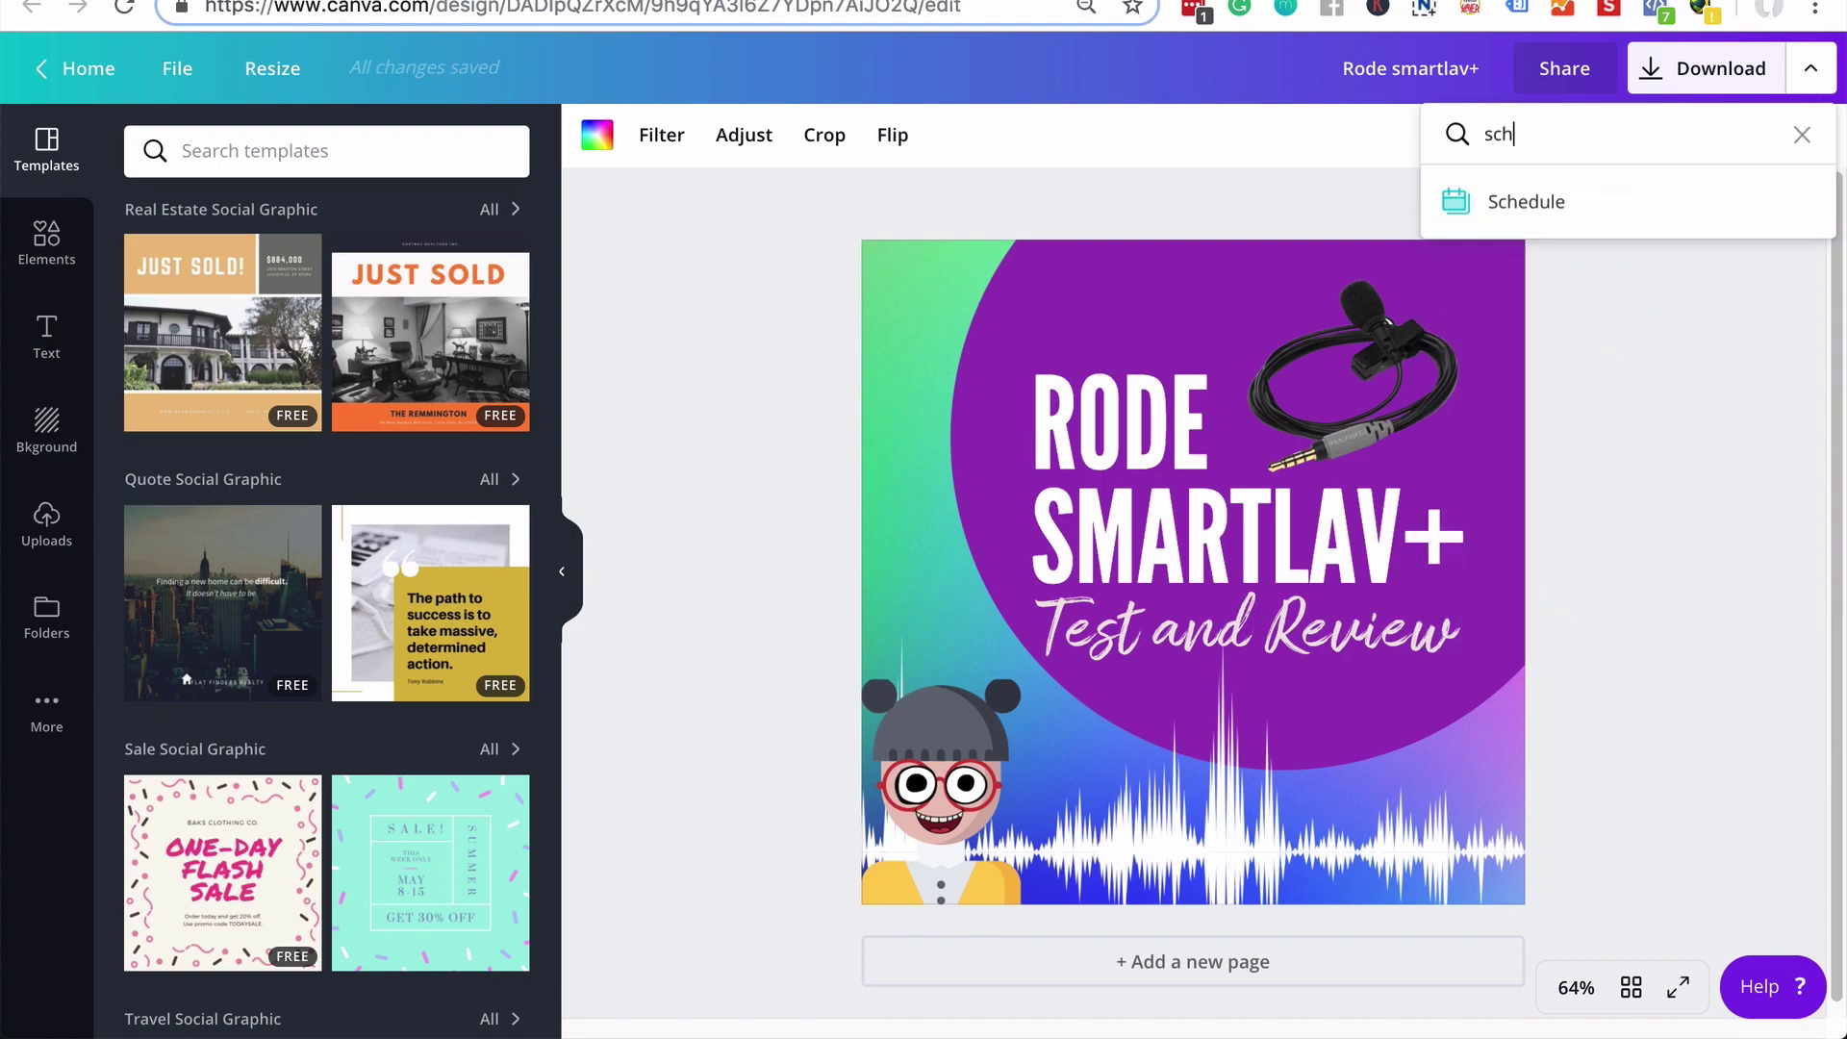
{"action": "left_click", "coordinate": [1590, 212]}
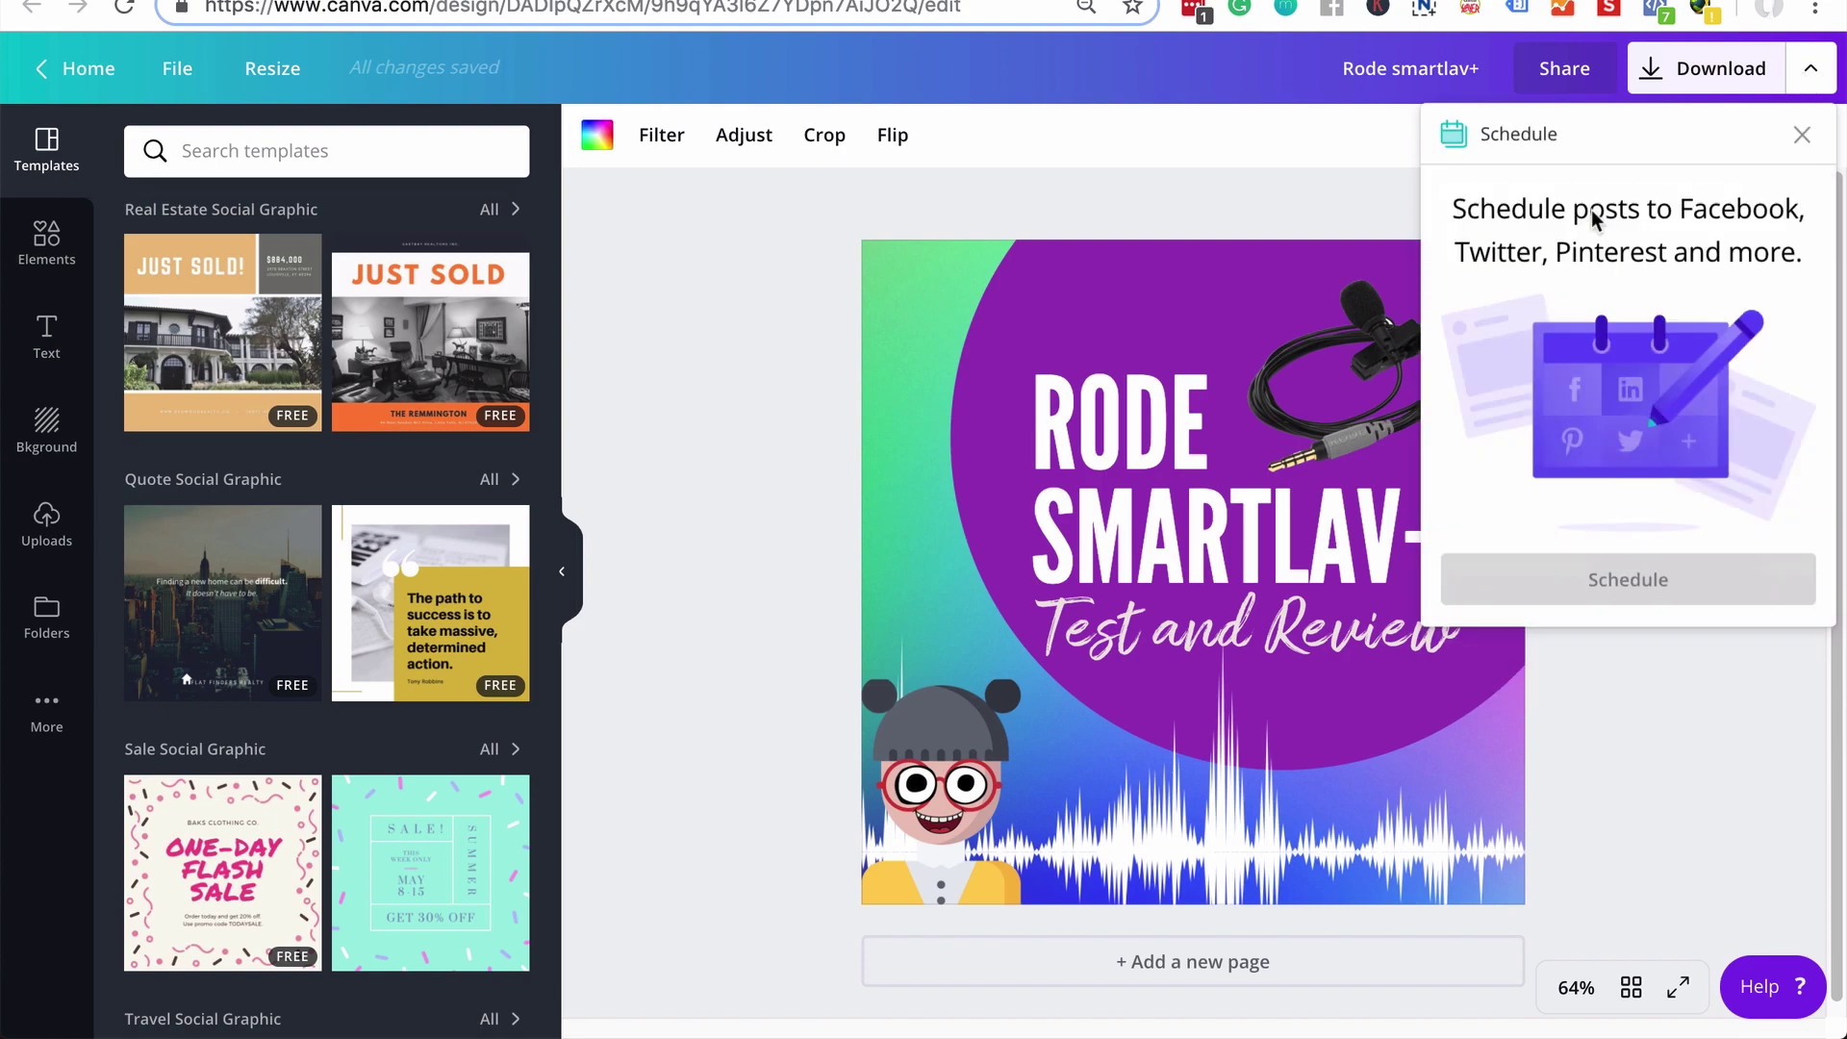
Start a scheduled post from the Rode smartlav+ design and place the cursor in its caption
{"action": "left_click", "coordinate": [1664, 581]}
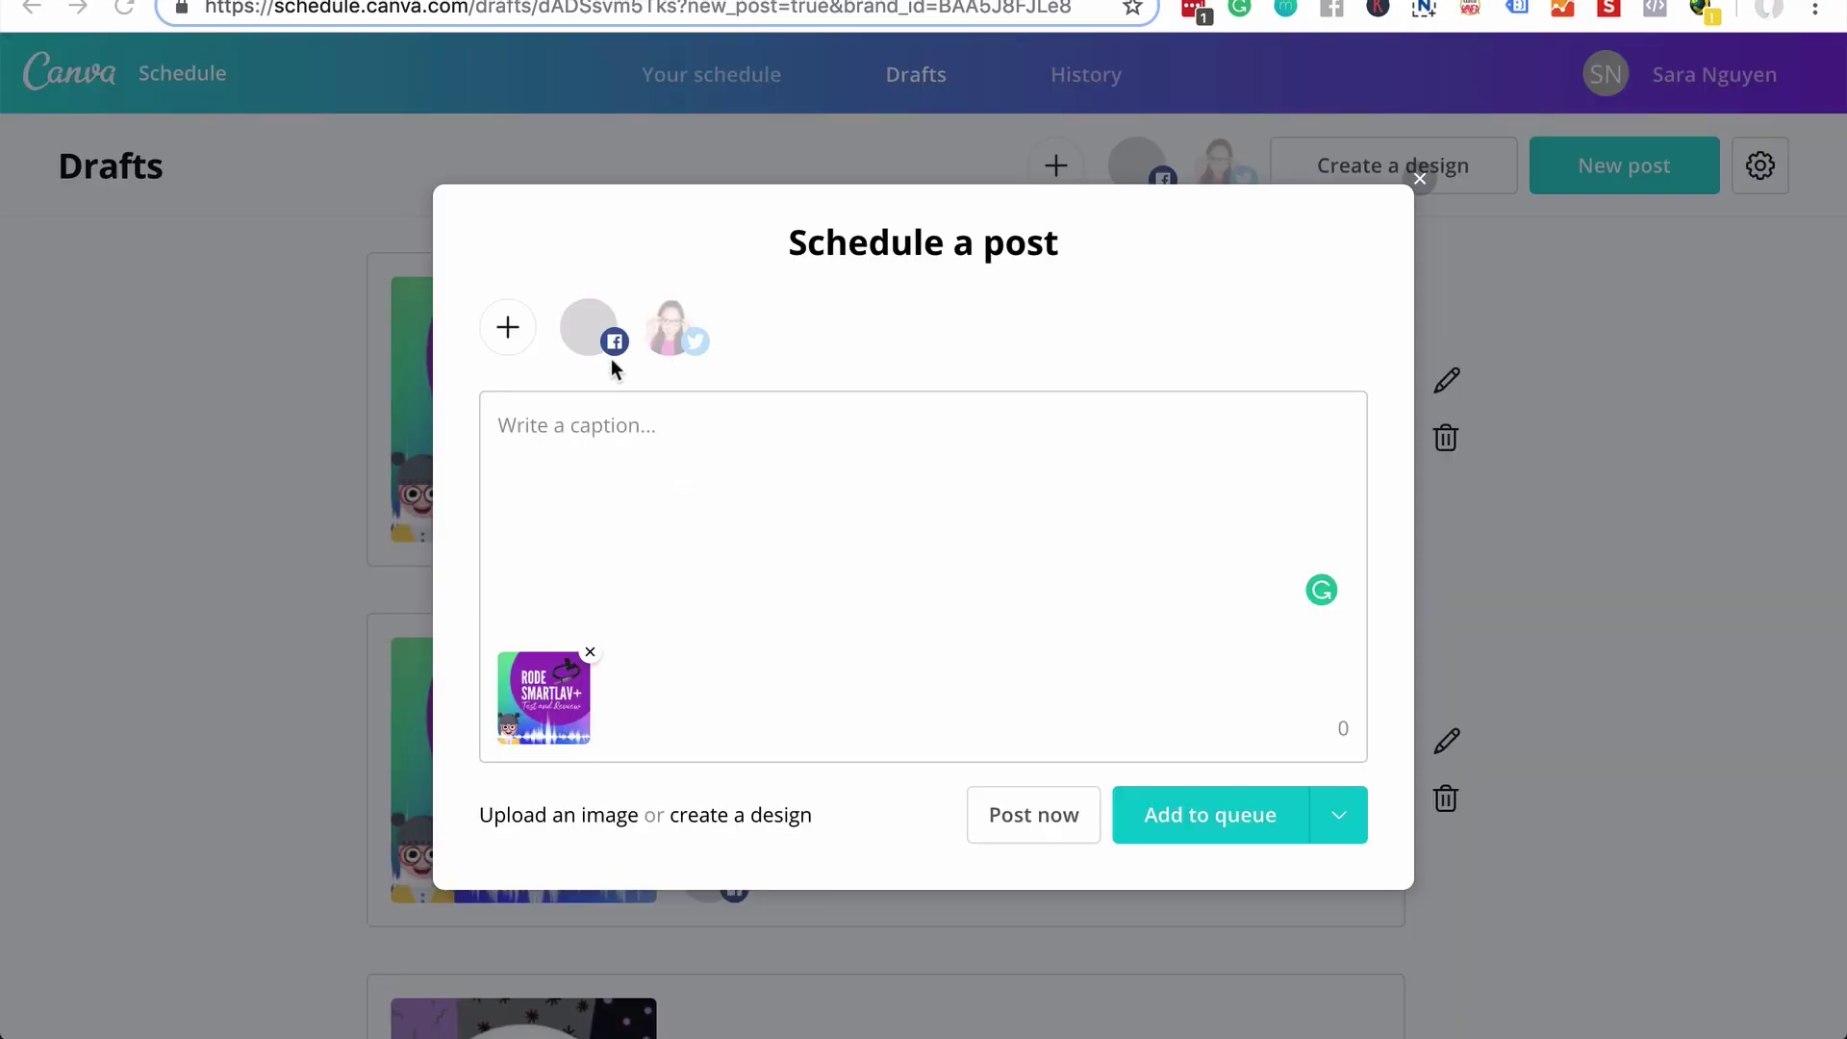
{"action": "left_click", "coordinate": [723, 471]}
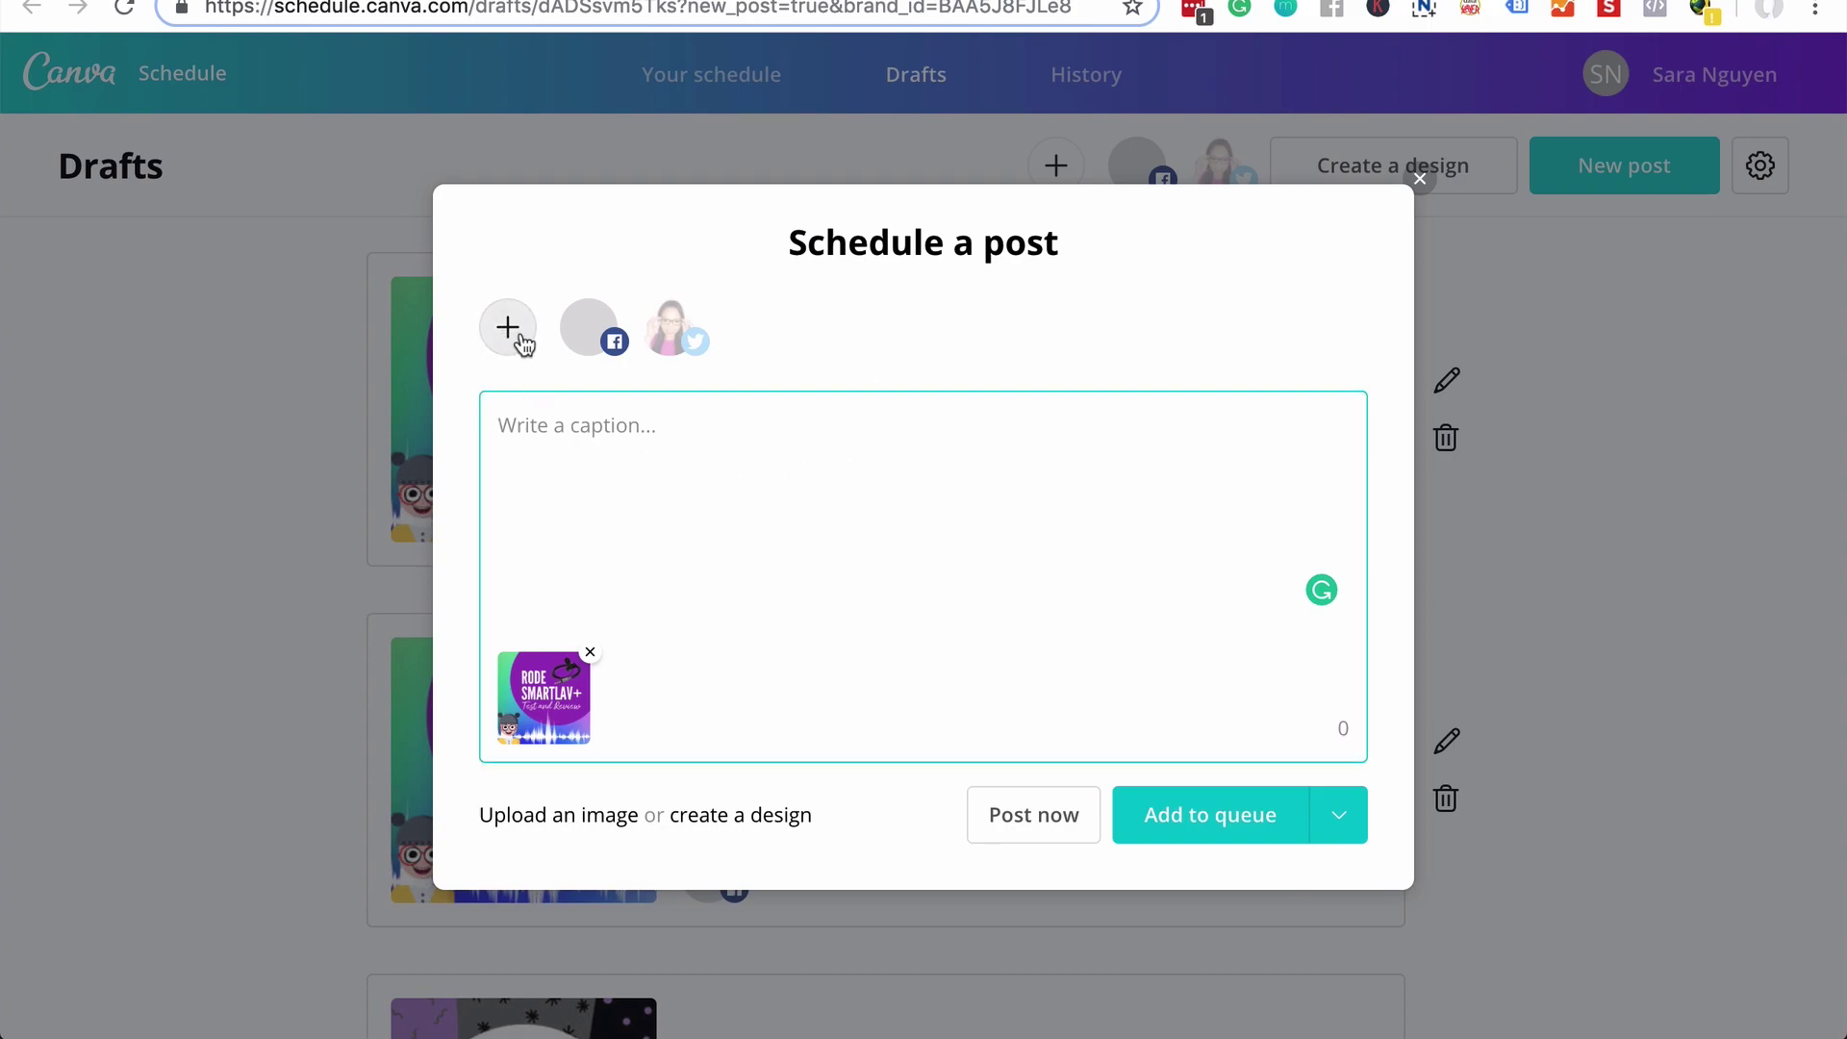
Try to connect a Pinterest account to the scheduler, and close its login window and the account options
{"action": "left_click", "coordinate": [509, 344]}
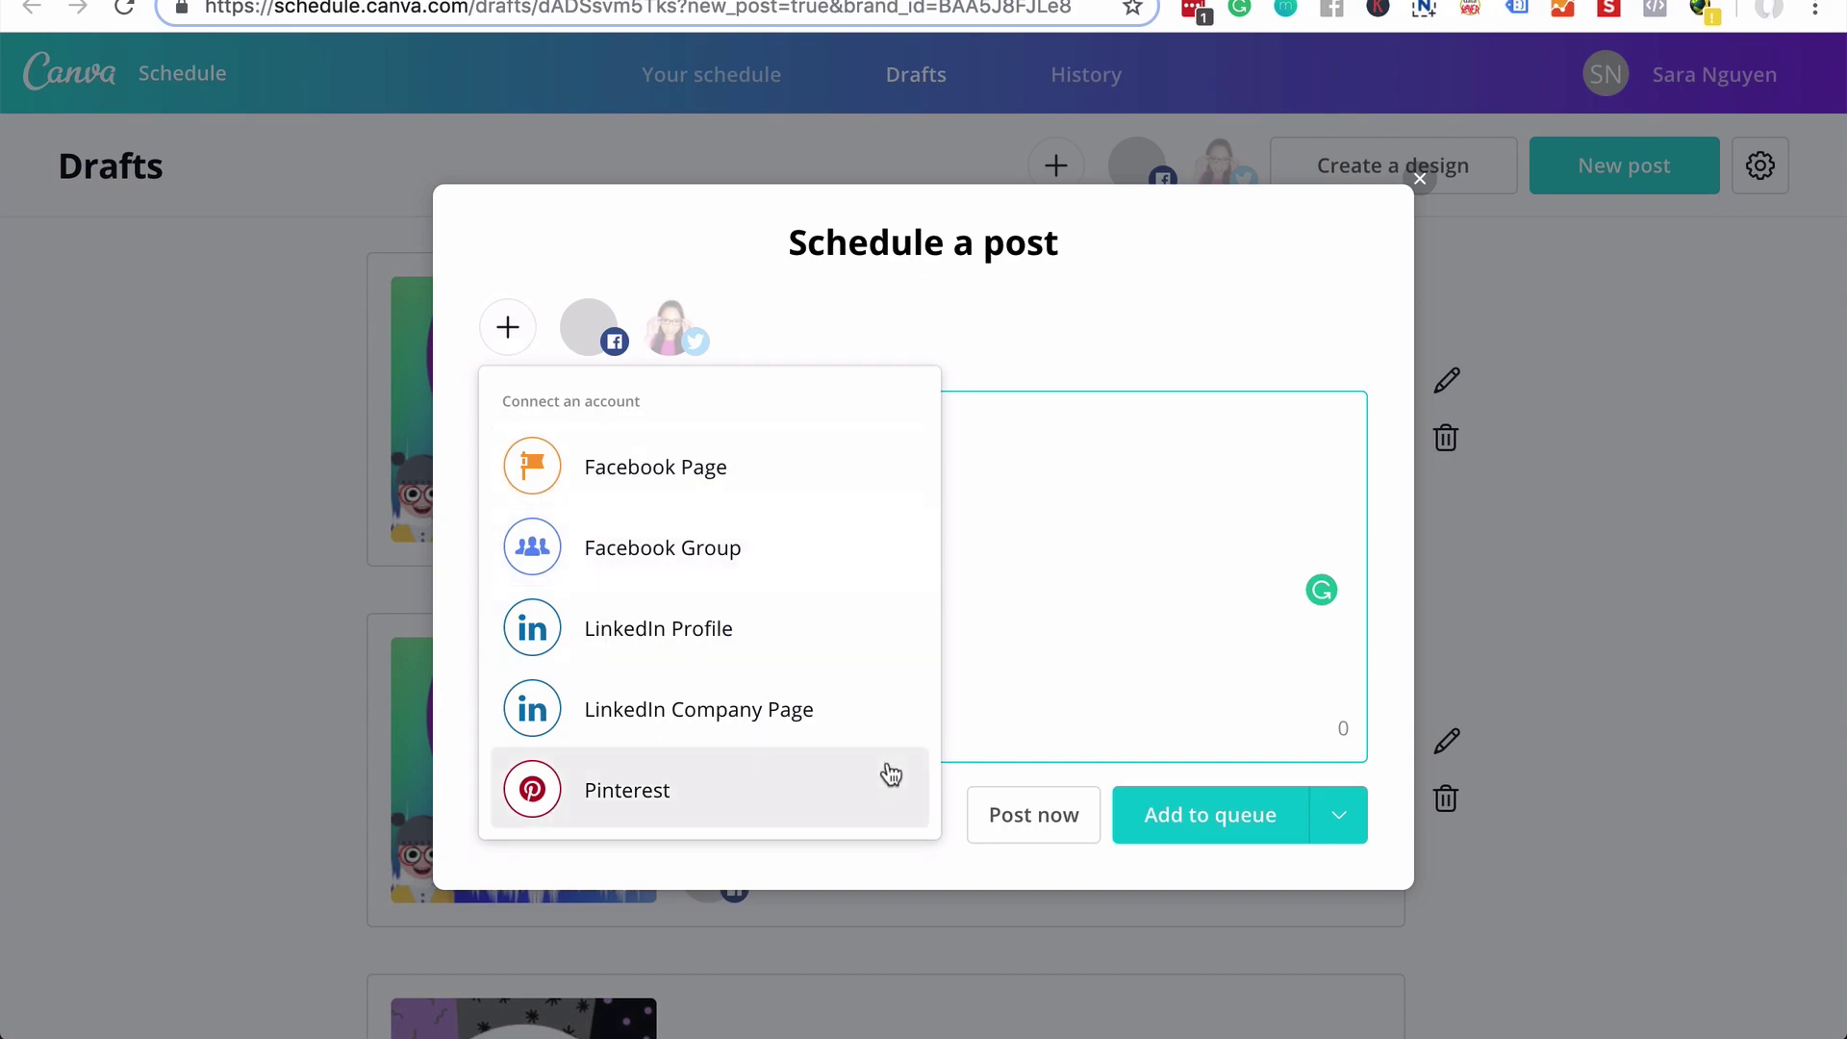
{"action": "left_click", "coordinate": [797, 794]}
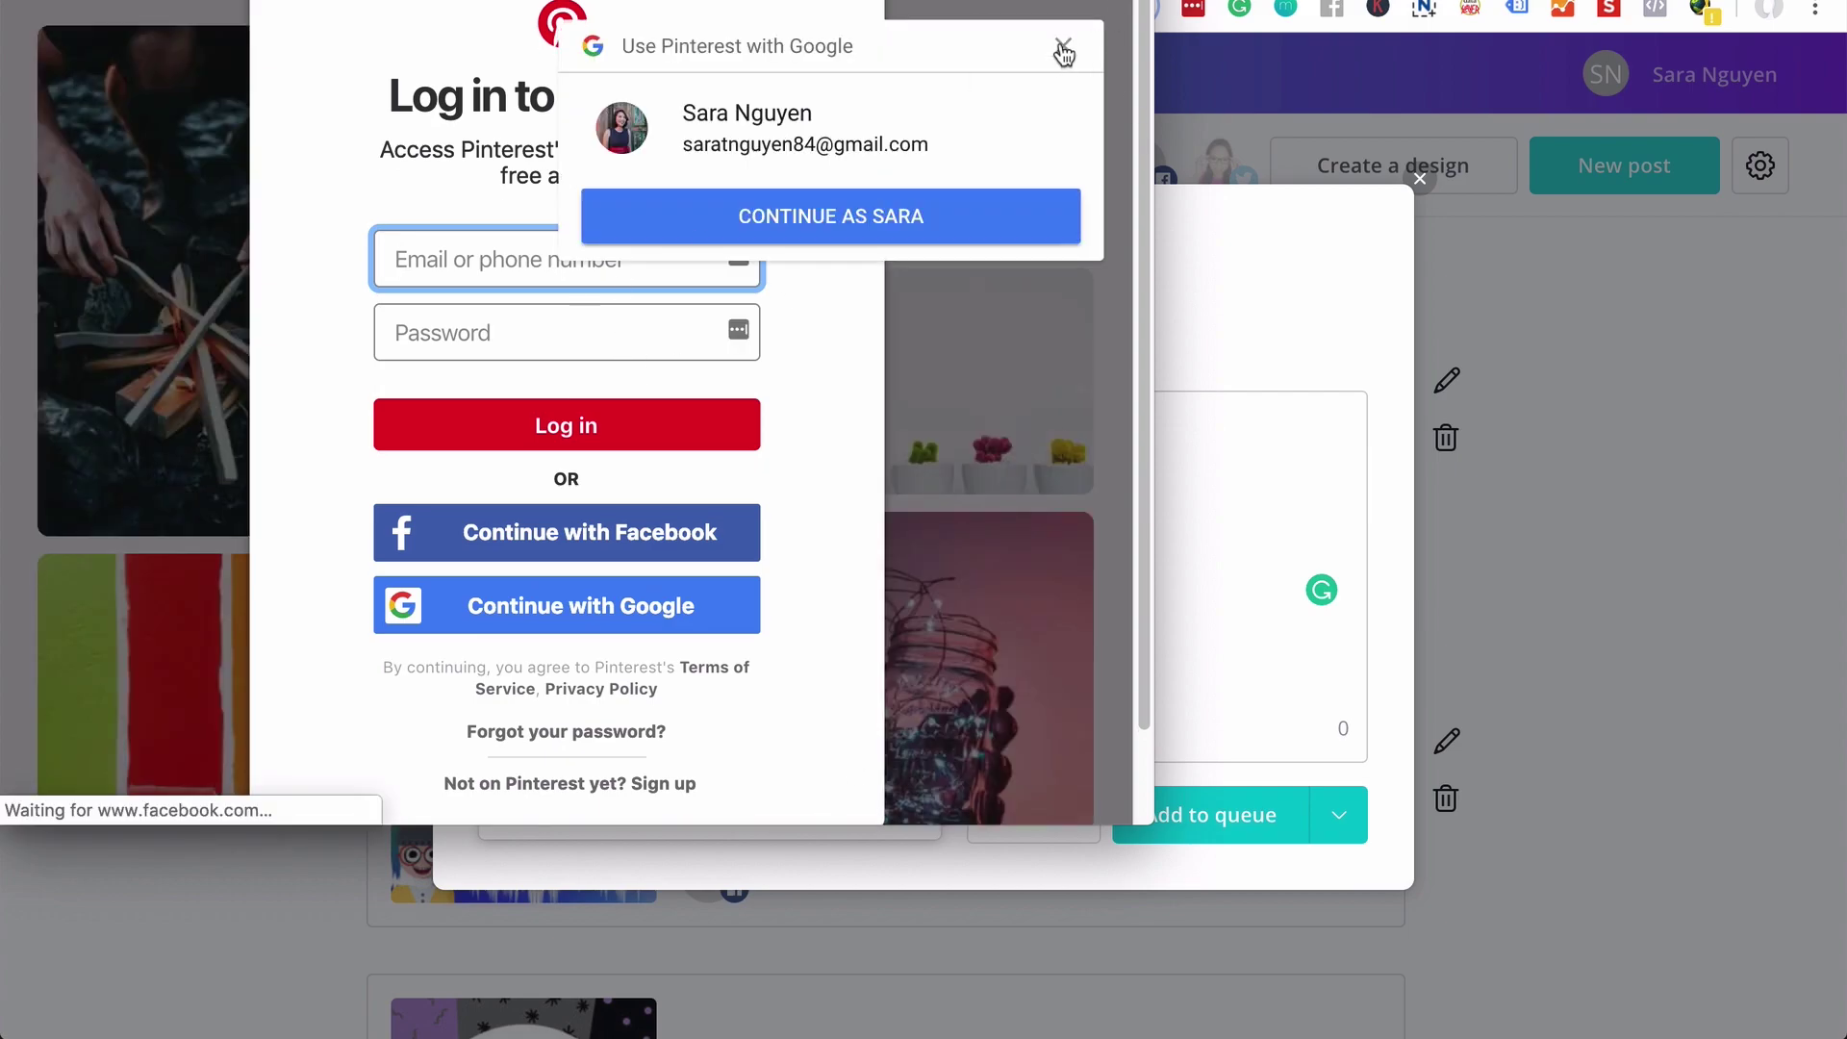
{"action": "left_click", "coordinate": [1063, 46]}
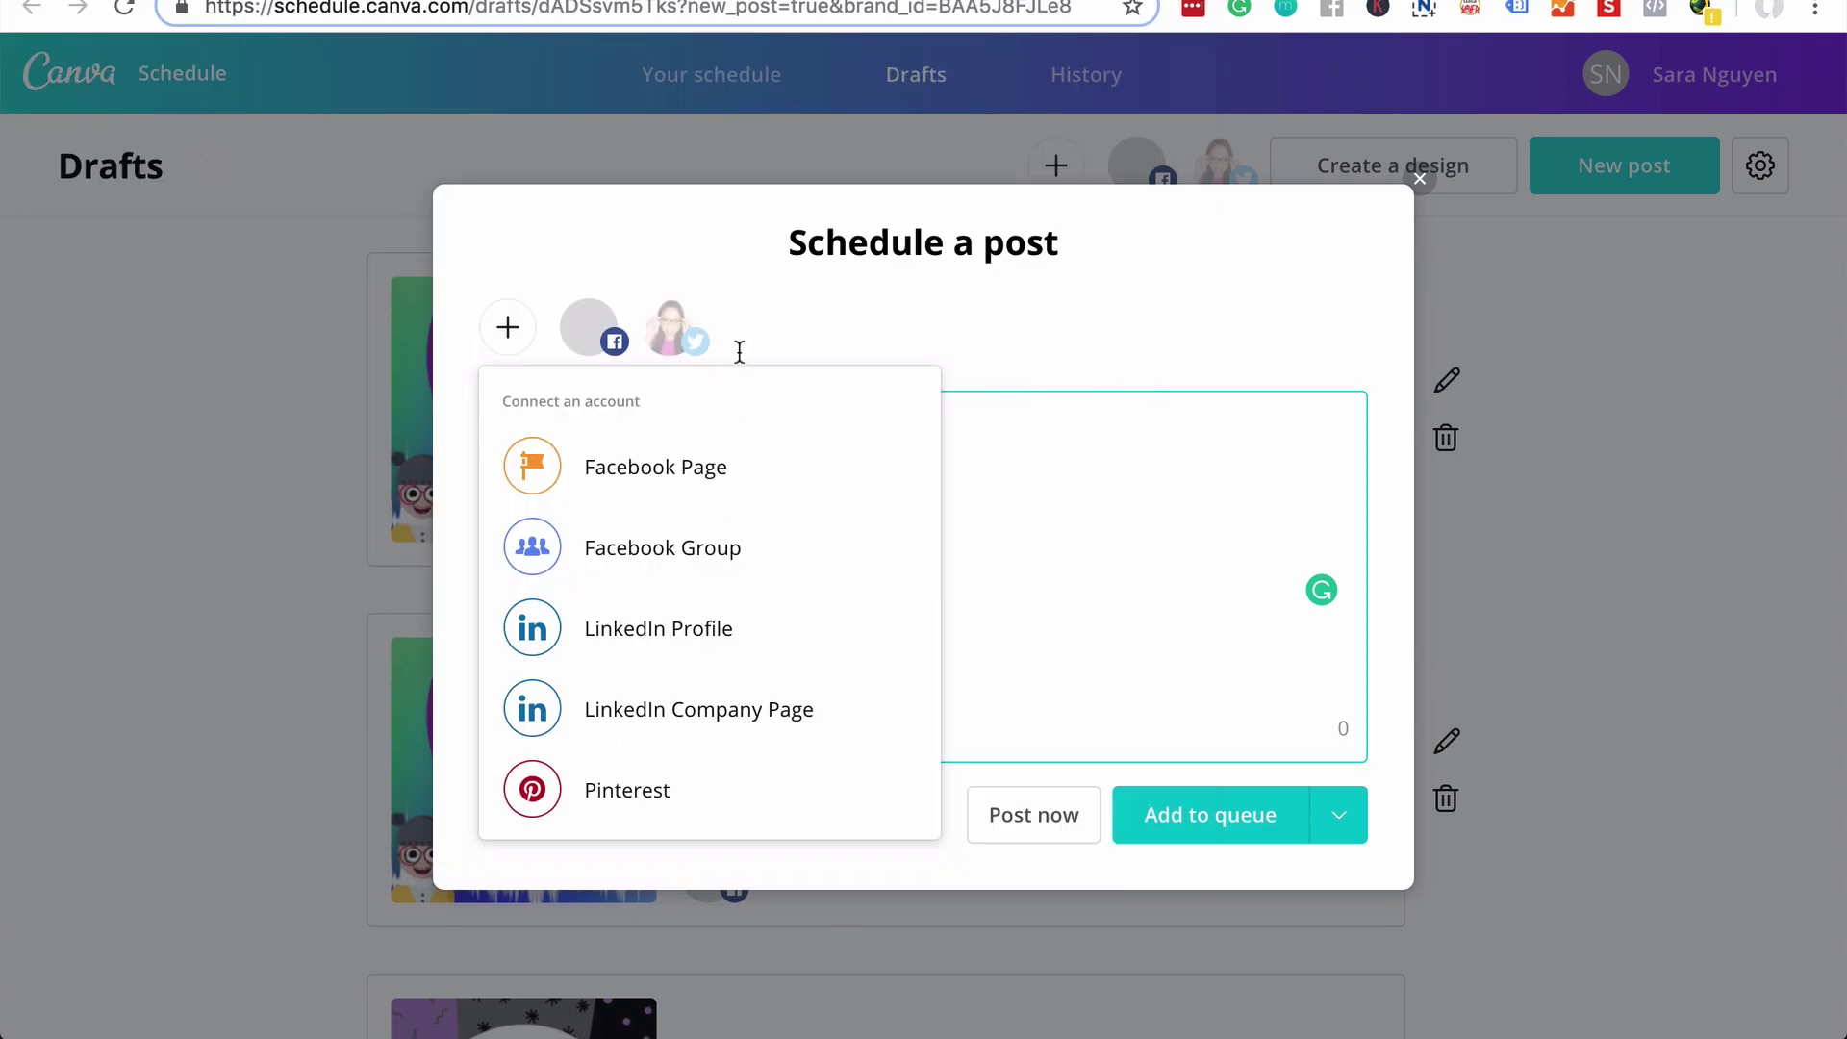
{"action": "left_click", "coordinate": [532, 333]}
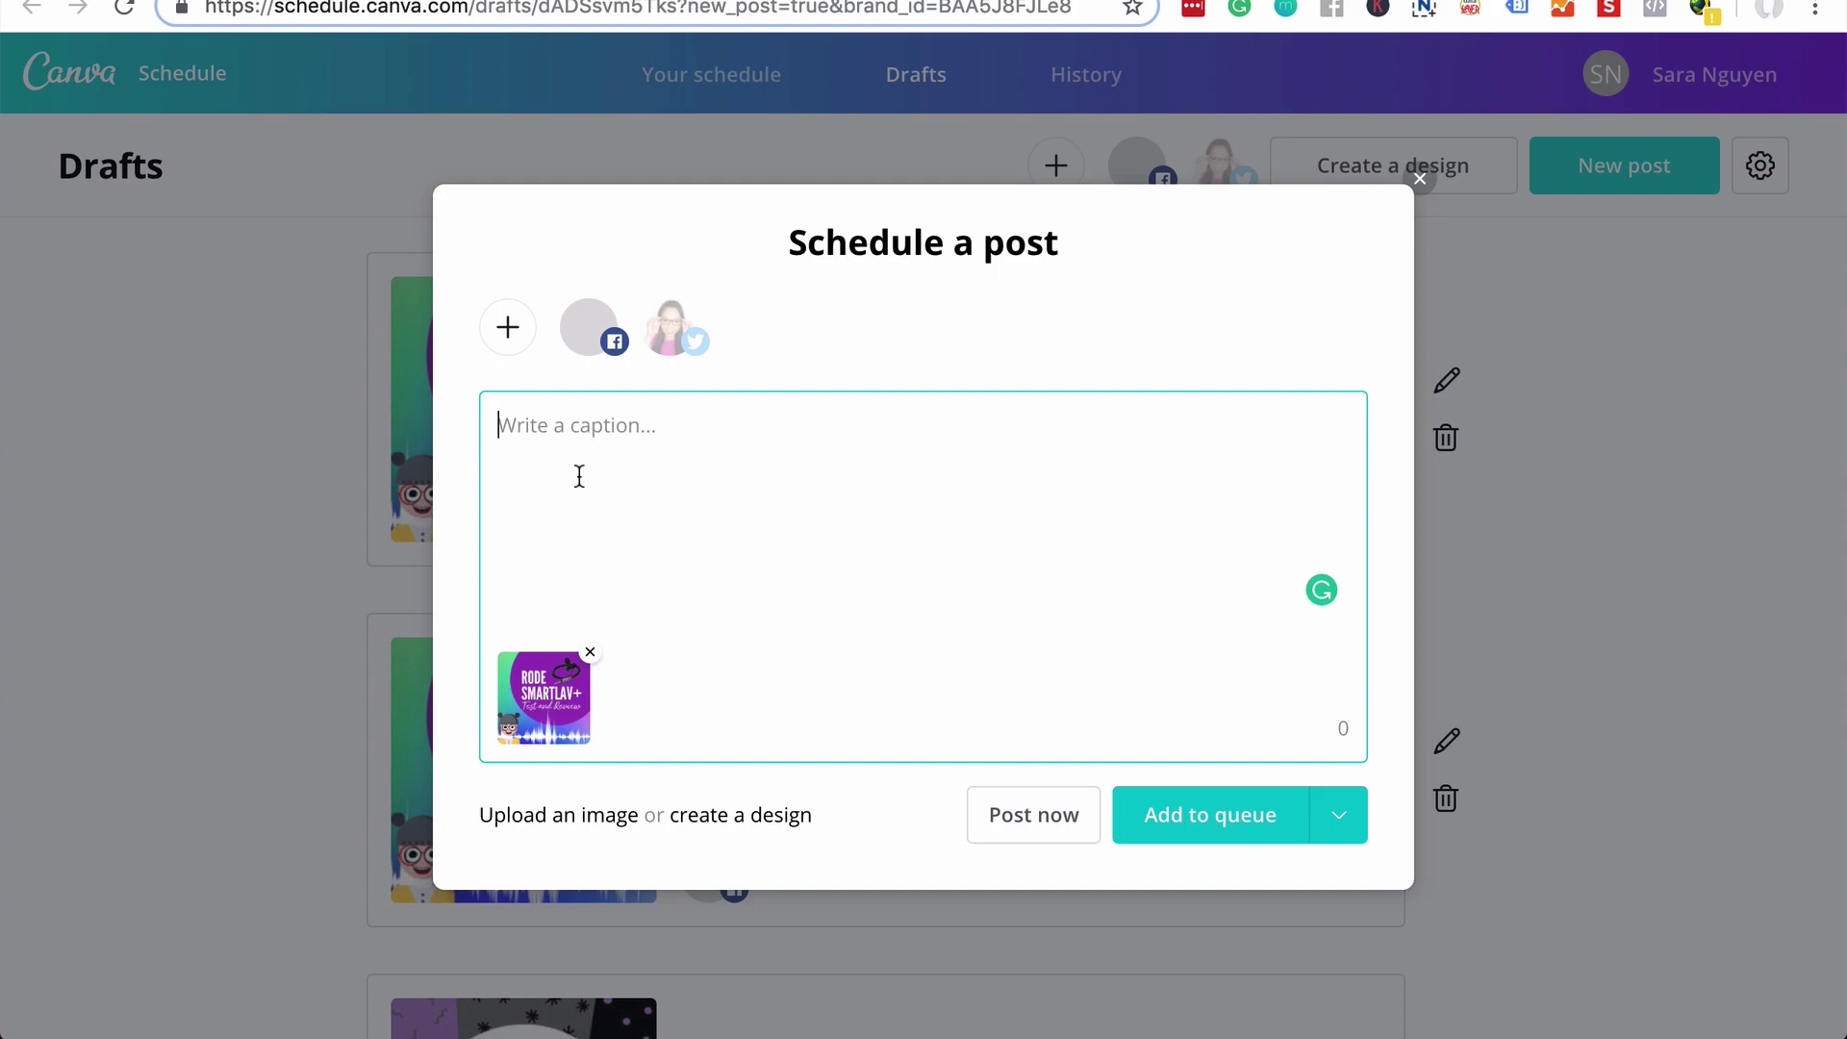
Write the caption "demo text for demo." and toggle the Facebook account off and back on for the post
{"action": "type", "text": "demo te"}
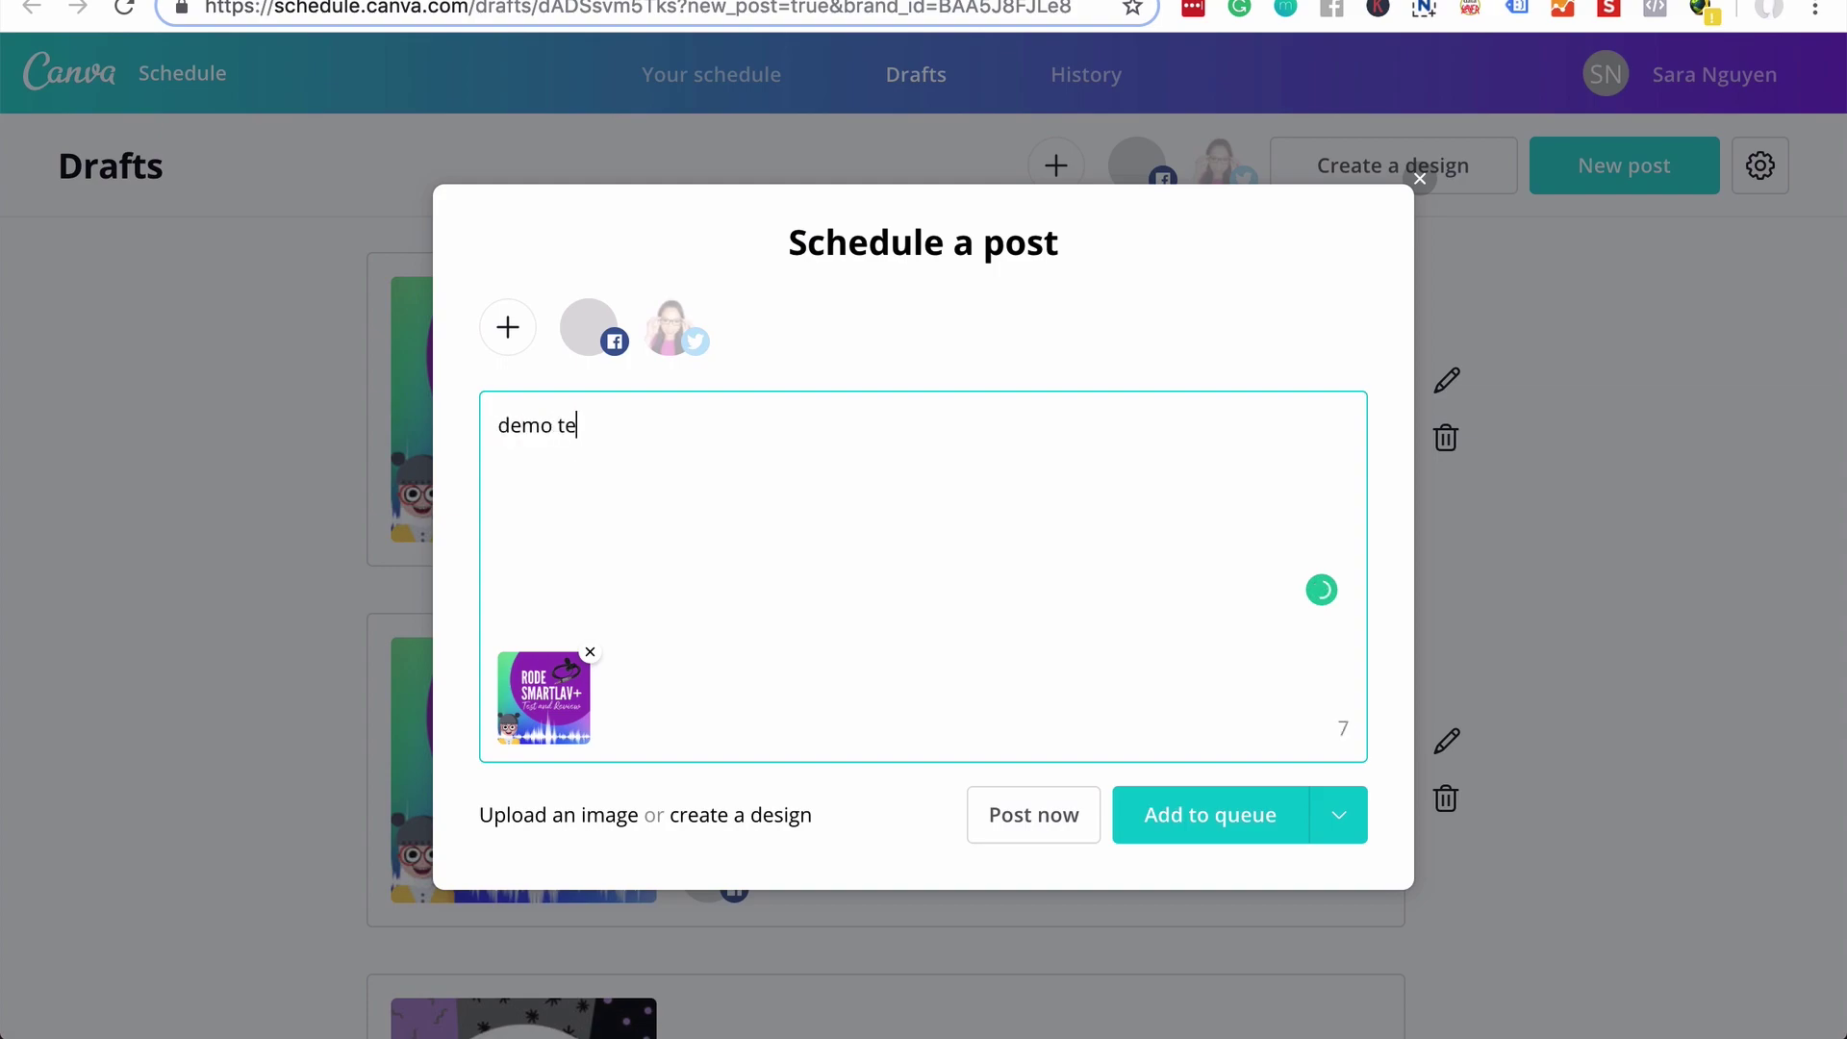
{"action": "type", "text": "xt for demo."}
{"action": "left_click", "coordinate": [602, 351]}
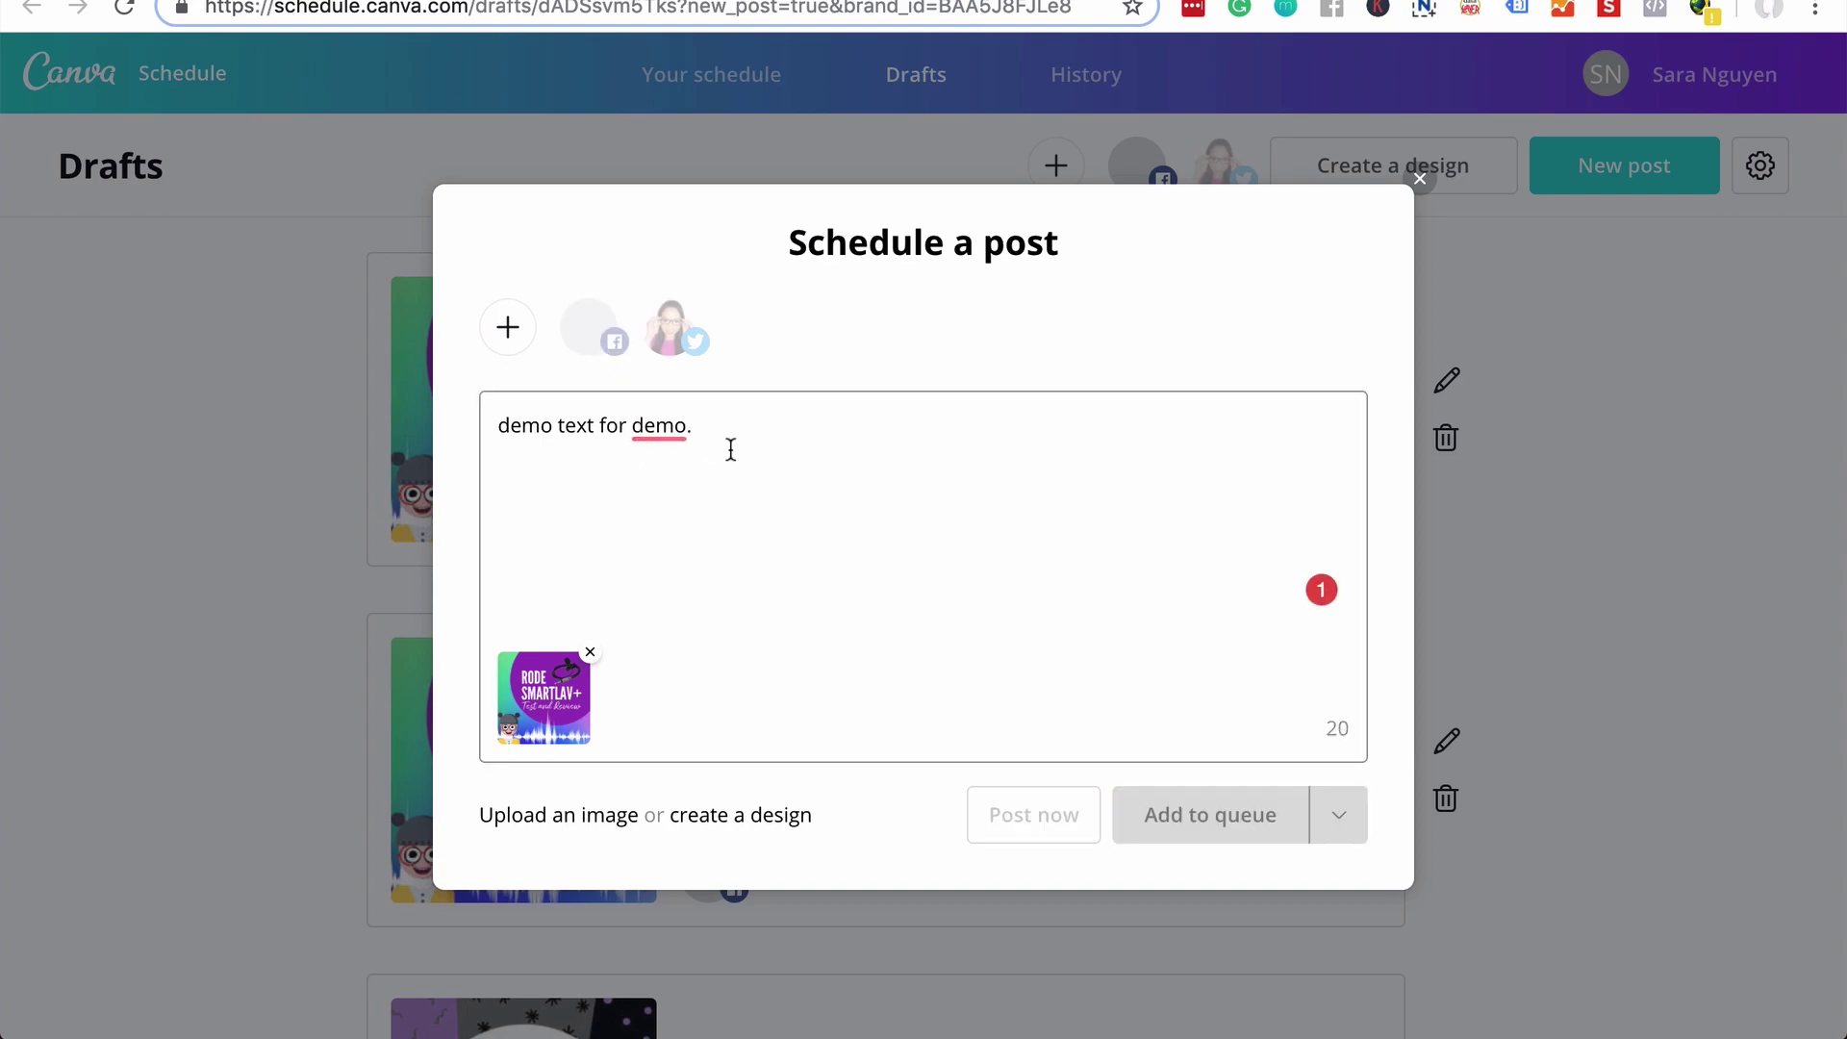
{"action": "left_click", "coordinate": [597, 348]}
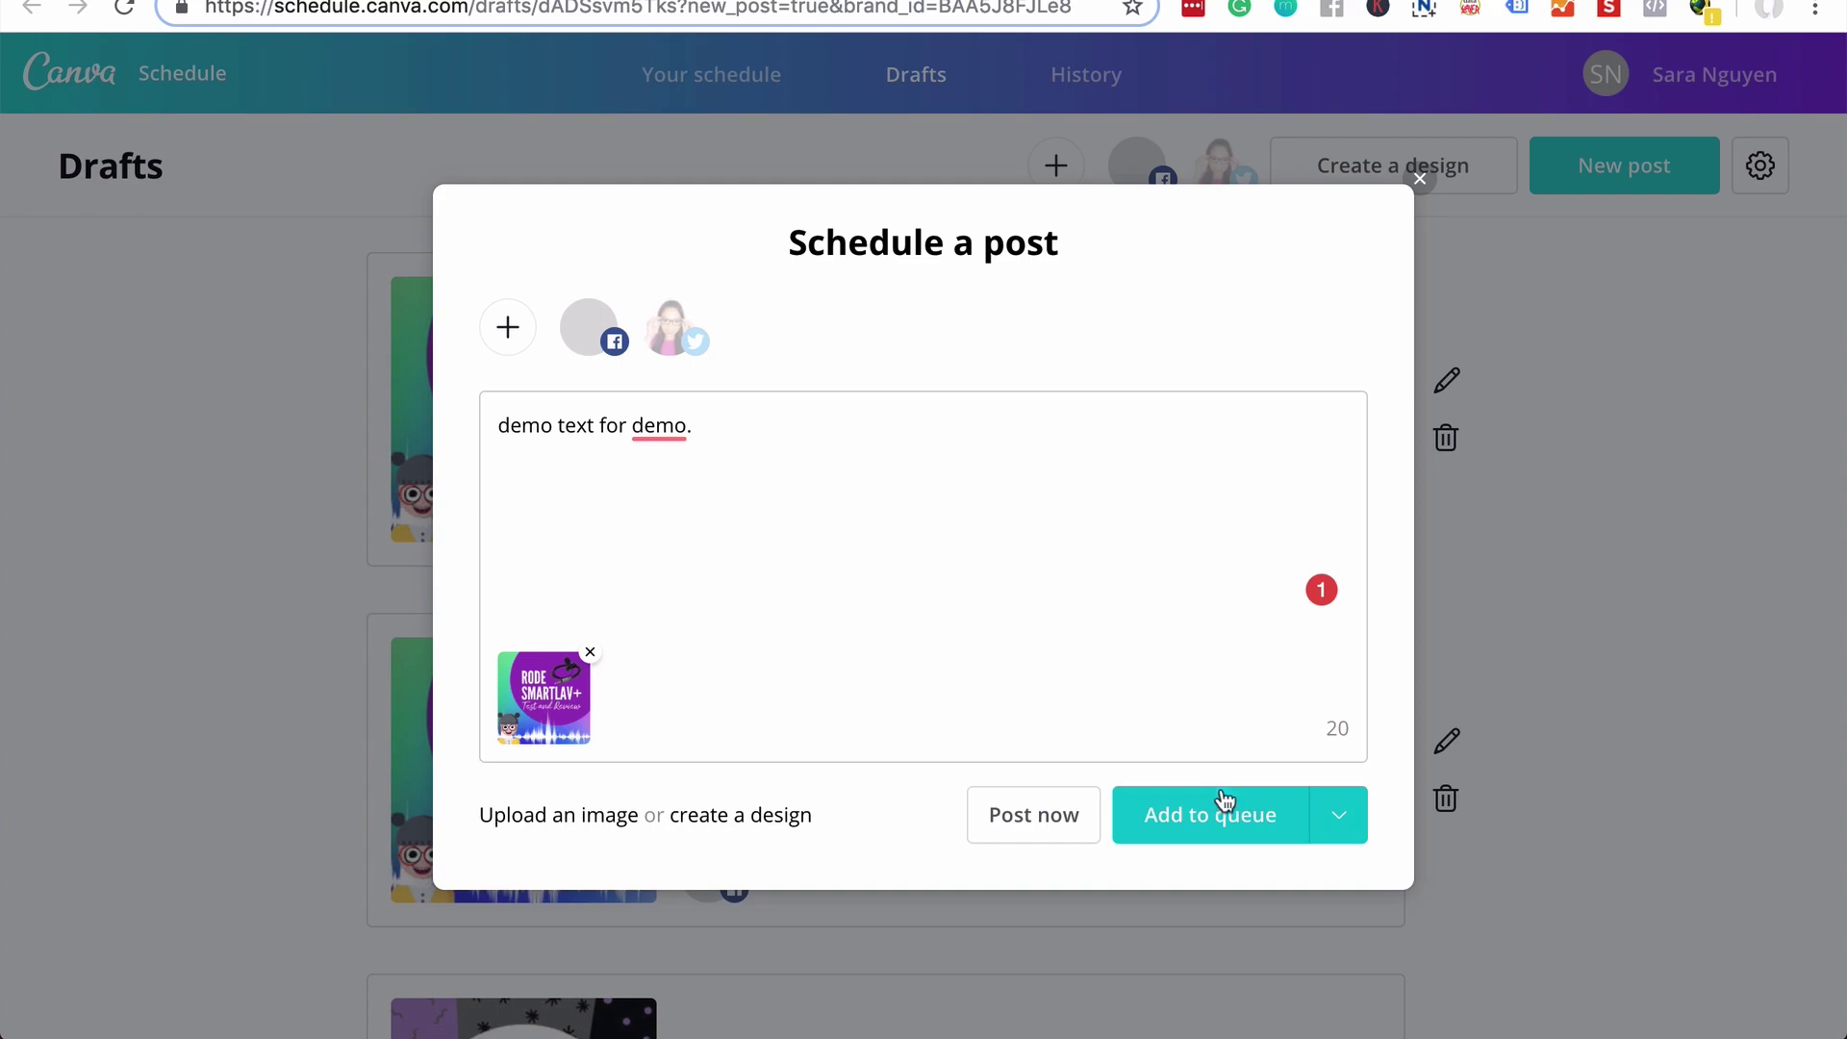
Schedule the post for February 28, 2019 at 11:00 PM
{"action": "left_click", "coordinate": [1339, 818]}
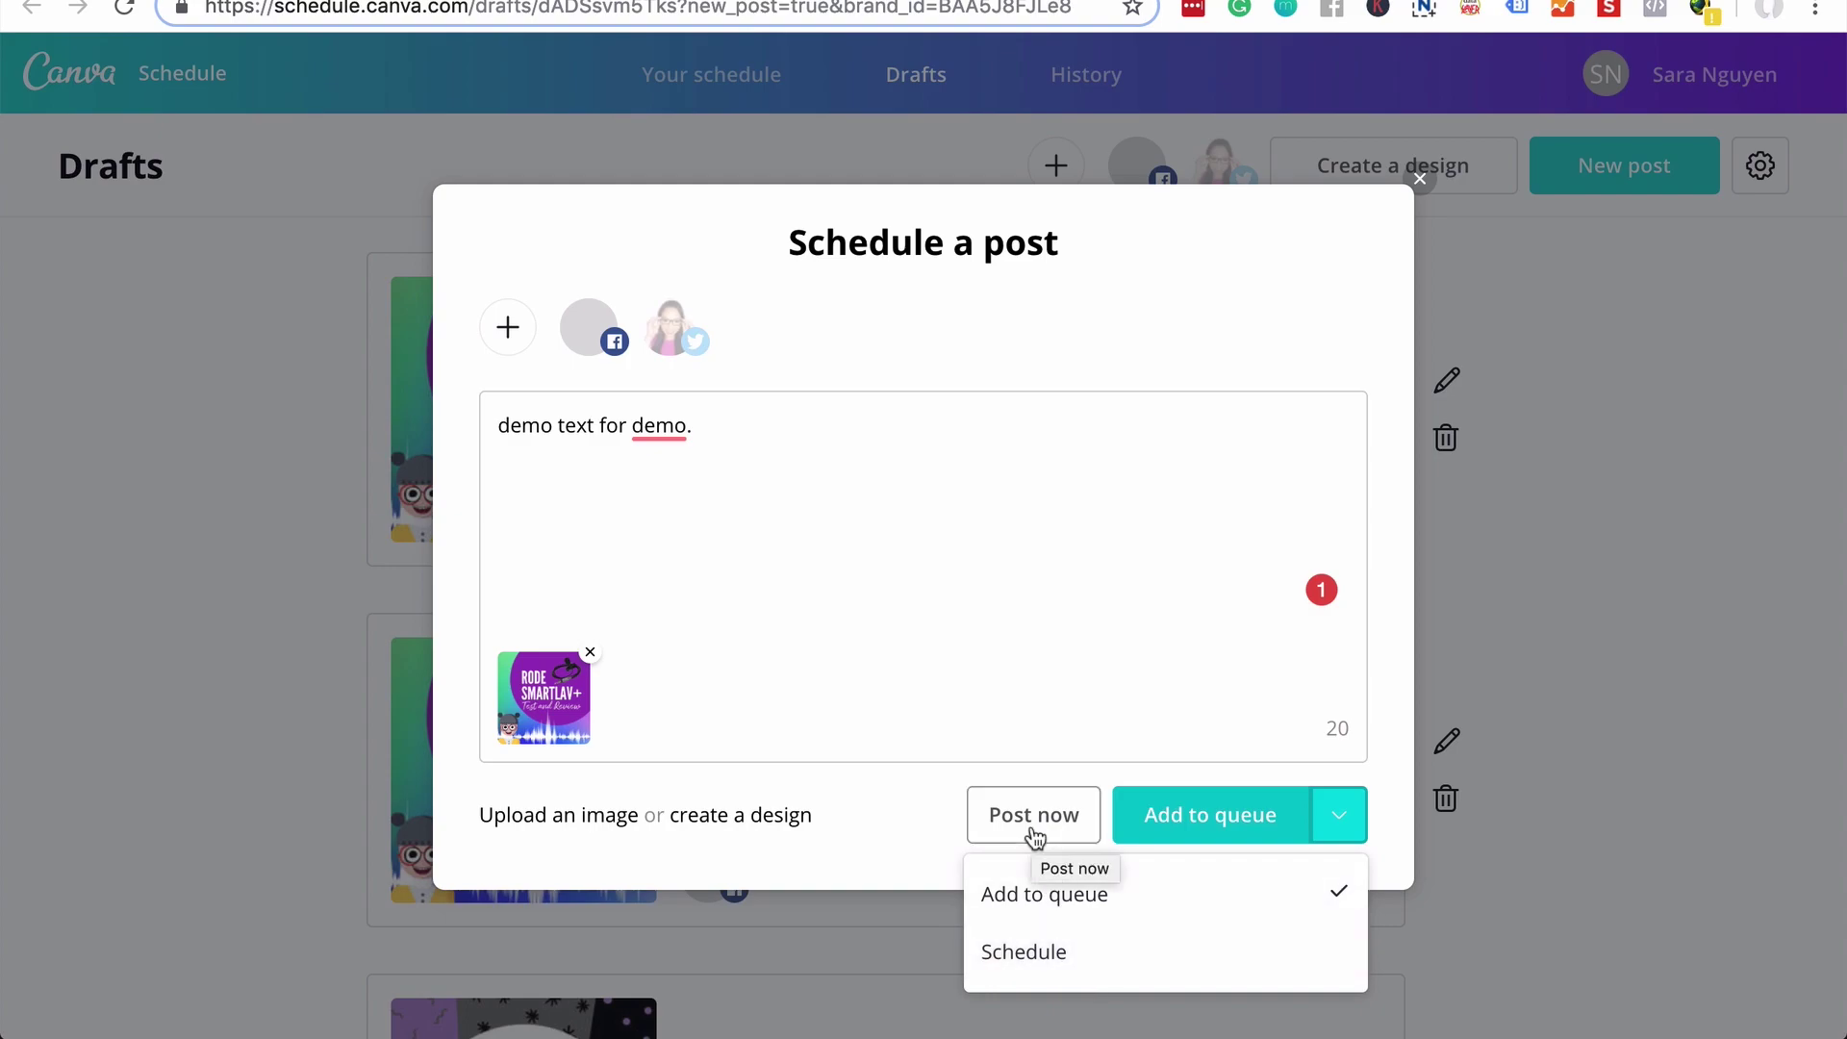
{"action": "left_click", "coordinate": [1068, 964]}
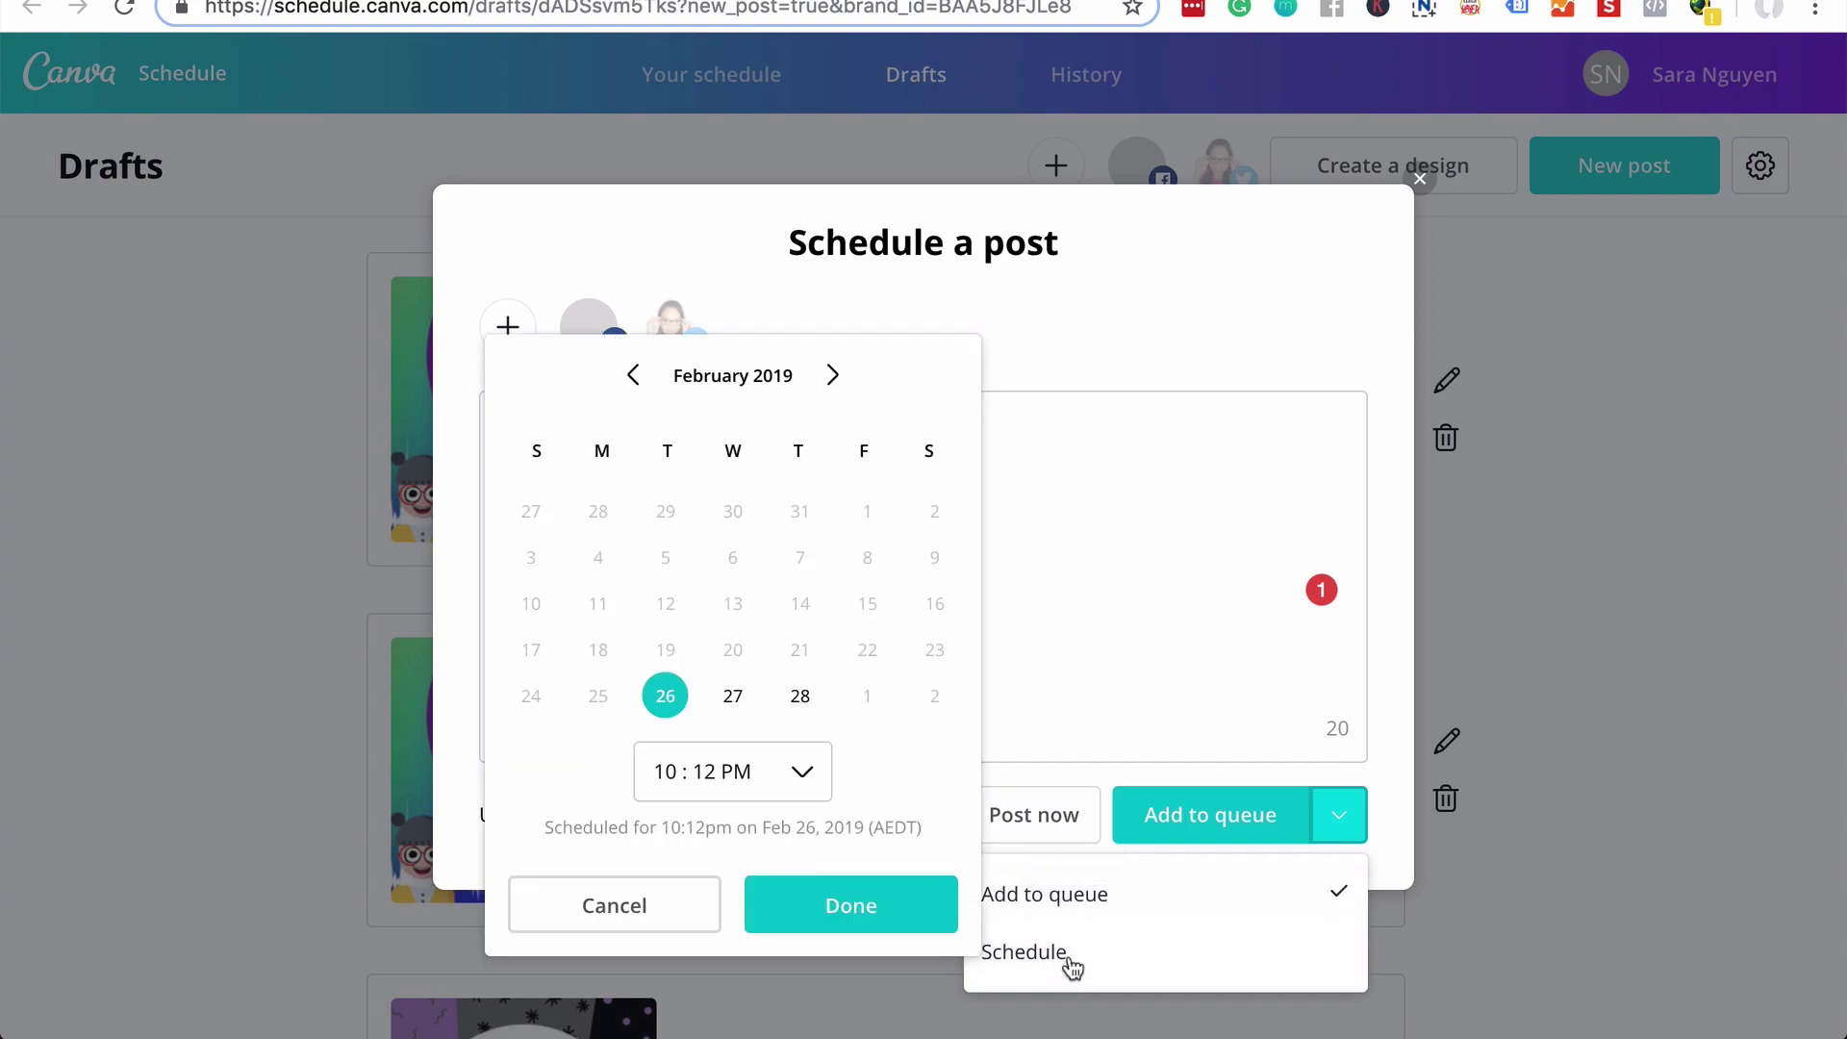
{"action": "left_click", "coordinate": [800, 698]}
{"action": "left_click", "coordinate": [805, 776]}
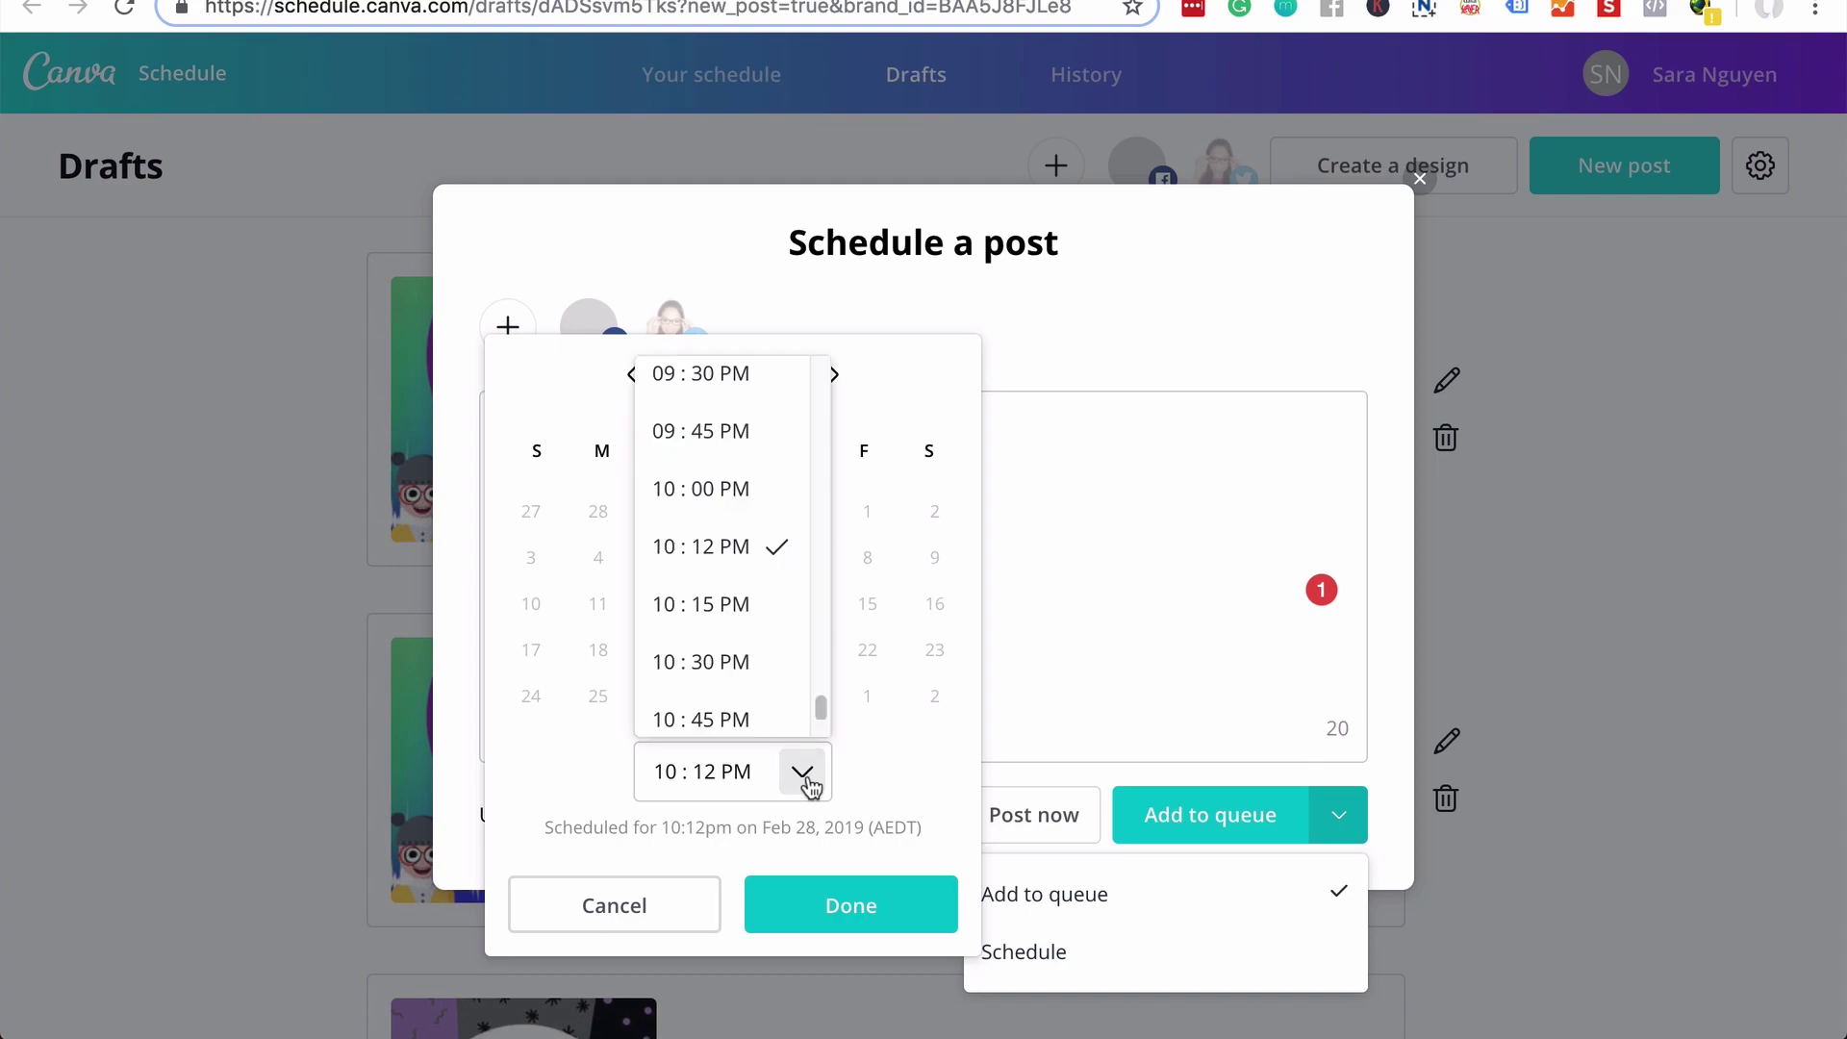
{"action": "scroll", "coordinate": [779, 712], "scroll_direction": "down", "scroll_amount": 1}
{"action": "left_click", "coordinate": [769, 719]}
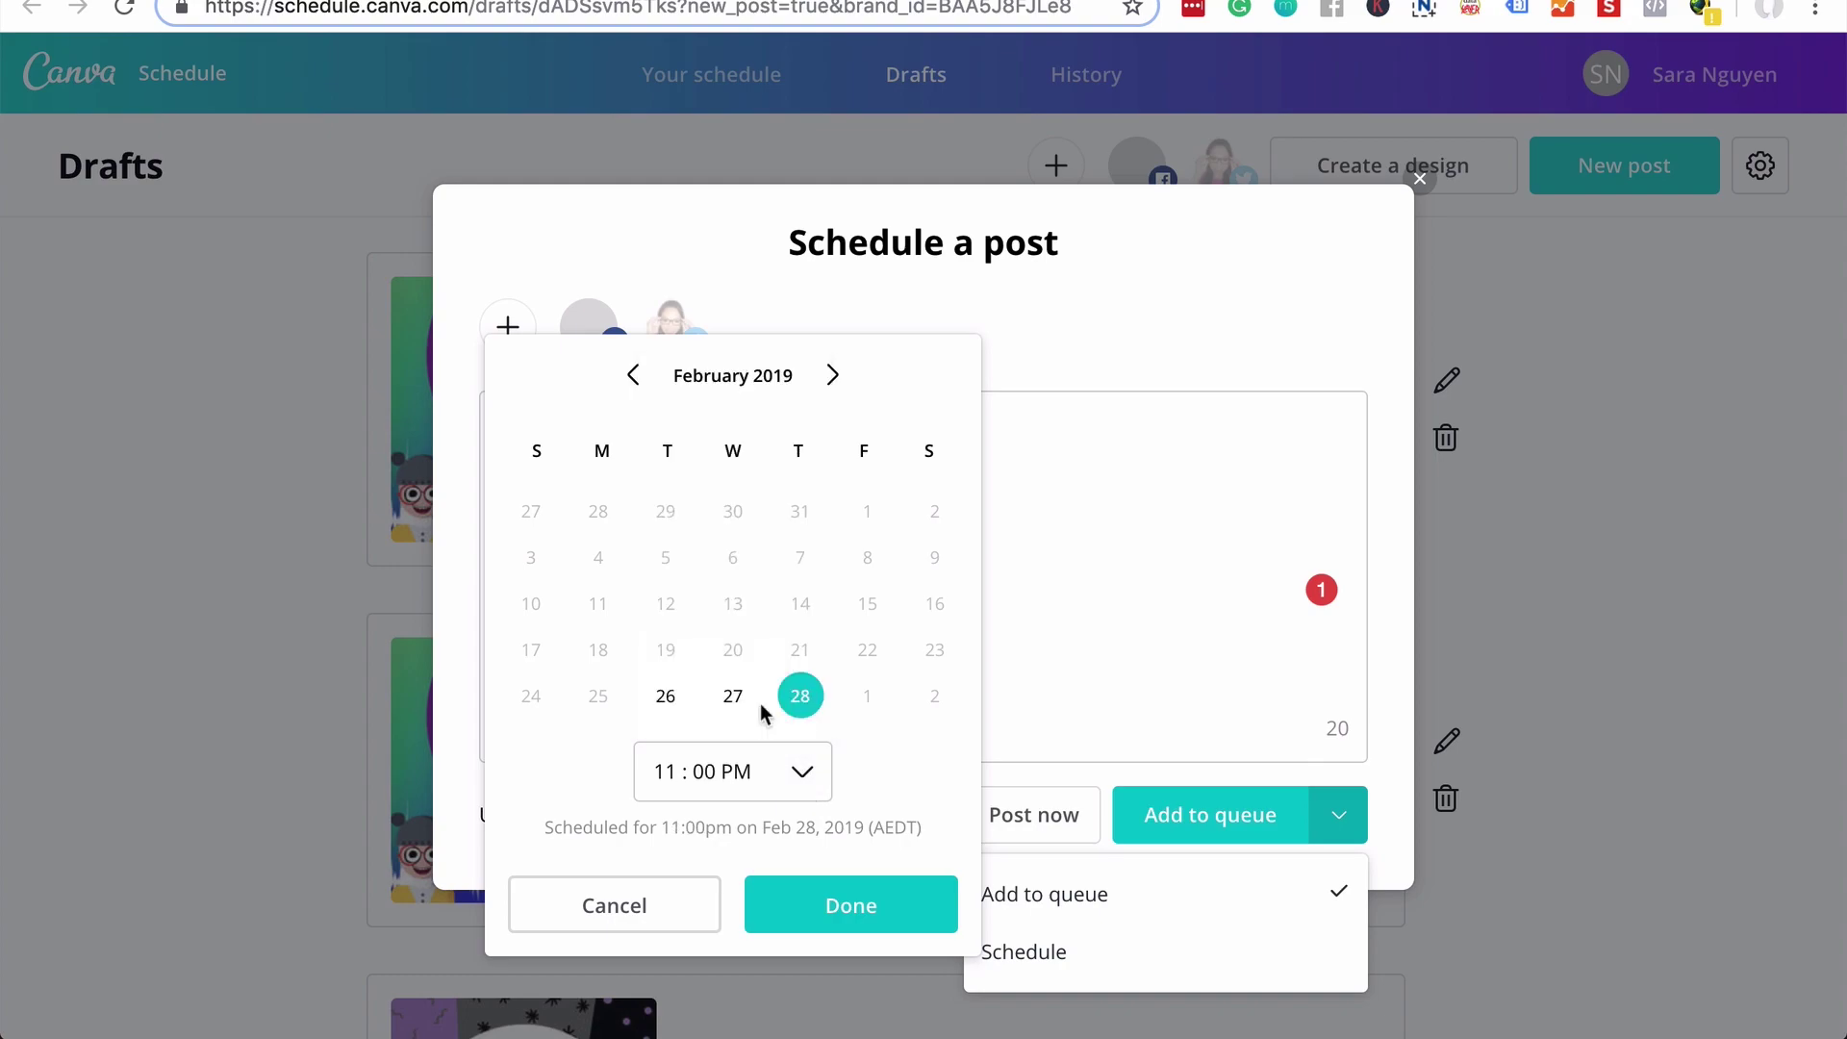
{"action": "left_click", "coordinate": [897, 909]}
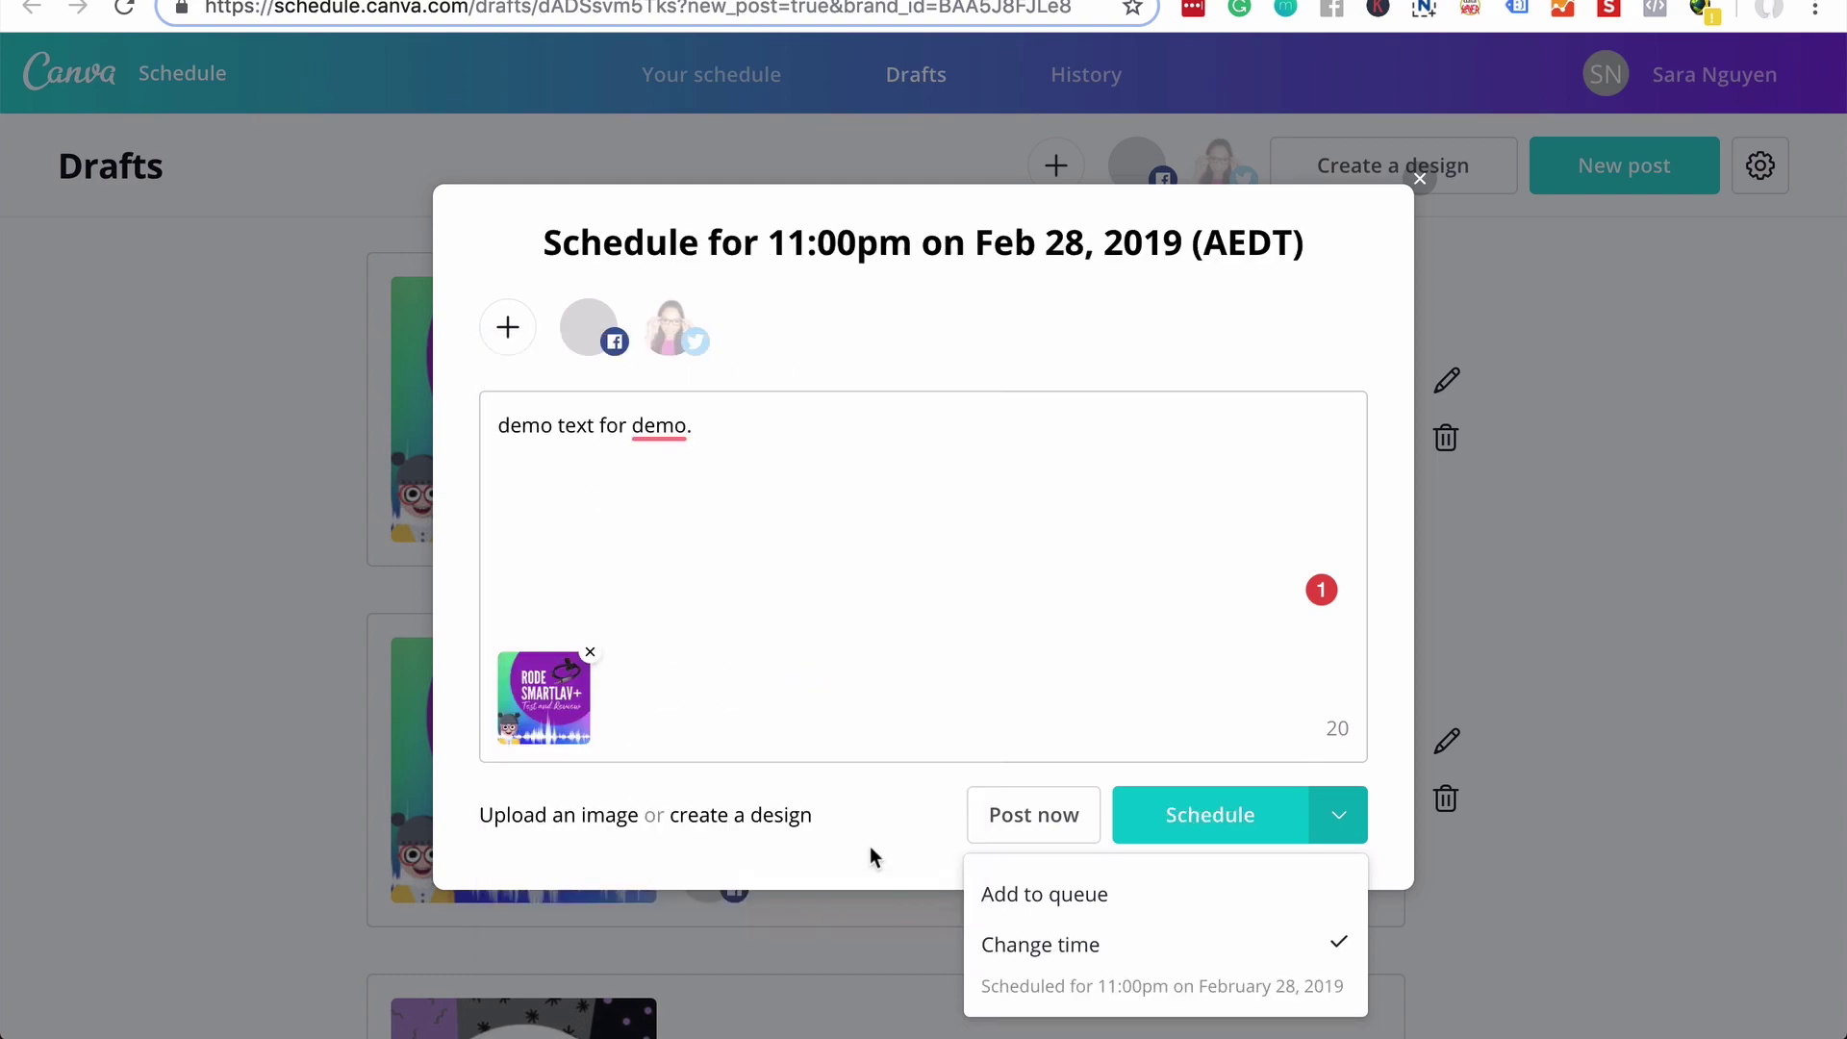
{"action": "left_click", "coordinate": [1163, 818]}
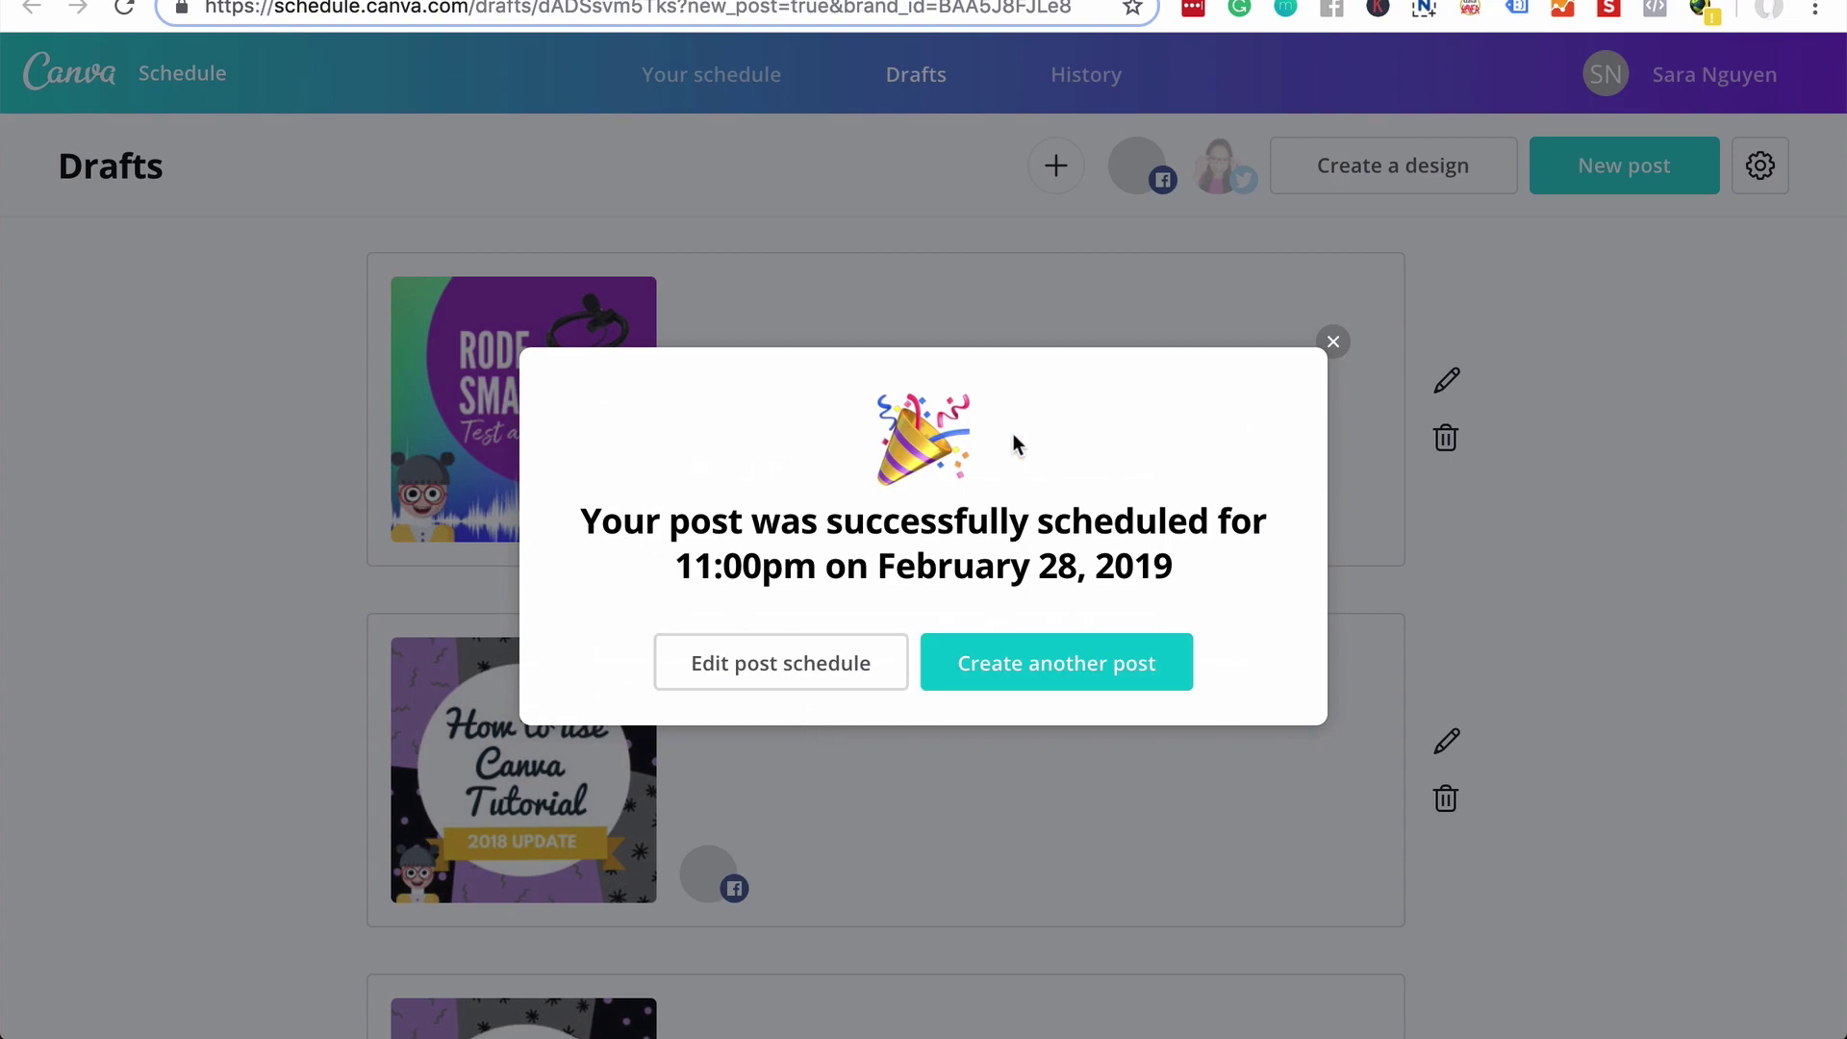
Open the post schedule, dismiss the queue times and look through the week's calendar for the scheduled post
{"action": "left_click", "coordinate": [845, 683]}
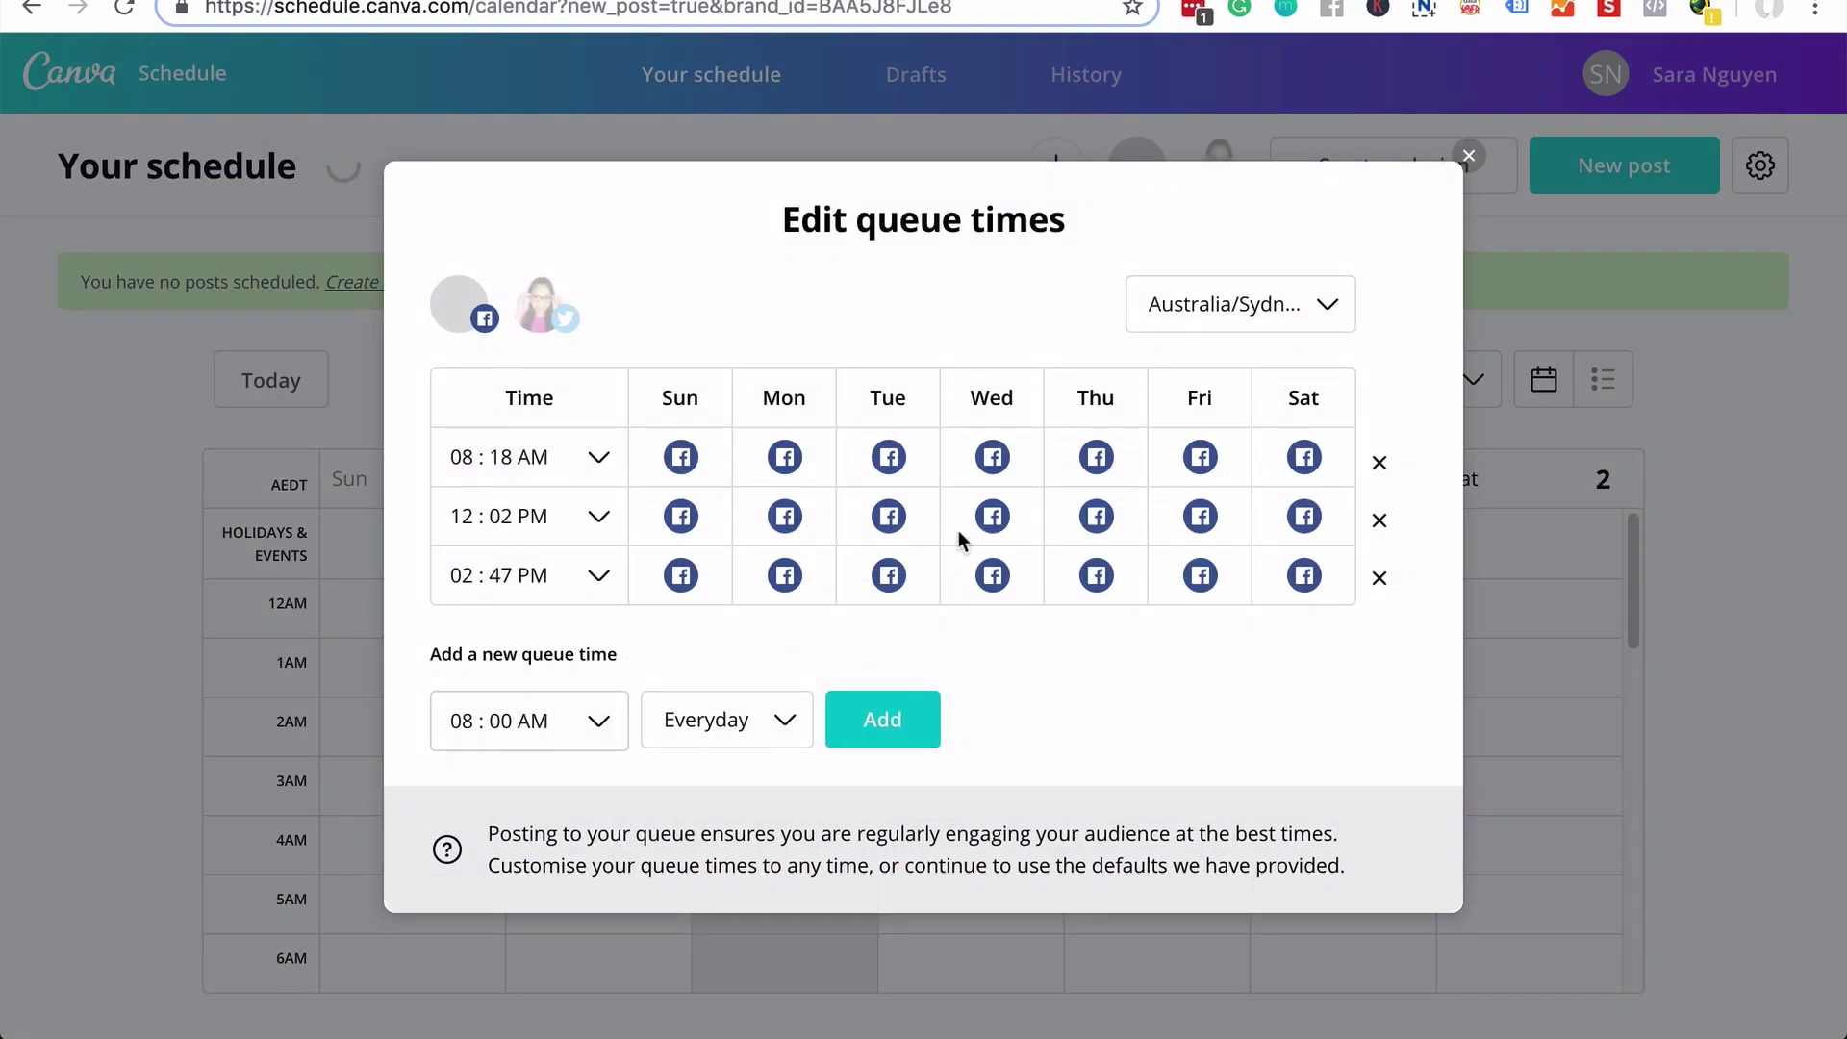
{"action": "left_click", "coordinate": [1469, 156]}
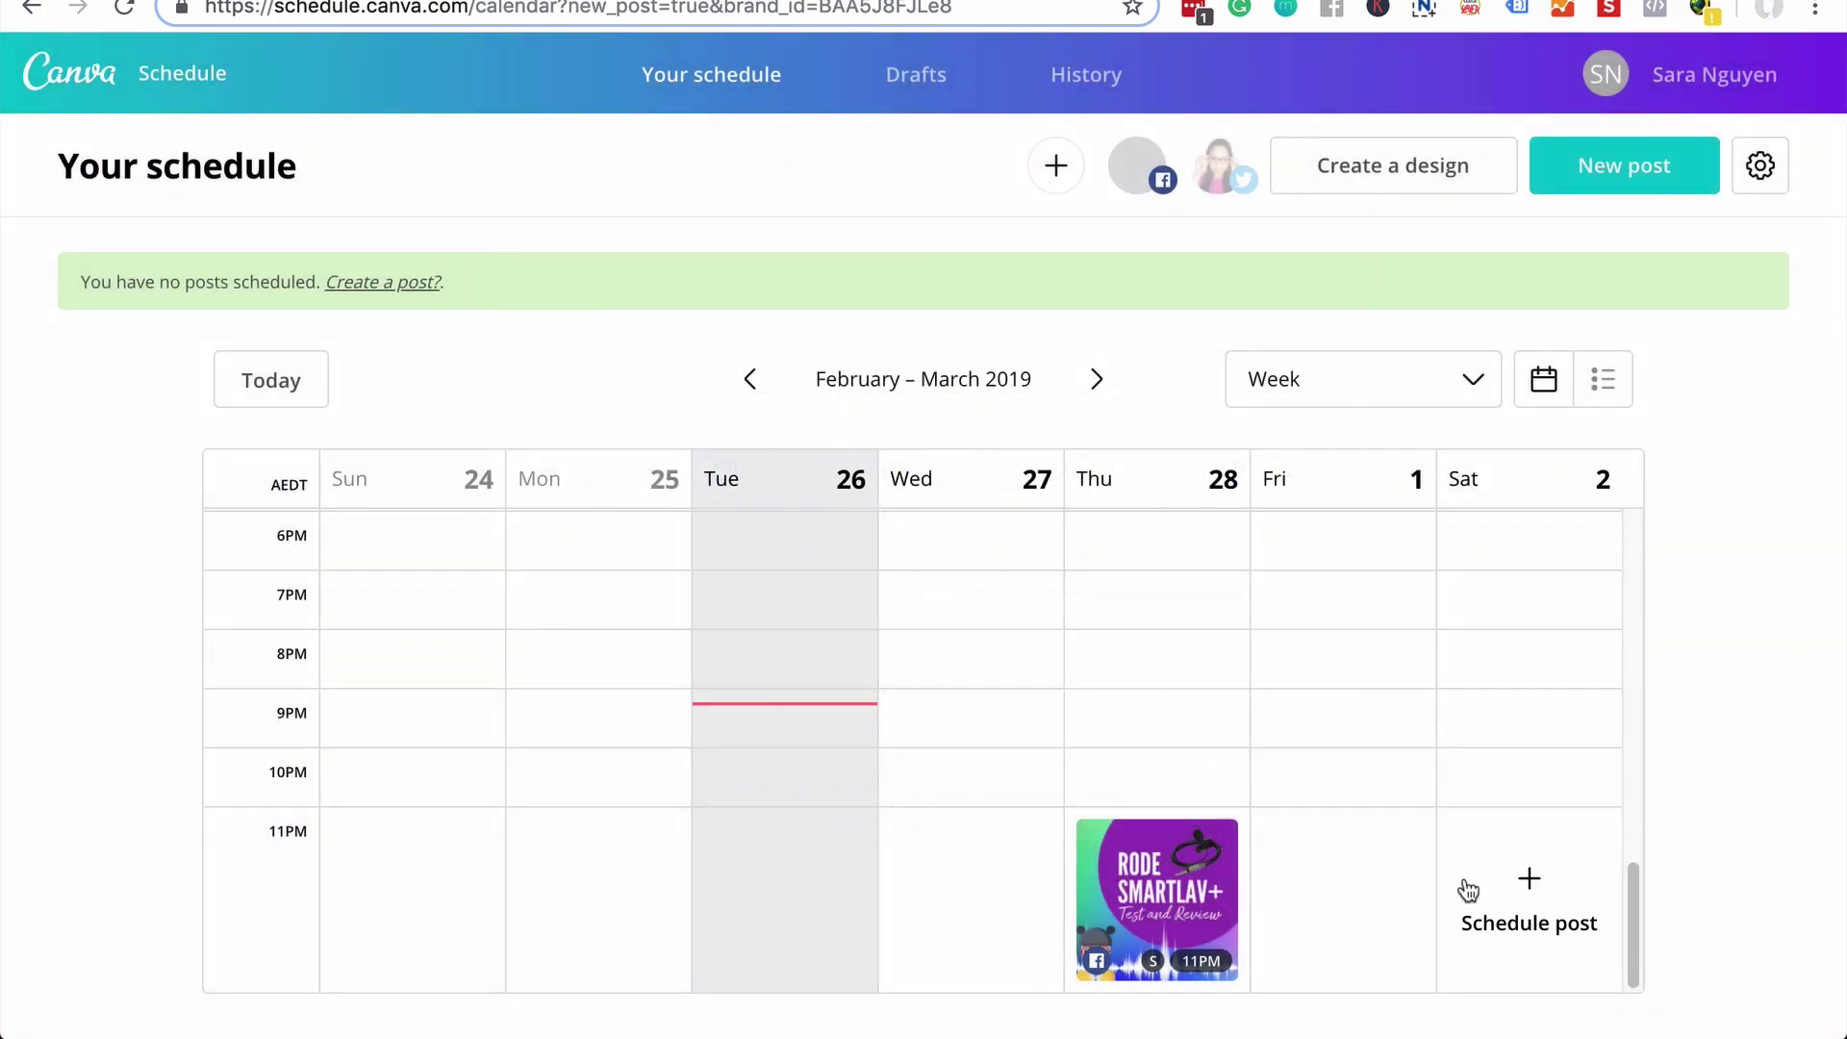
{"action": "scroll", "coordinate": [1144, 885], "scroll_direction": "up", "scroll_amount": 10}
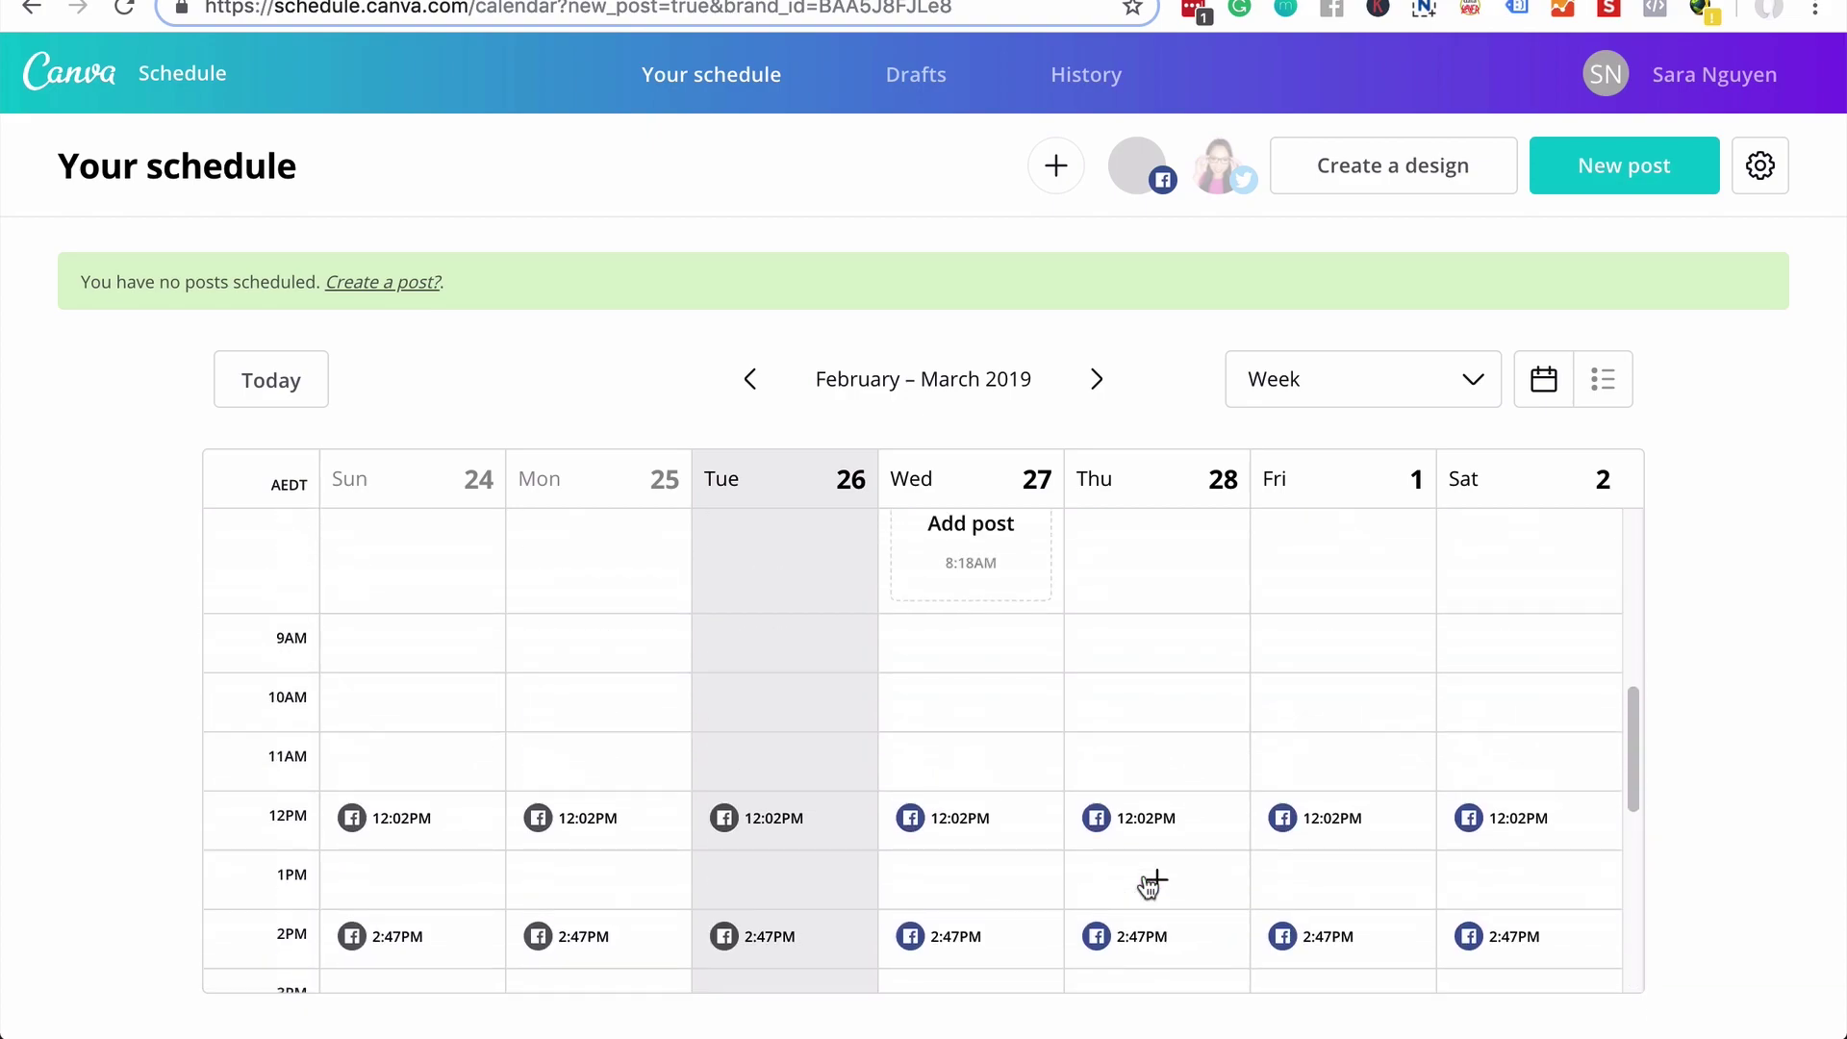
{"action": "scroll", "coordinate": [1154, 889], "scroll_direction": "down", "scroll_amount": 3}
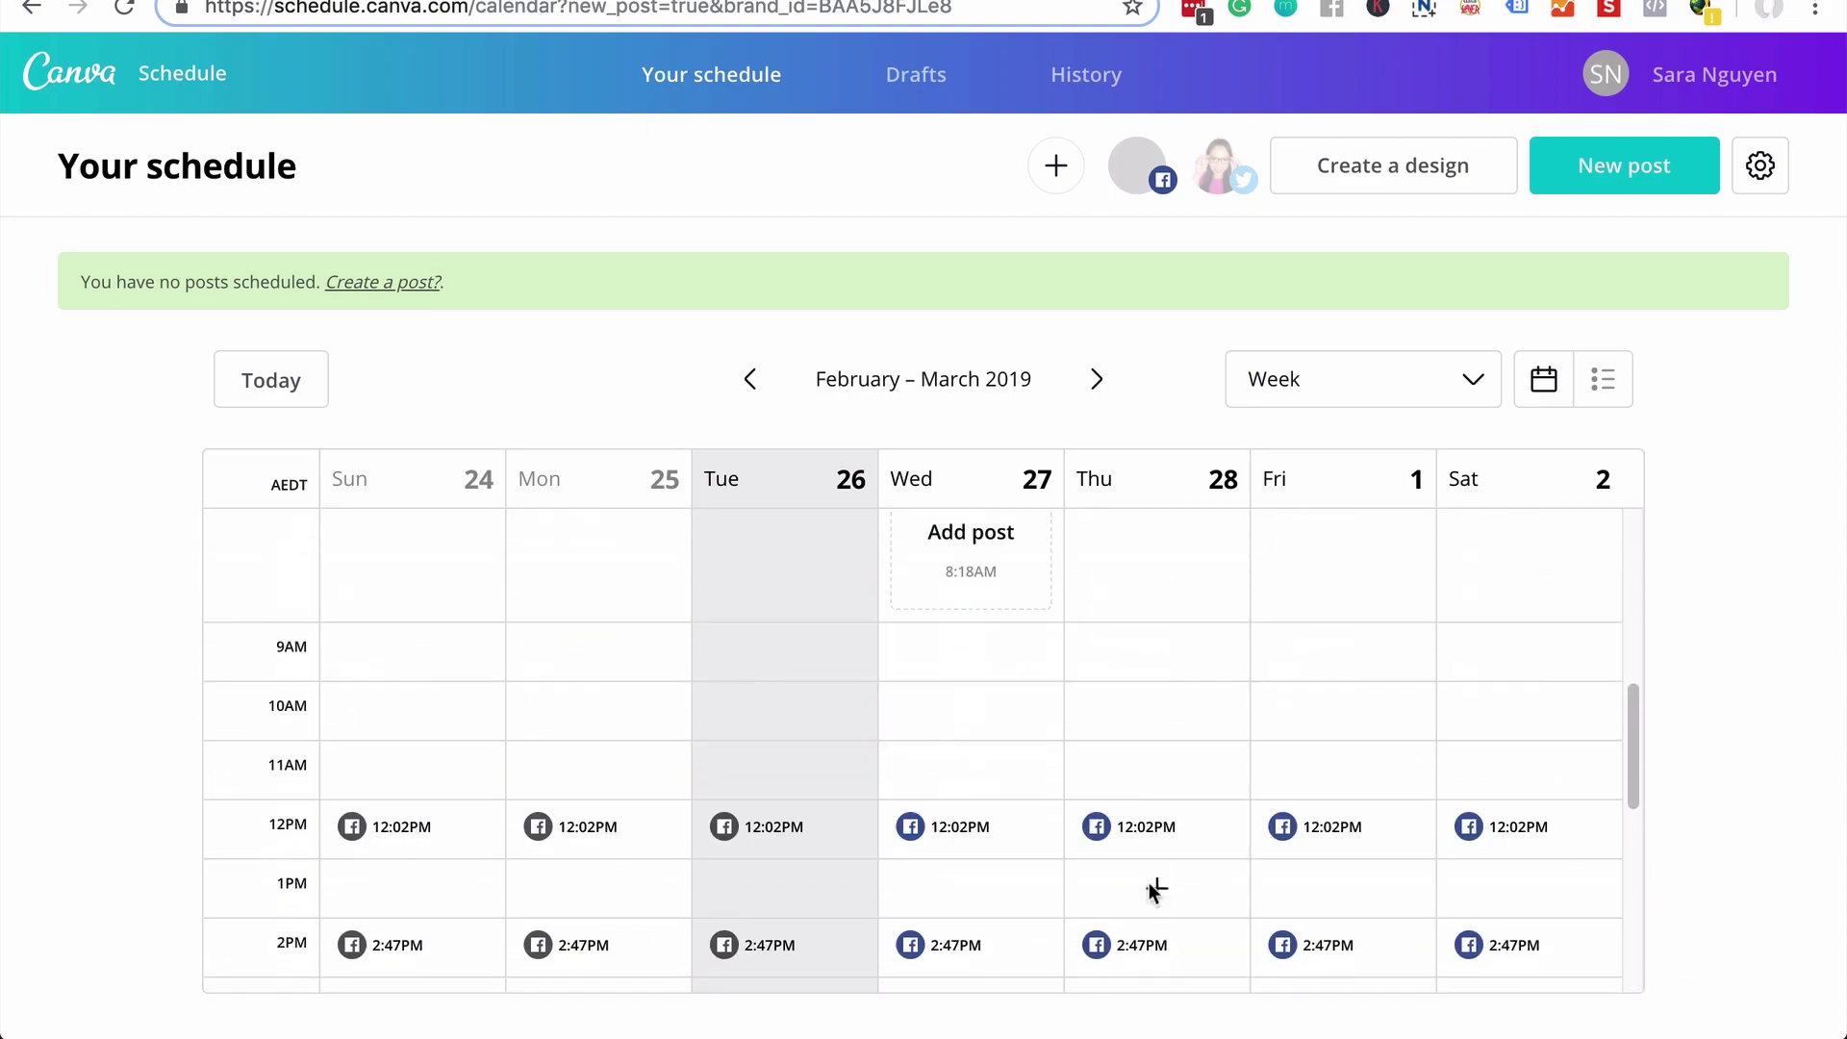
{"action": "scroll", "coordinate": [1155, 890], "scroll_direction": "down", "scroll_amount": 10}
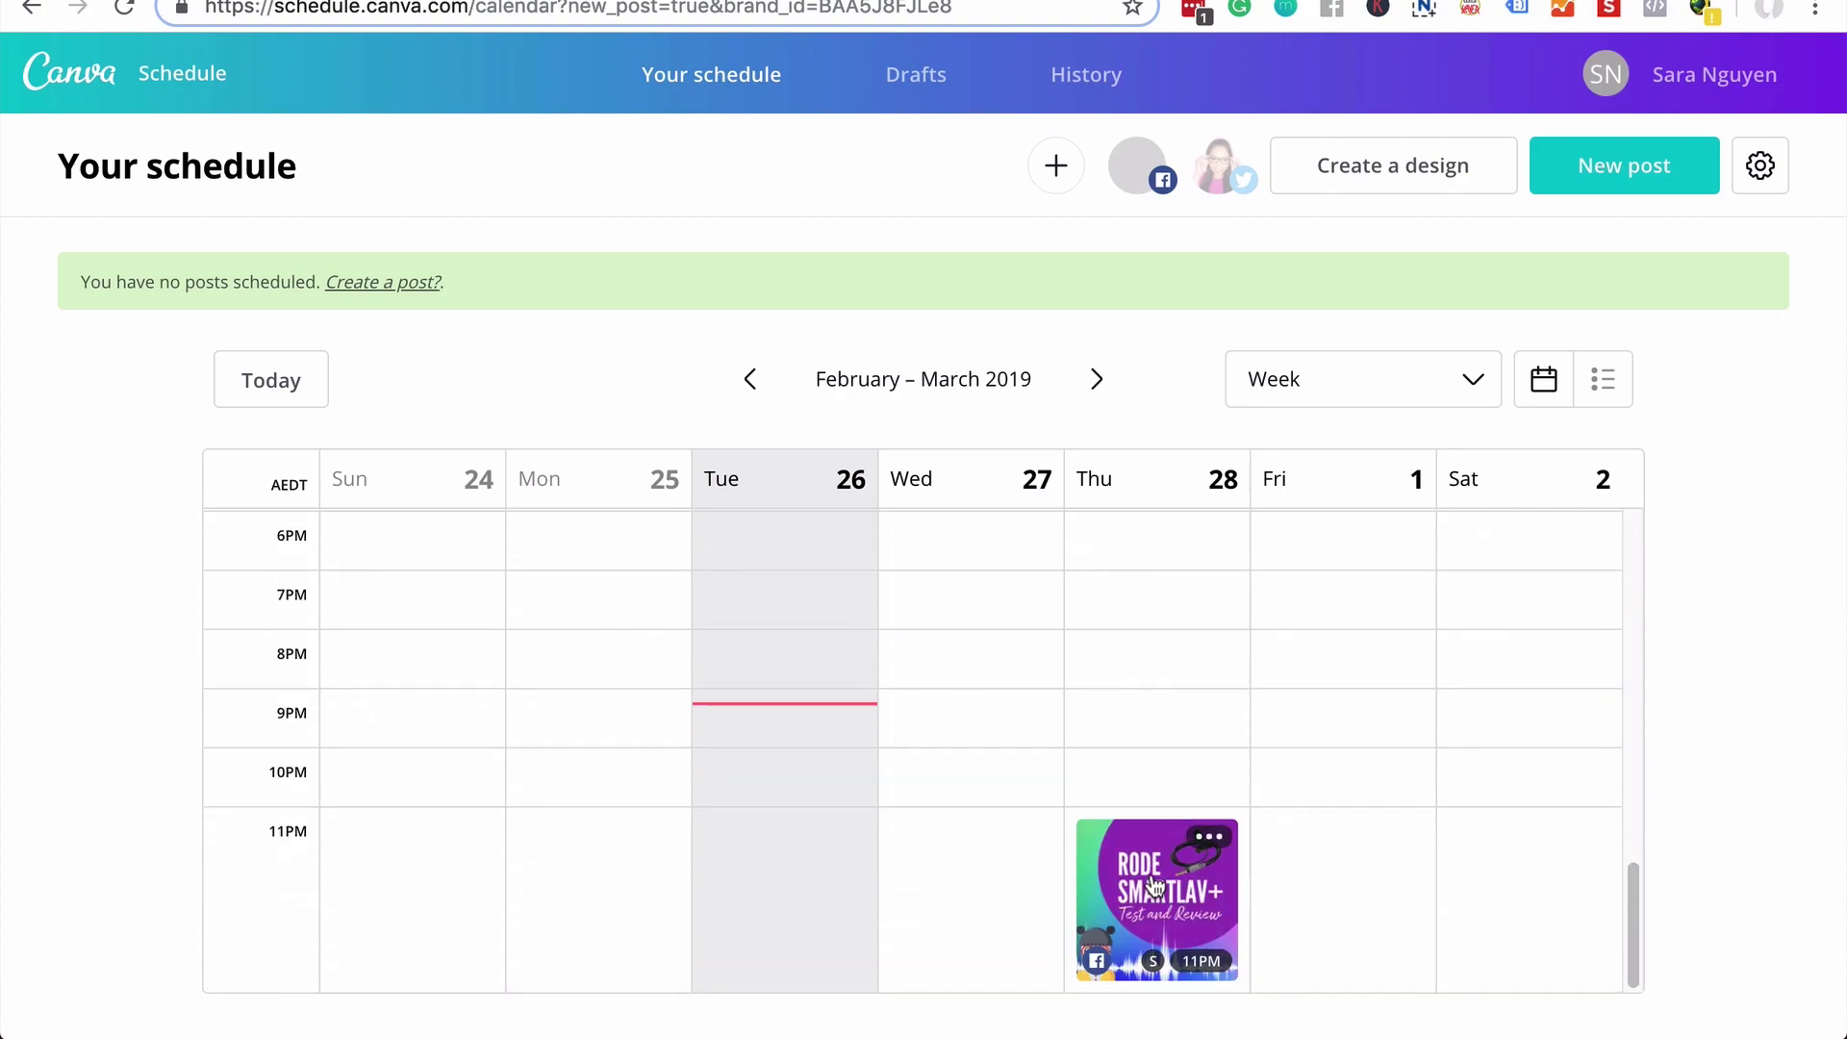
Try moving the scheduled Rode smartlav+ post to March 12, 2019, and close the post editor without saving
{"action": "left_click", "coordinate": [1212, 837]}
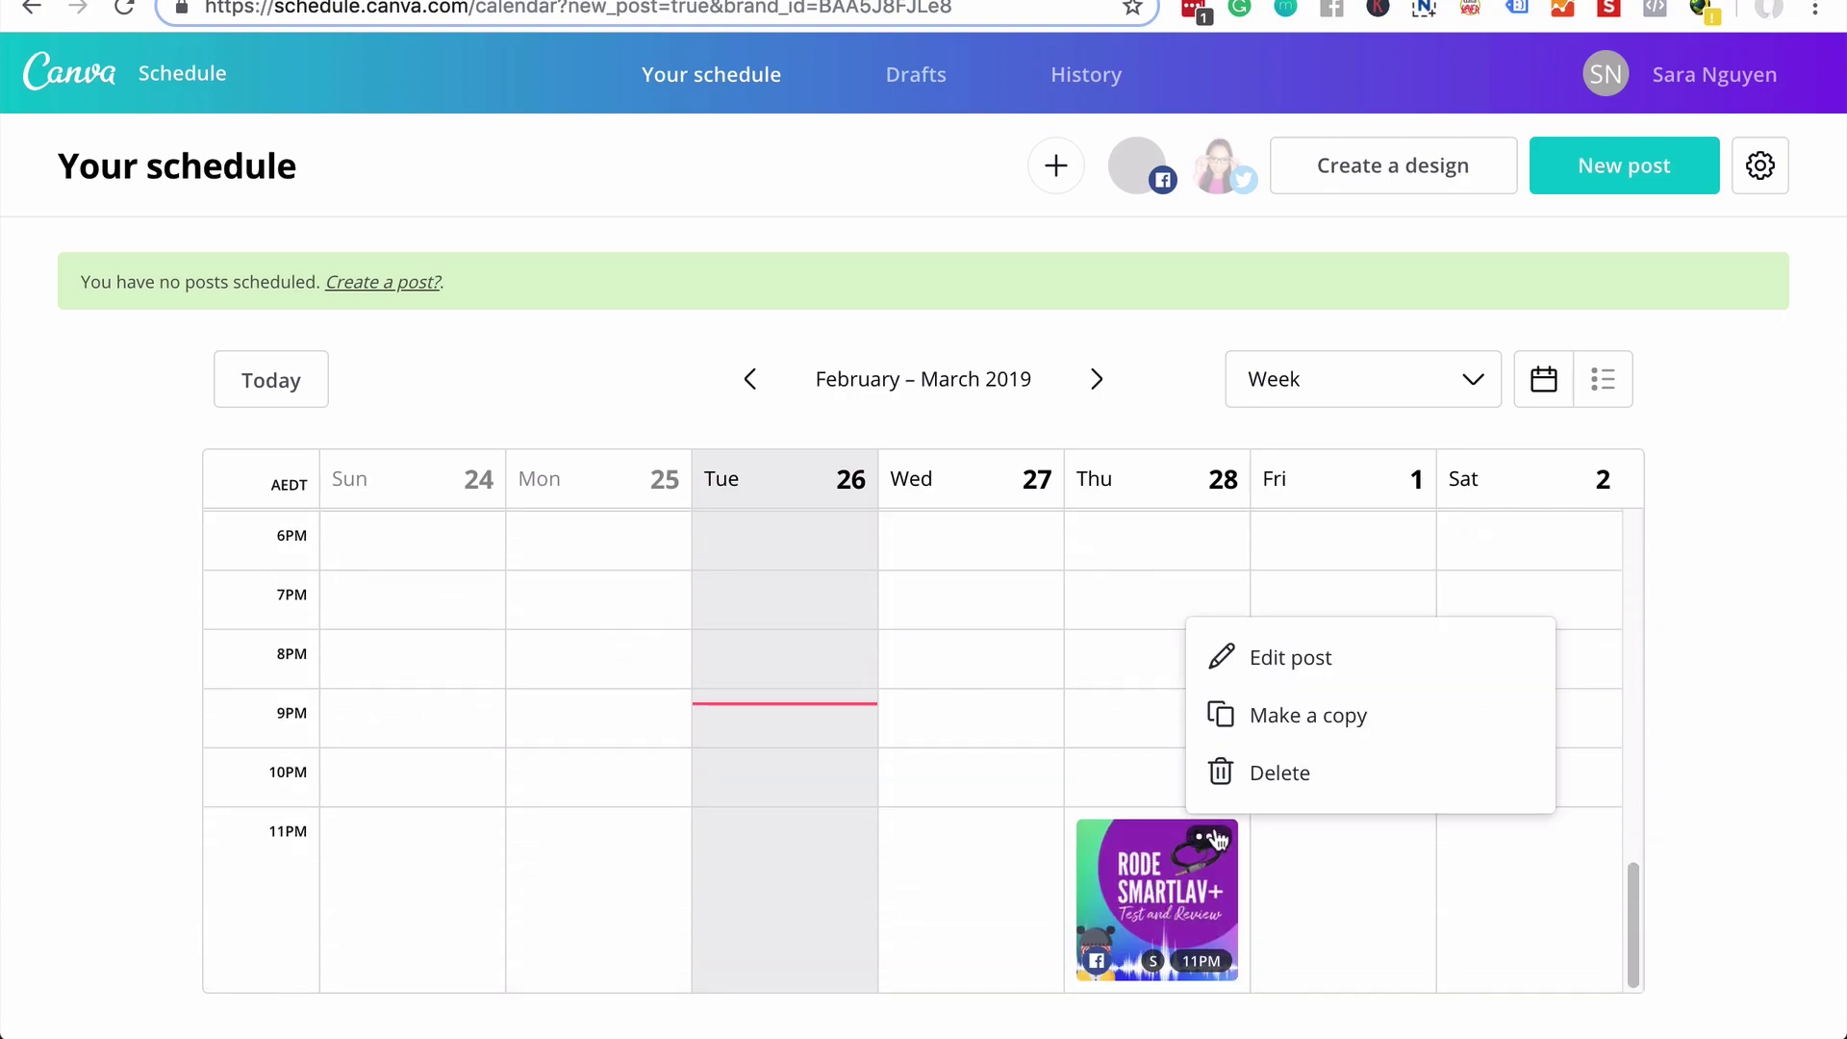
{"action": "left_click", "coordinate": [1304, 659]}
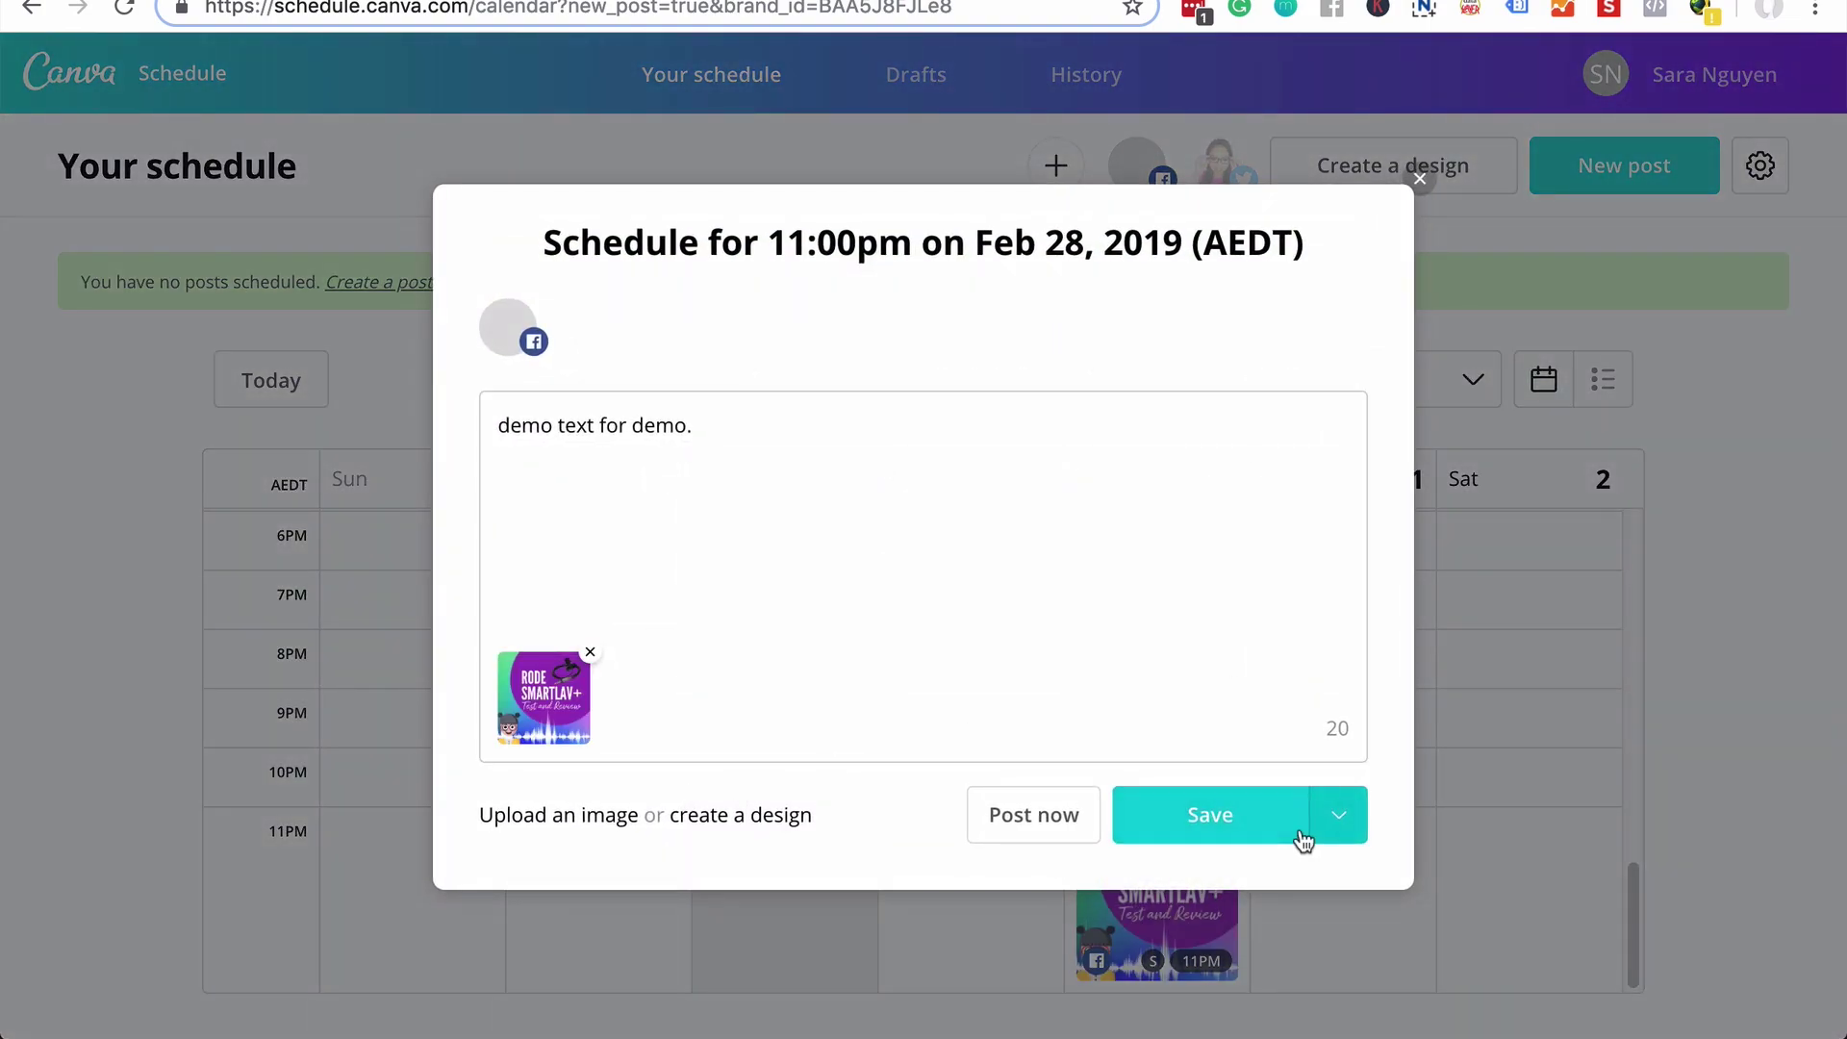
{"action": "left_click", "coordinate": [1338, 818]}
{"action": "left_click", "coordinate": [1150, 956]}
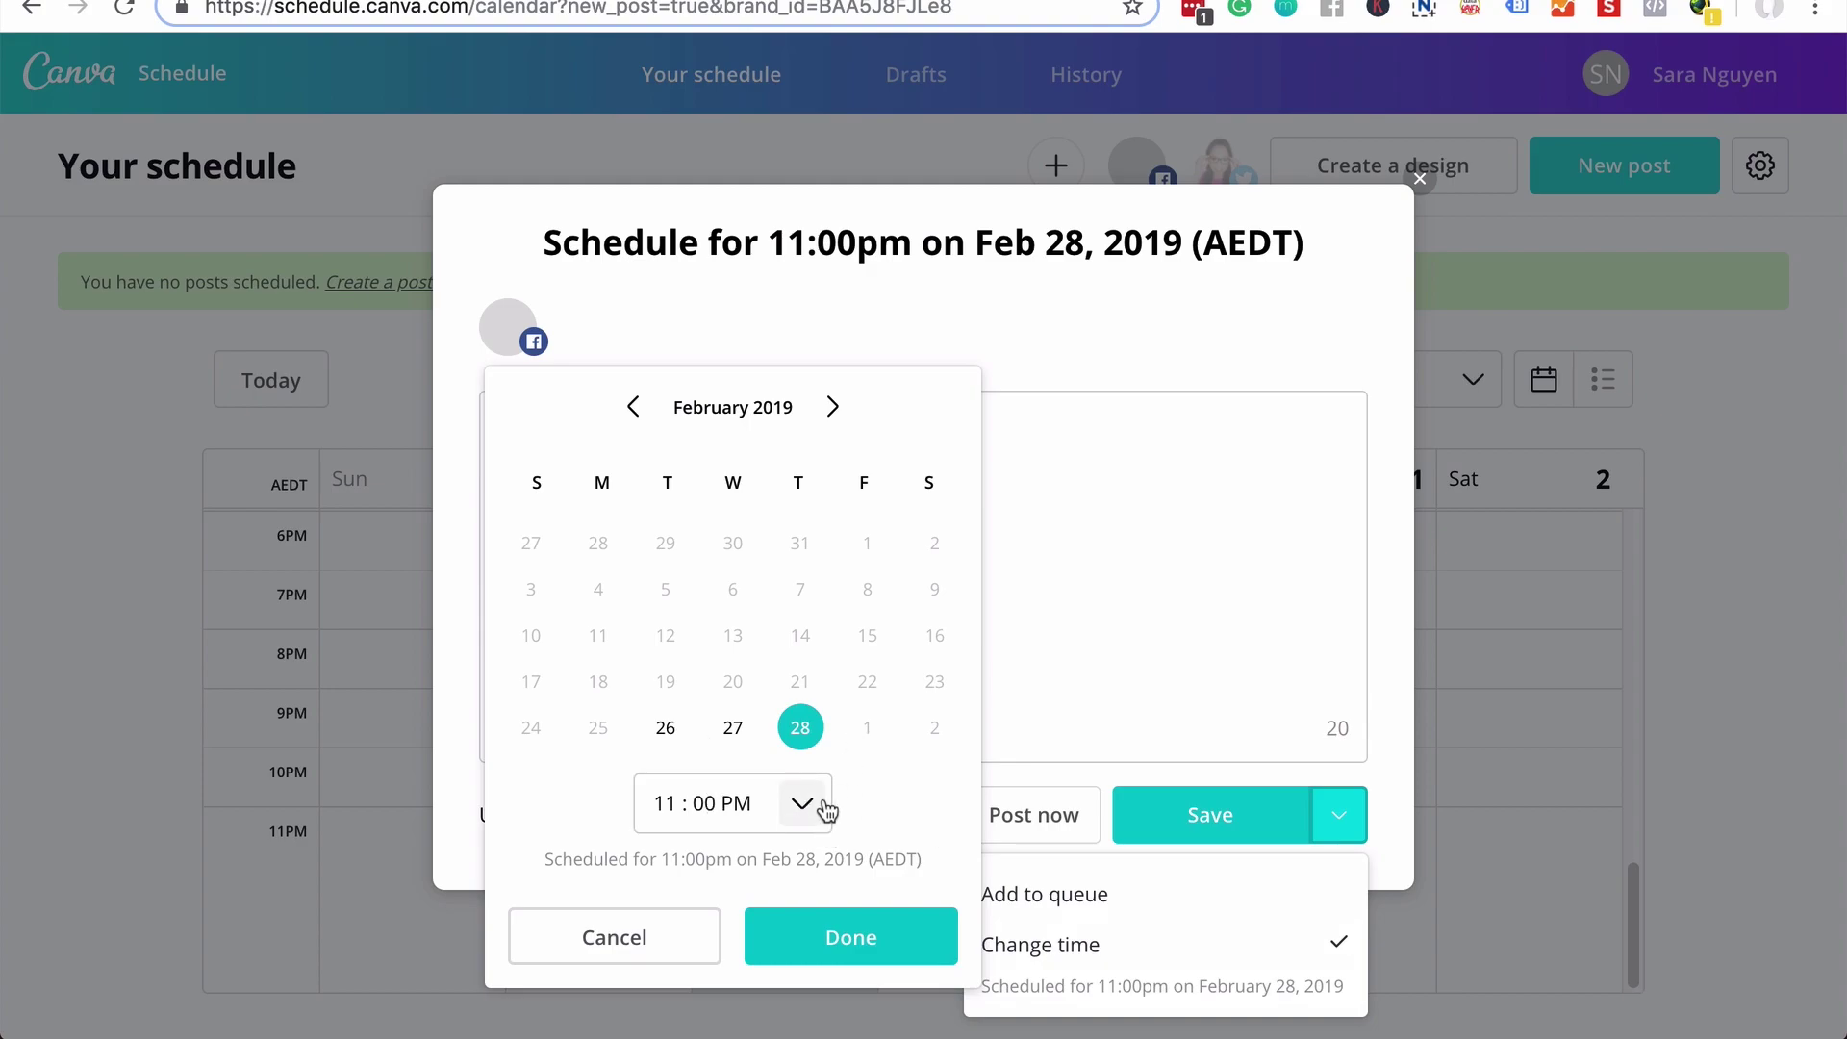
{"action": "left_click", "coordinate": [834, 407]}
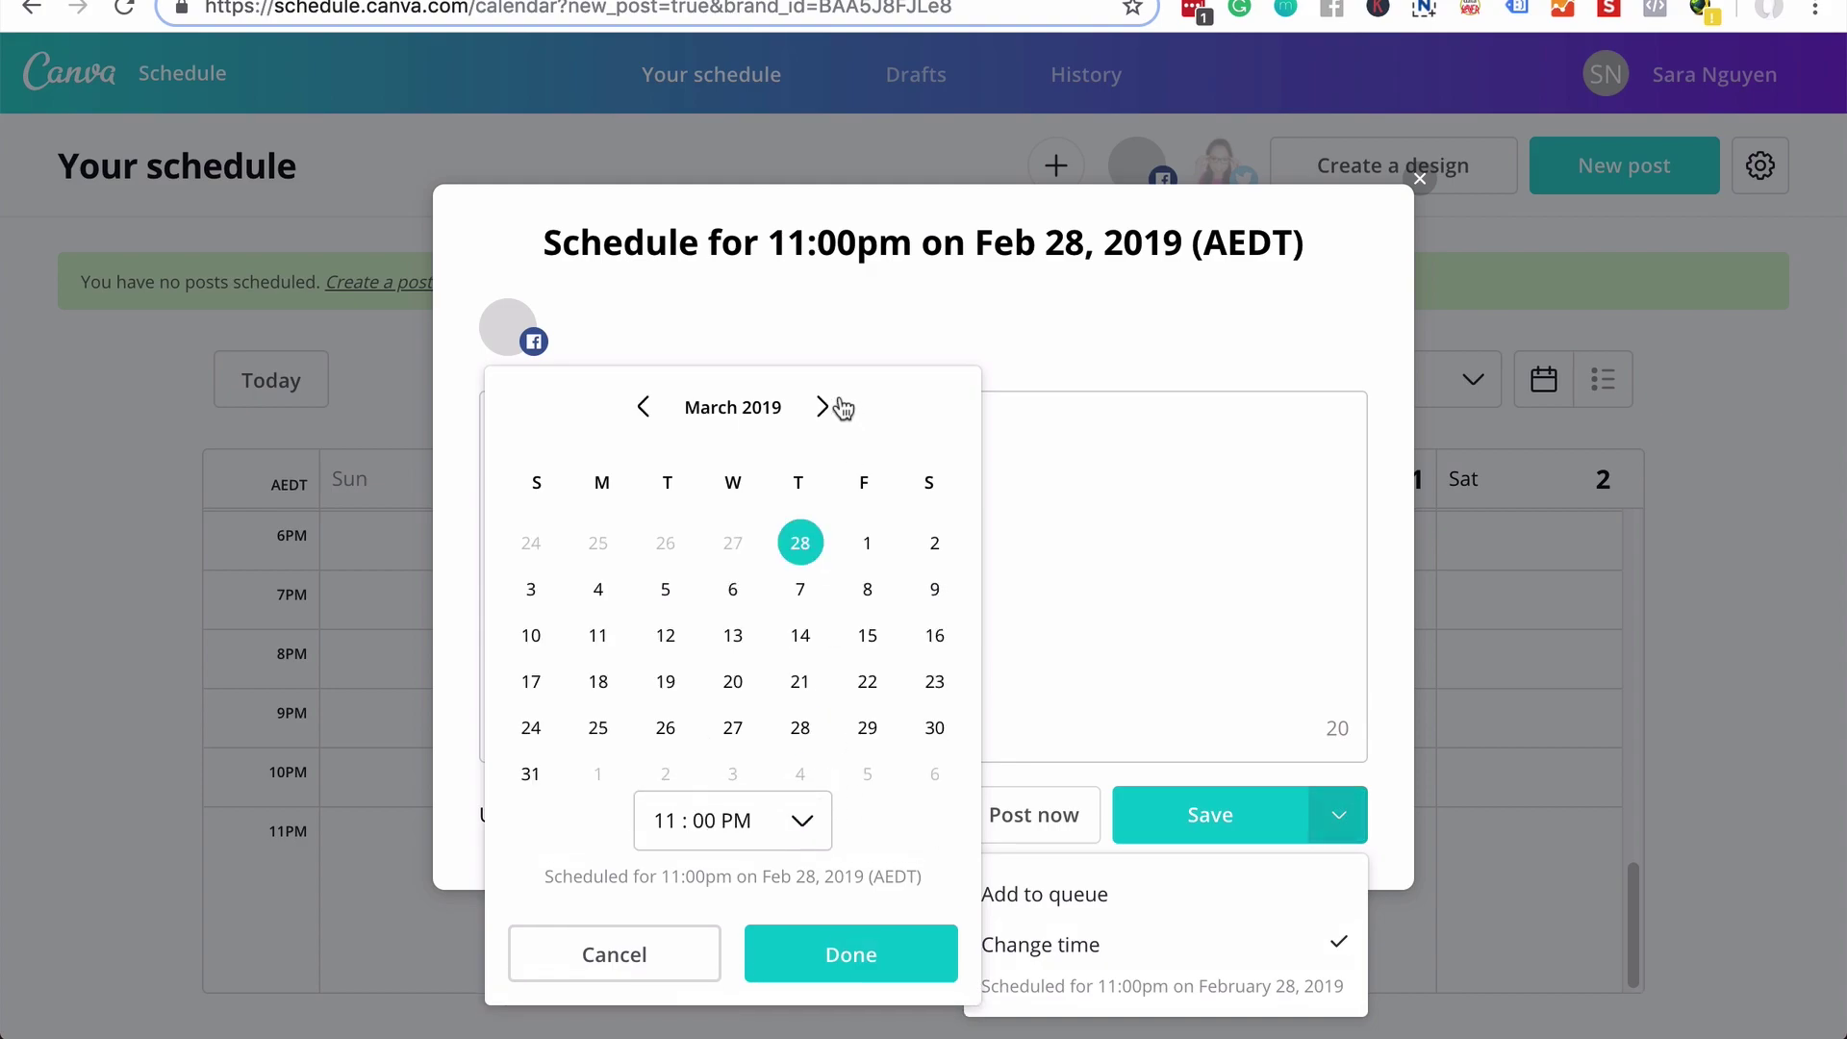
{"action": "left_click", "coordinate": [663, 635]}
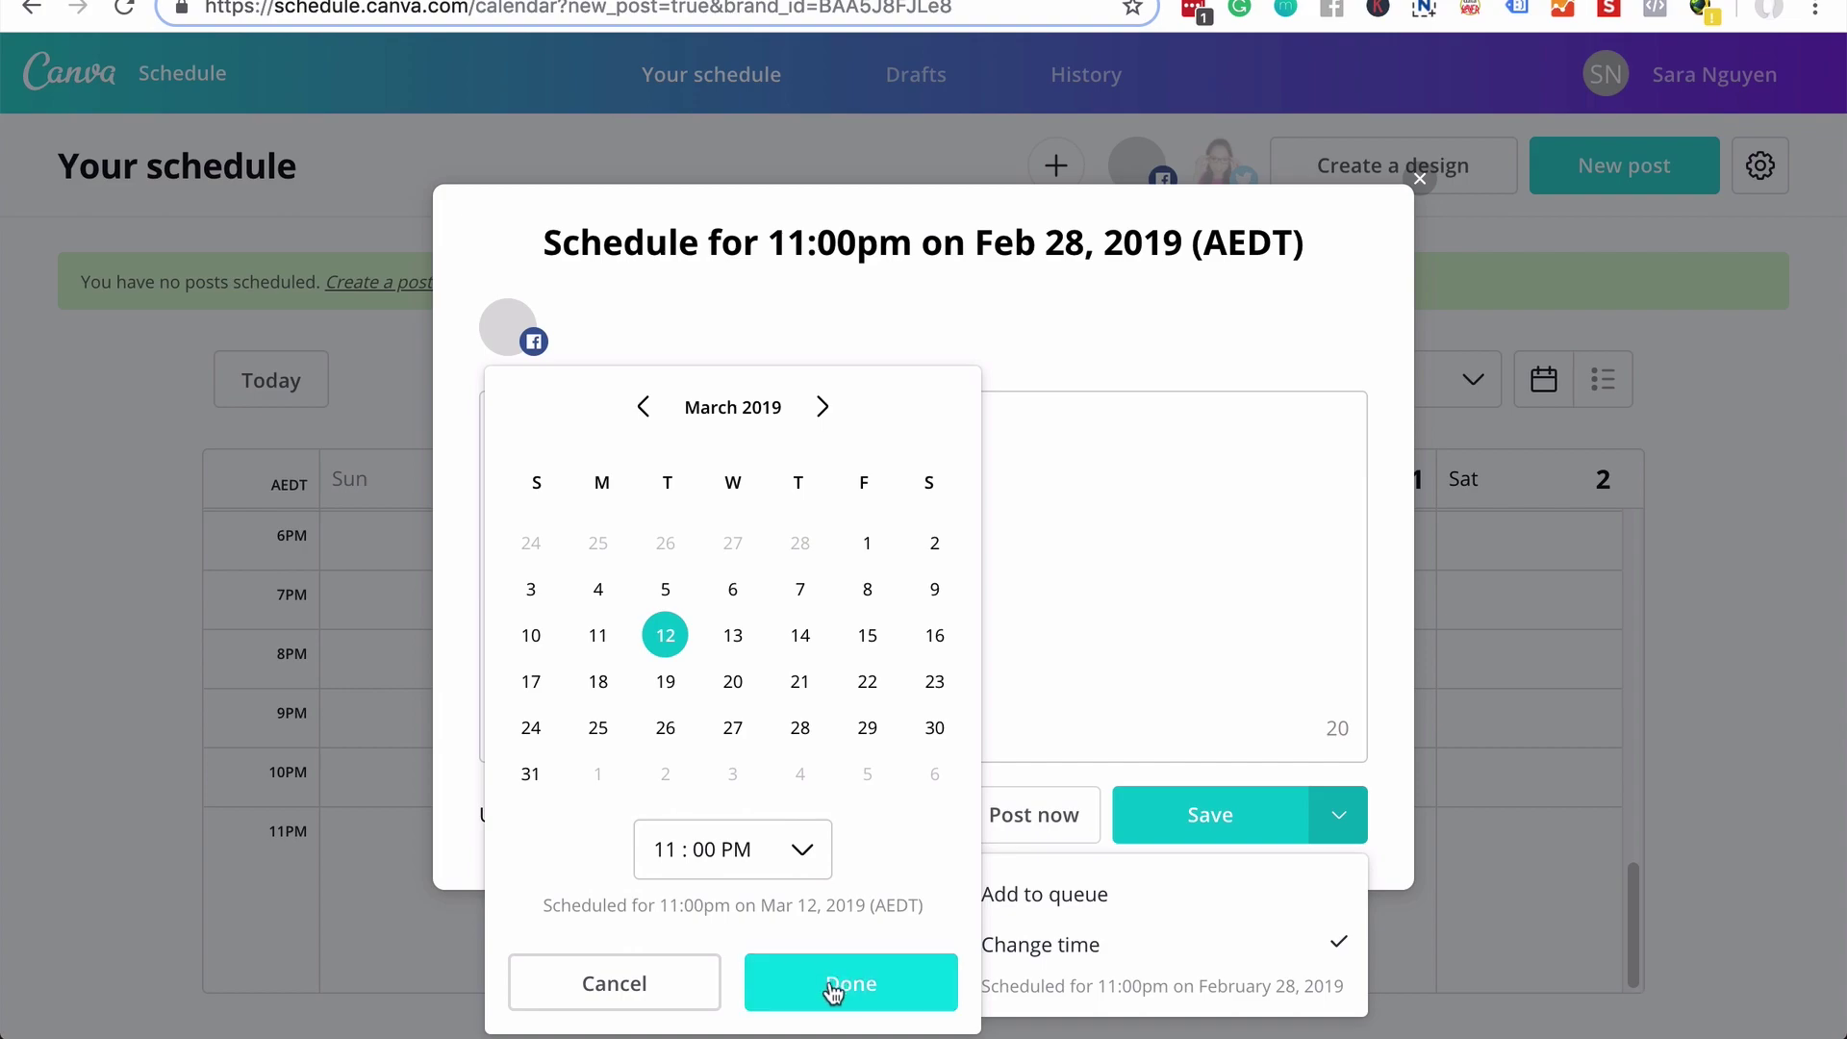
{"action": "left_click", "coordinate": [1424, 182]}
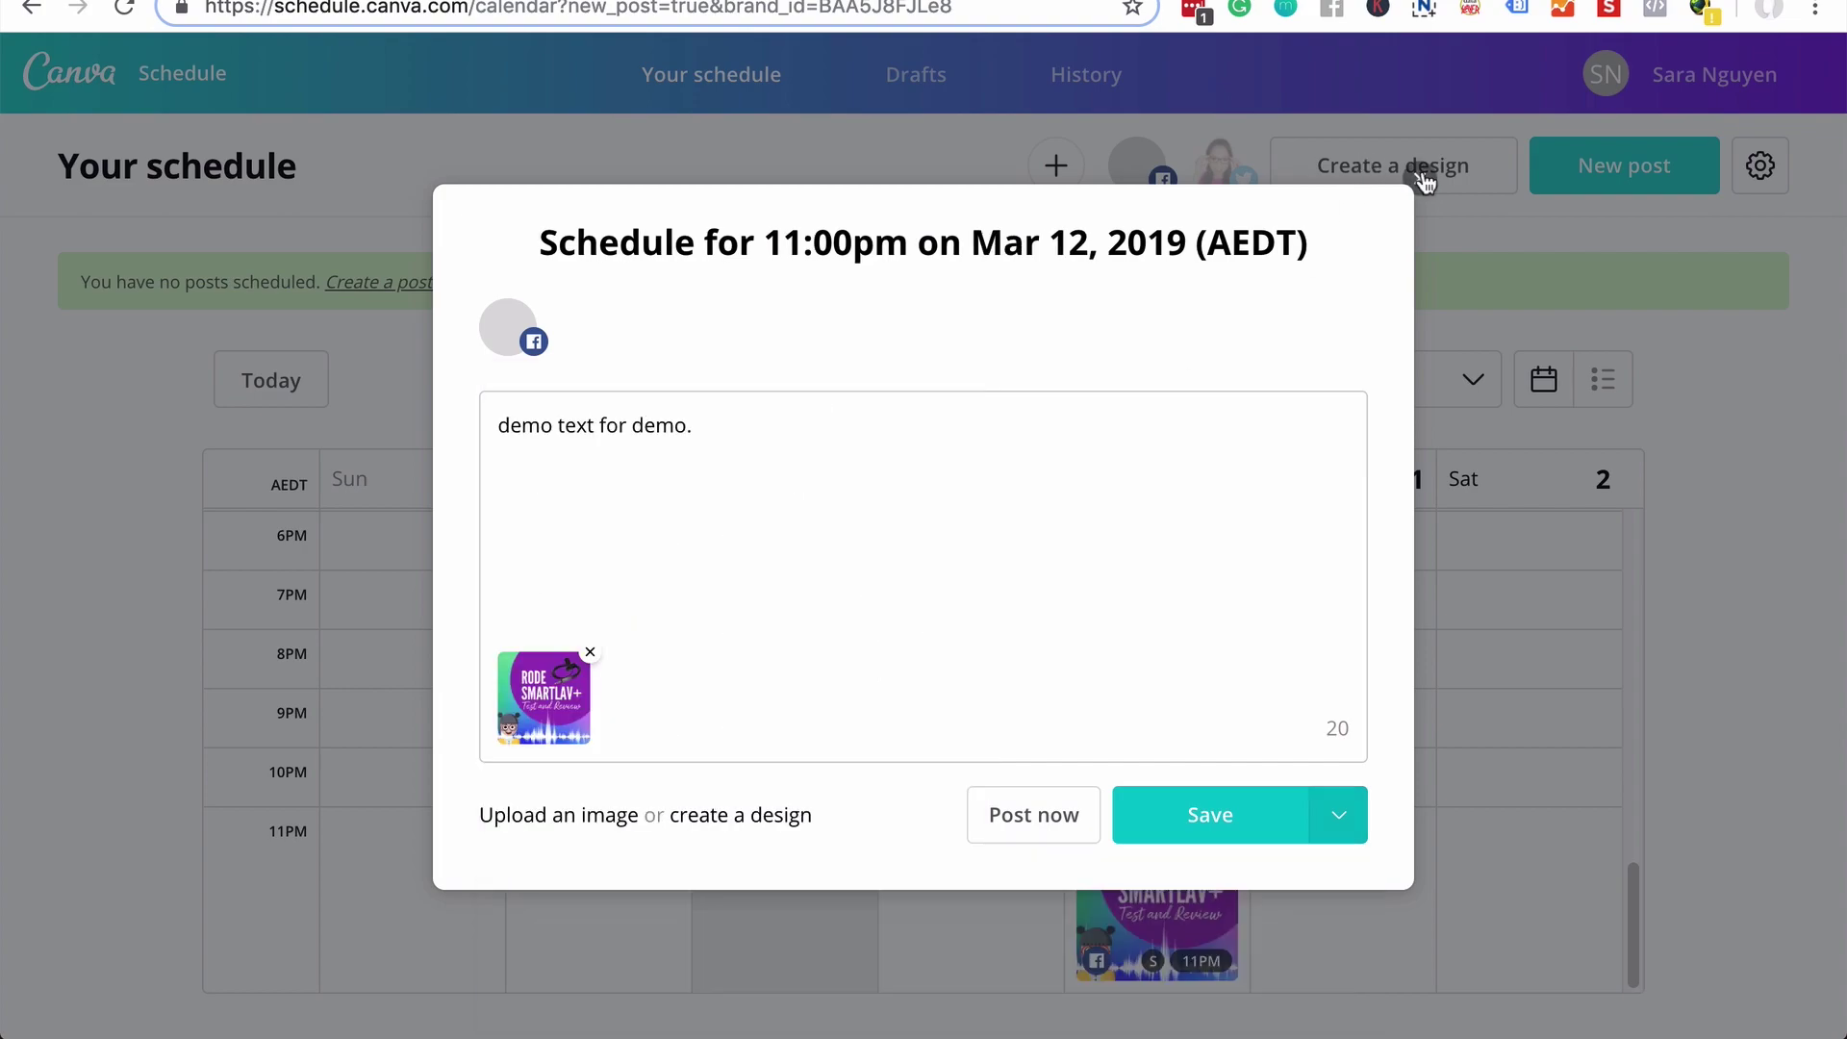
{"action": "left_click", "coordinate": [765, 136]}
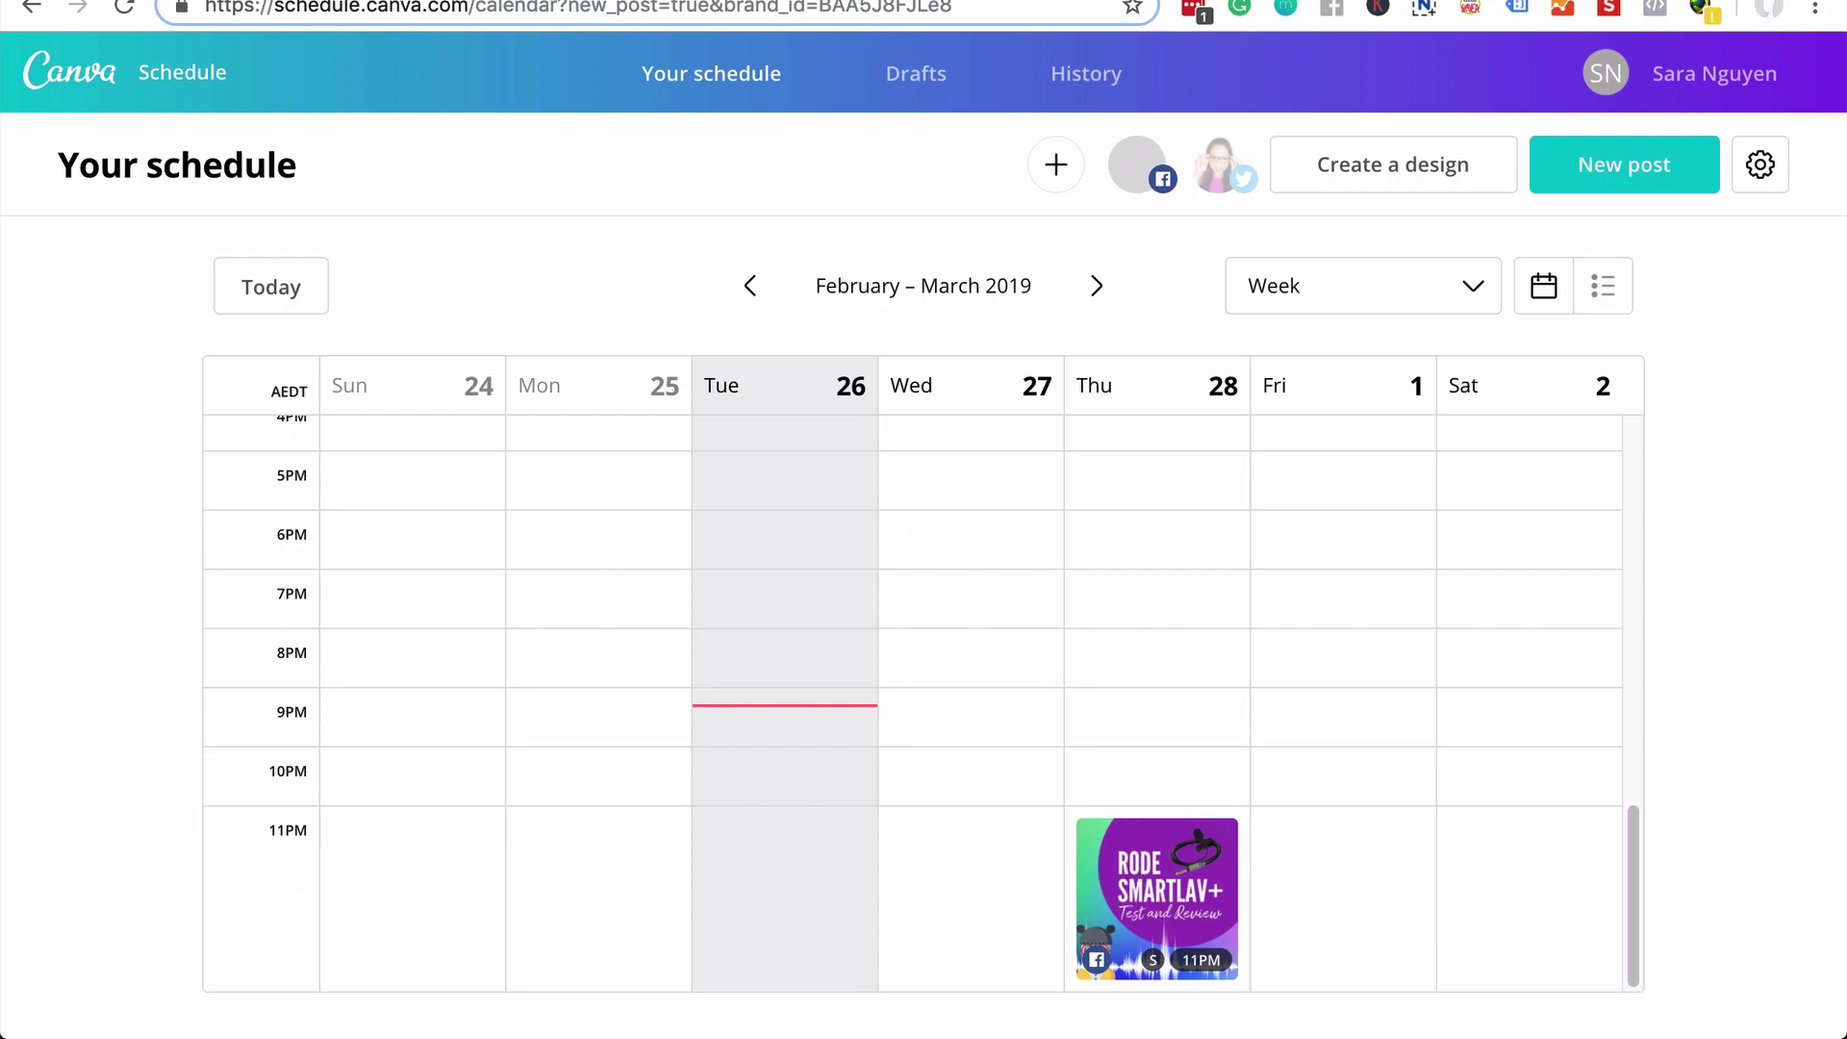
Review the history of published posts and the list of saved drafts
{"action": "left_click", "coordinate": [1111, 86]}
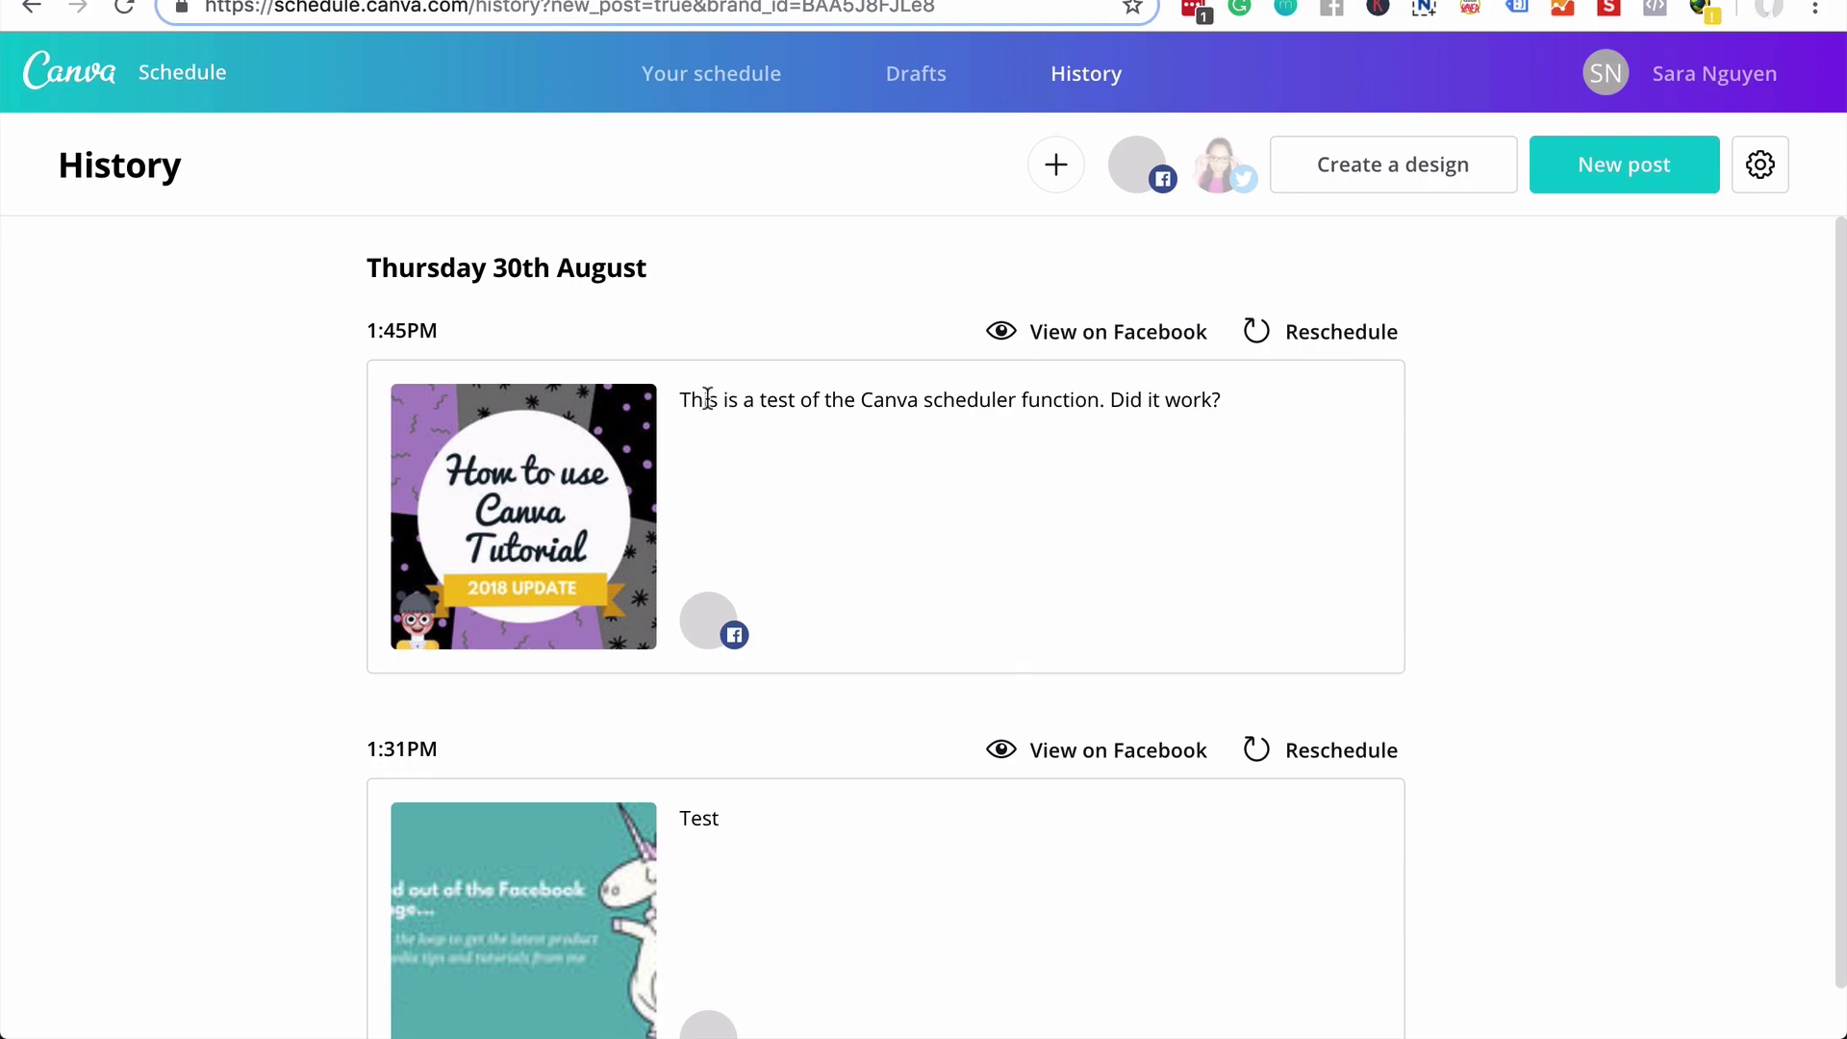
{"action": "scroll", "coordinate": [791, 497], "scroll_direction": "down", "scroll_amount": 1}
{"action": "scroll", "coordinate": [795, 490], "scroll_direction": "up", "scroll_amount": 1}
{"action": "left_click", "coordinate": [903, 82]}
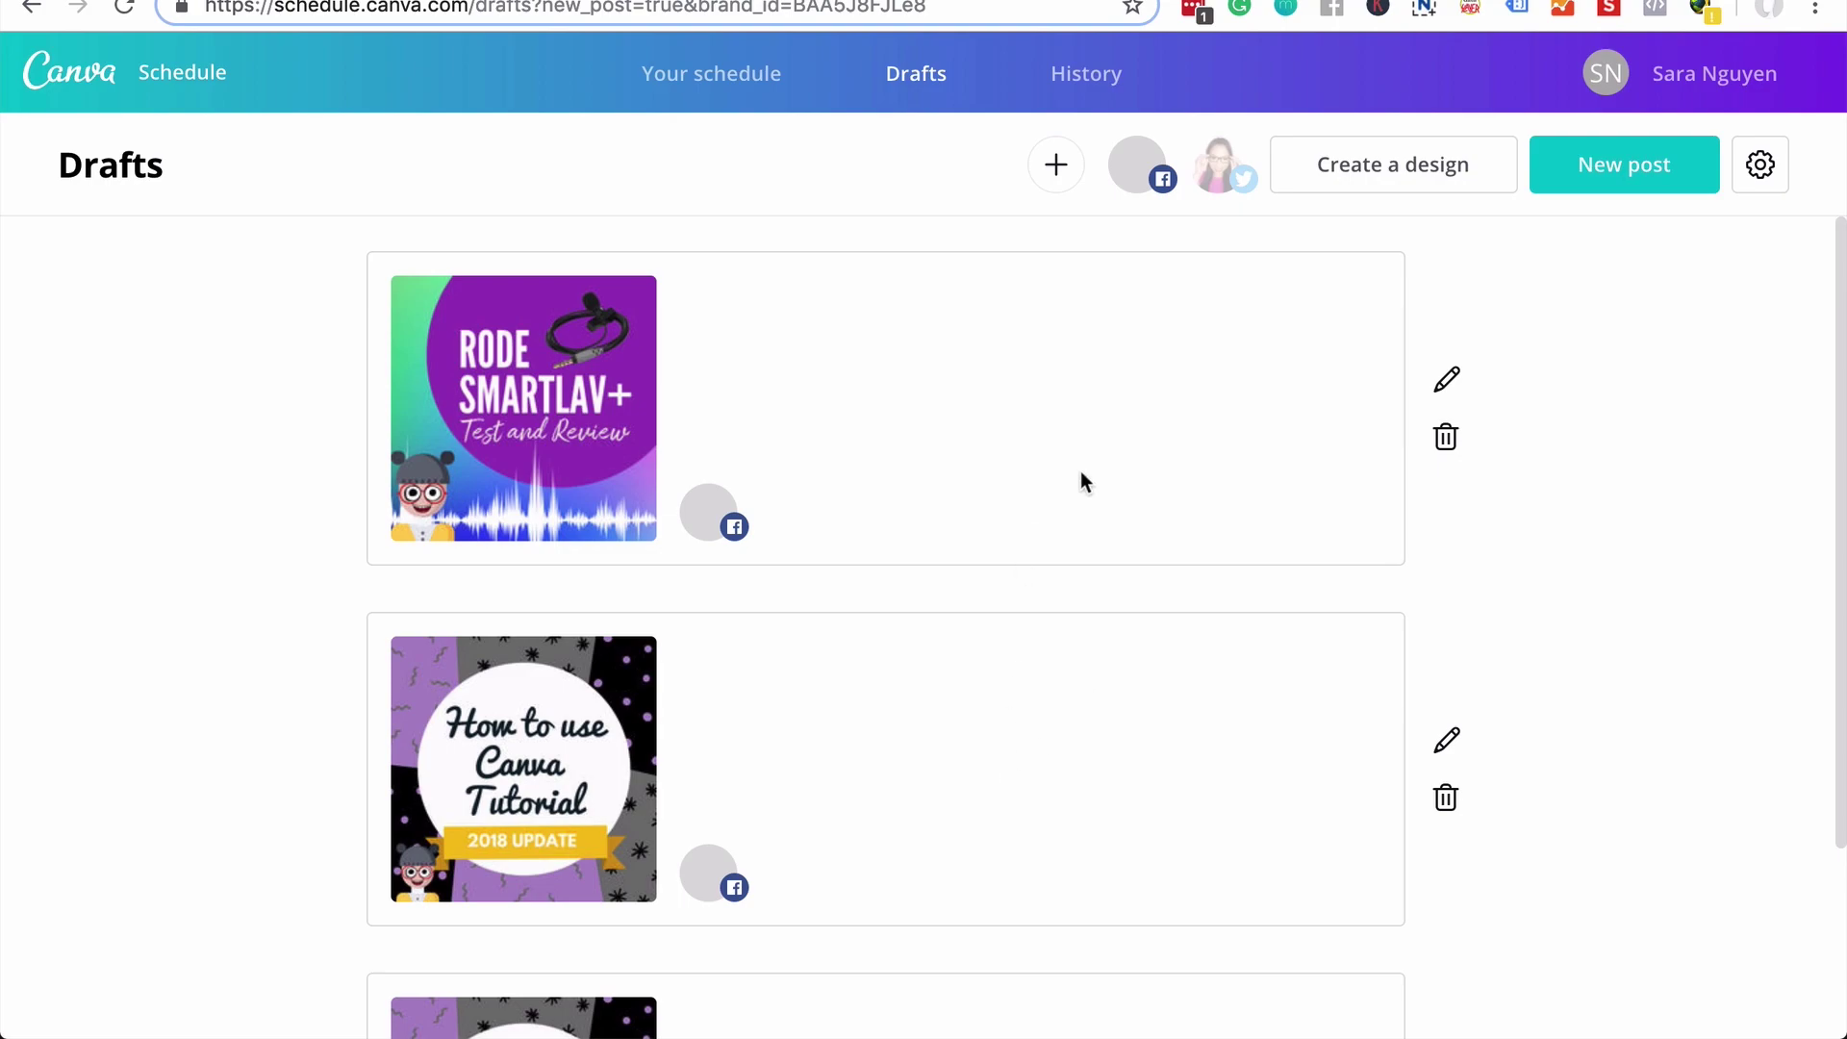
{"action": "scroll", "coordinate": [972, 429], "scroll_direction": "down", "scroll_amount": 2}
{"action": "scroll", "coordinate": [973, 433], "scroll_direction": "up", "scroll_amount": 1}
{"action": "scroll", "coordinate": [972, 433], "scroll_direction": "up", "scroll_amount": 1}
Open the Rode smartlav+ draft for editing and show its scheduling options
{"action": "left_click", "coordinate": [1447, 379]}
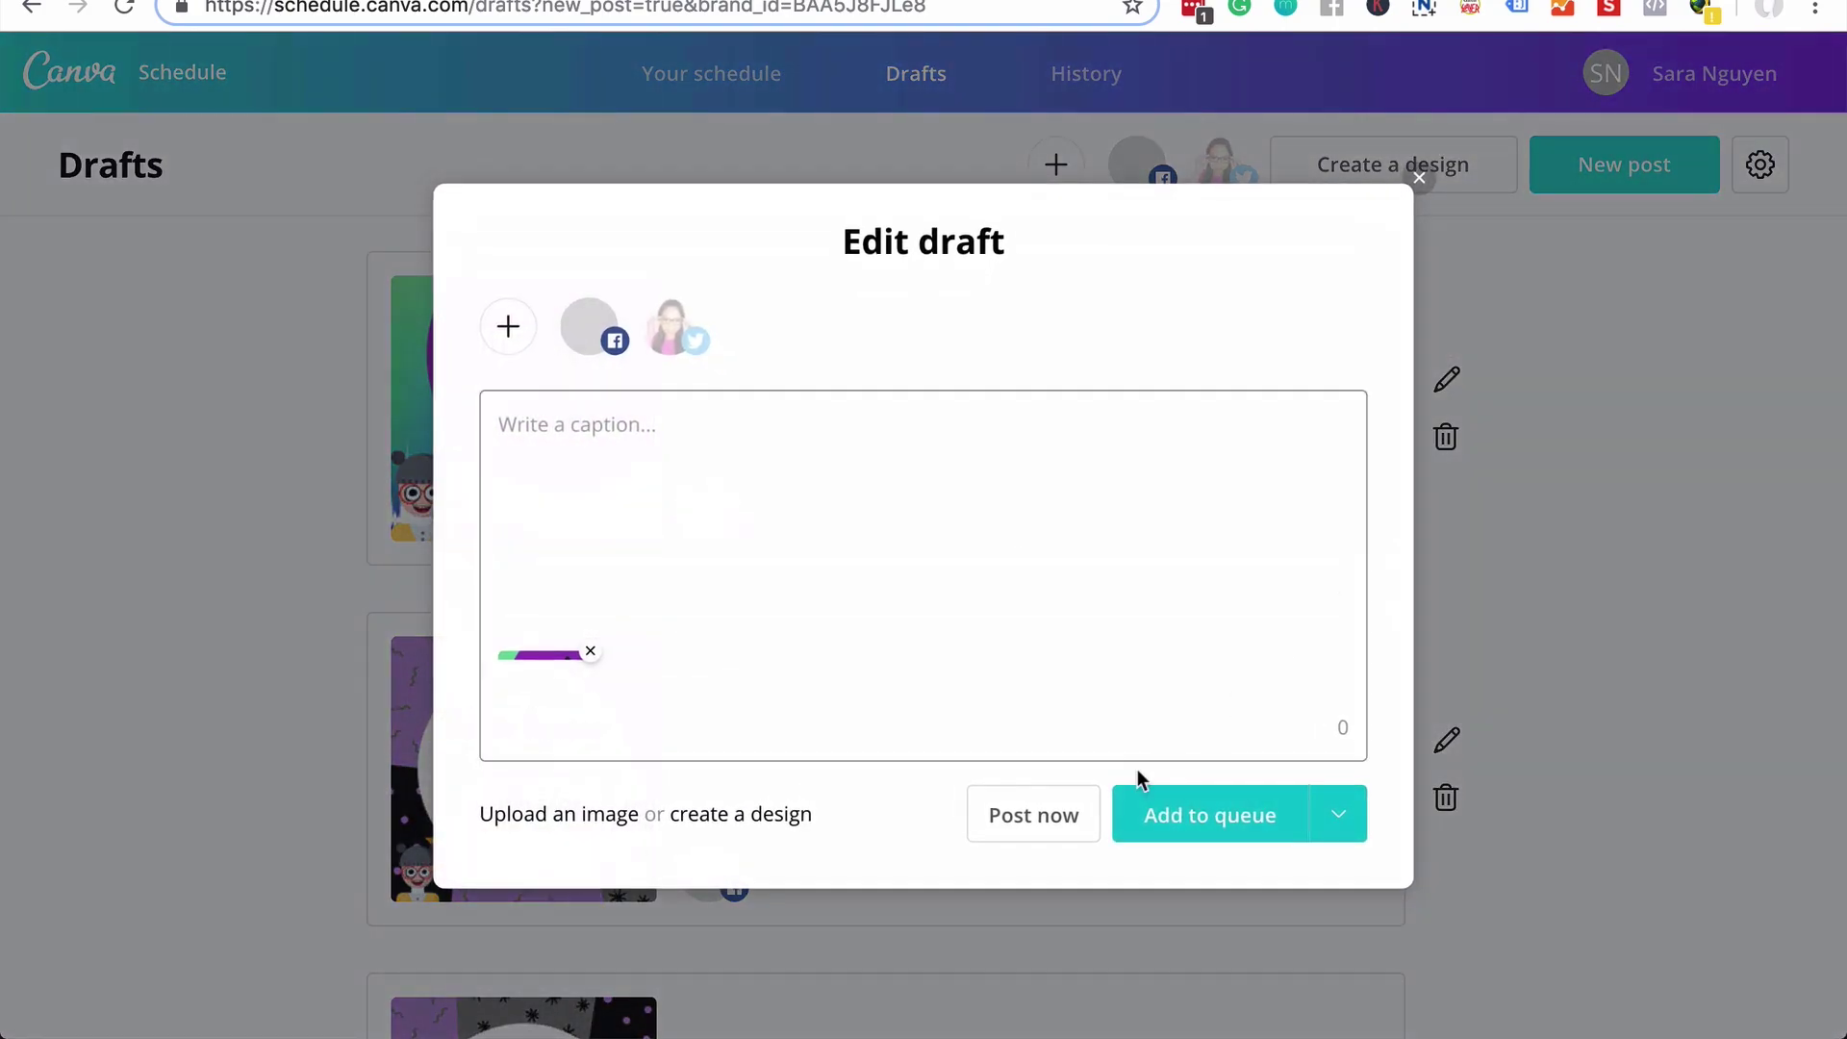
{"action": "left_click", "coordinate": [1345, 814]}
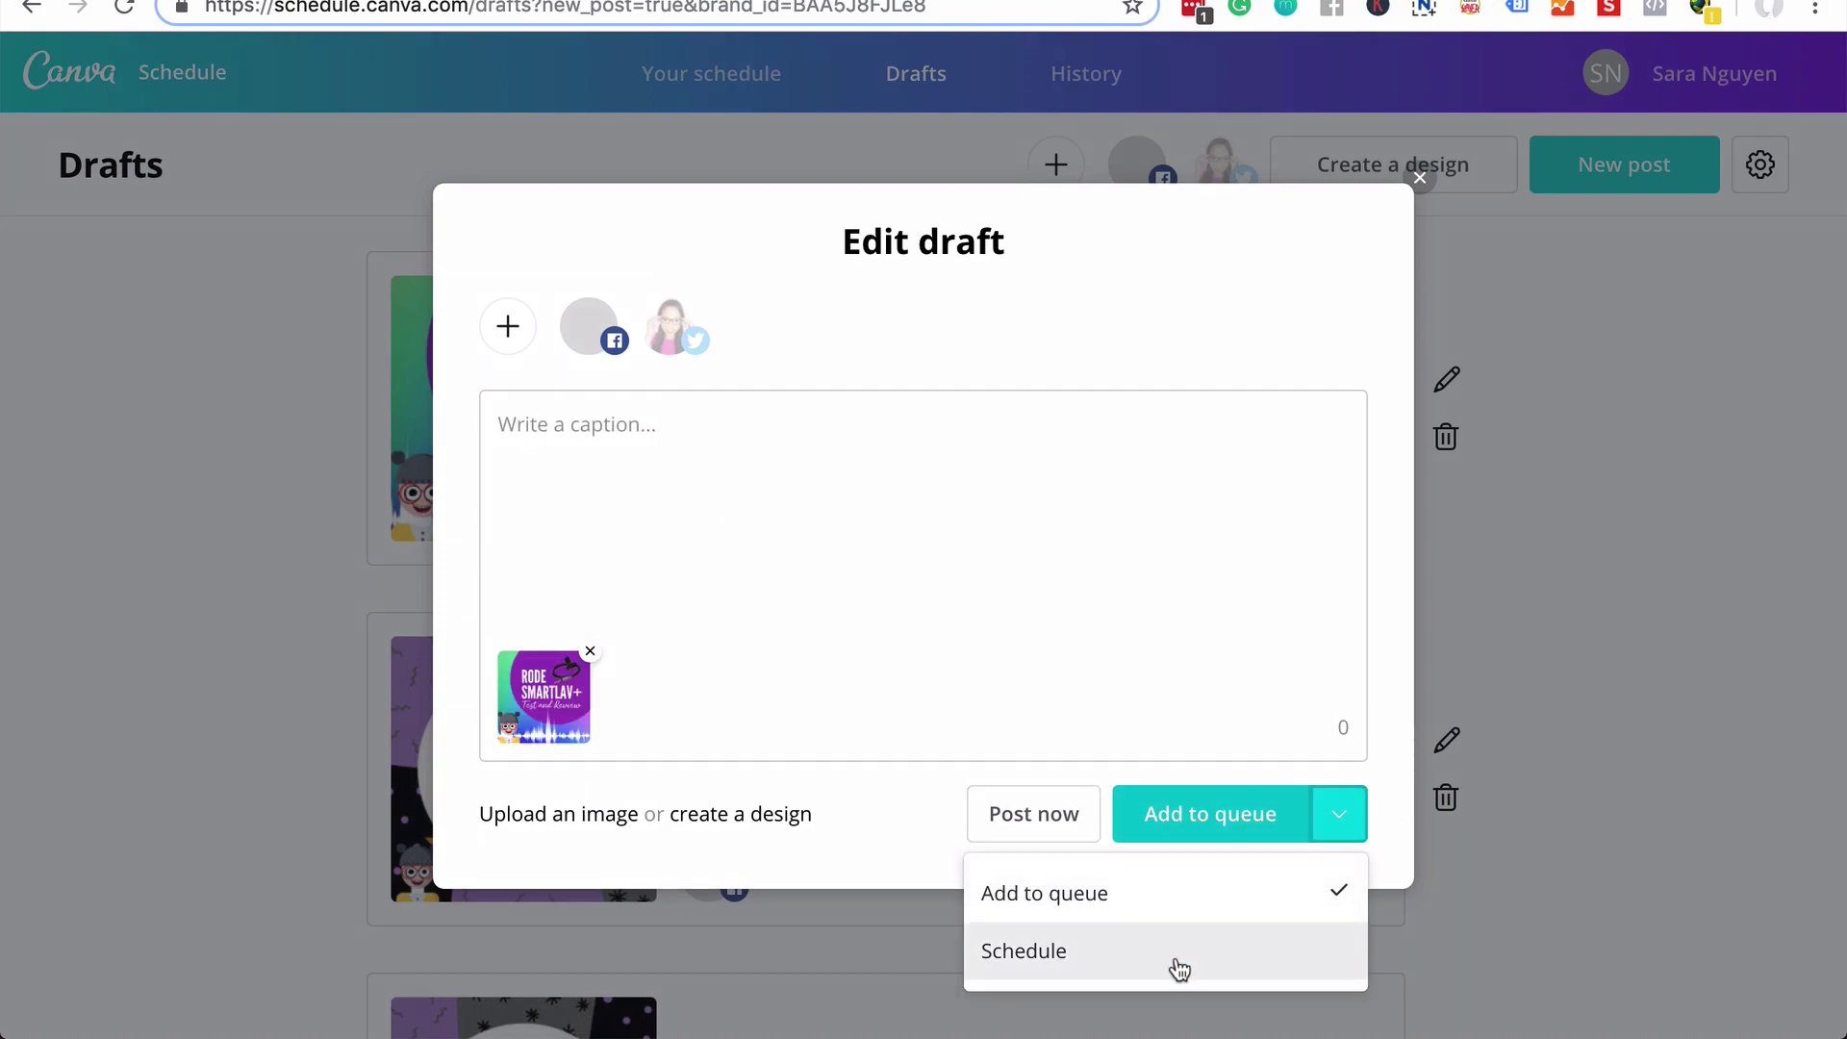